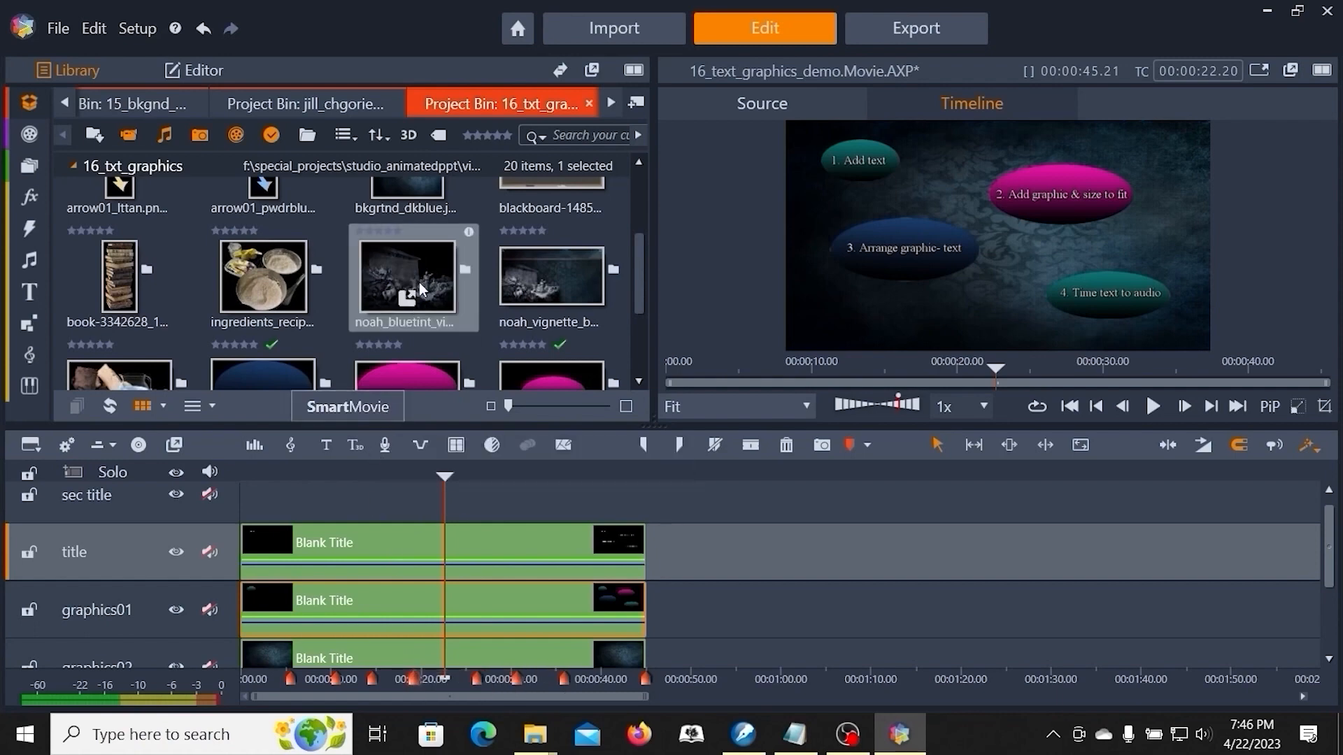
# - Open the title clip on the graphics01 track in the Title Editor
pyautogui.rightClick(488, 605)
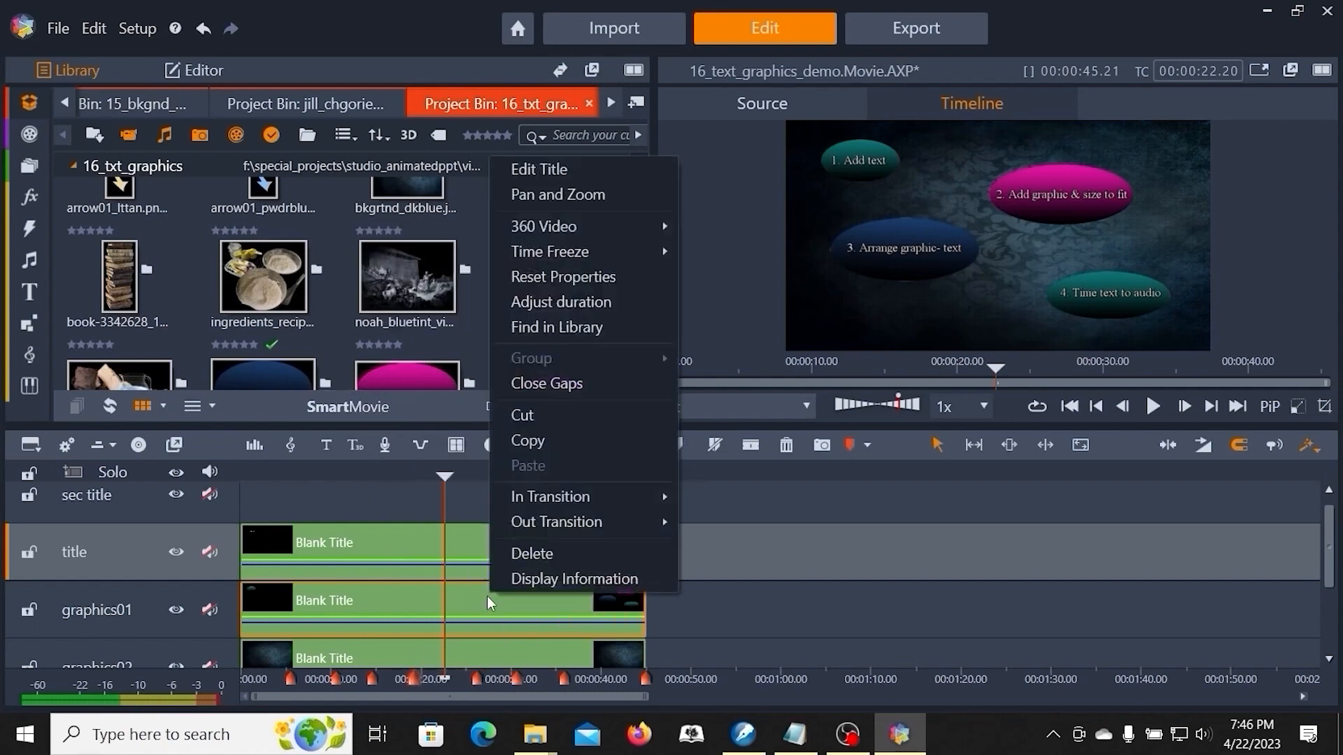
pyautogui.click(560, 169)
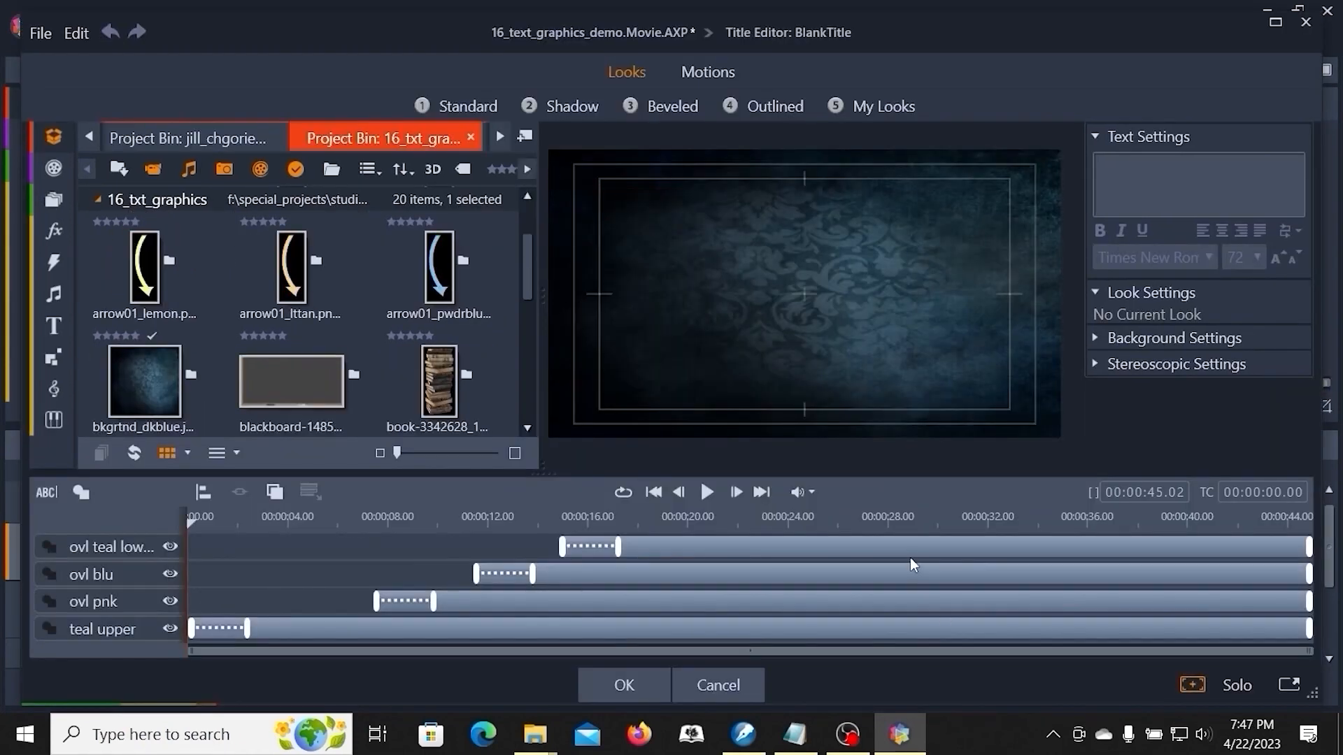
pyautogui.click(901, 521)
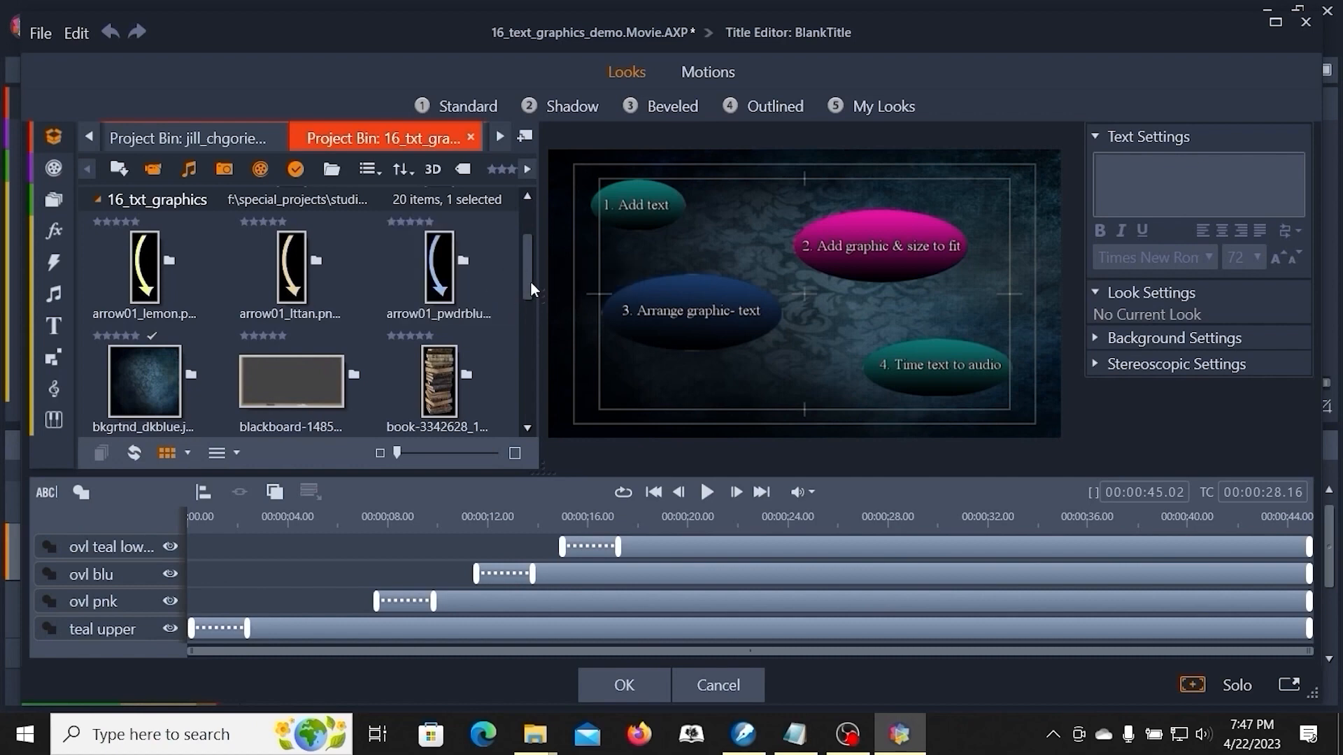
# - Add the orange arrow graphic arrow01_dkorng.png to the title and shrink it to a small size
pyautogui.moveTo(530, 279); pyautogui.dragTo(522, 221)
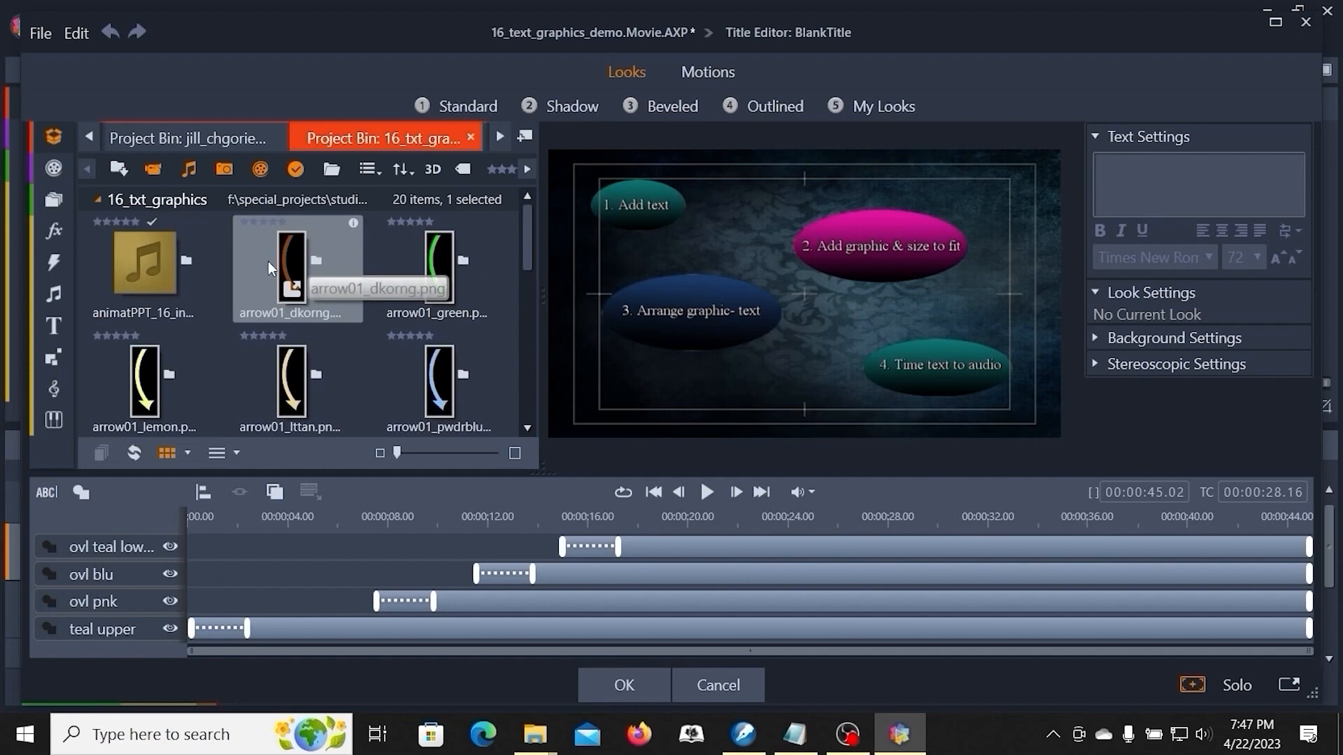
pyautogui.moveTo(288, 250); pyautogui.dragTo(733, 176)
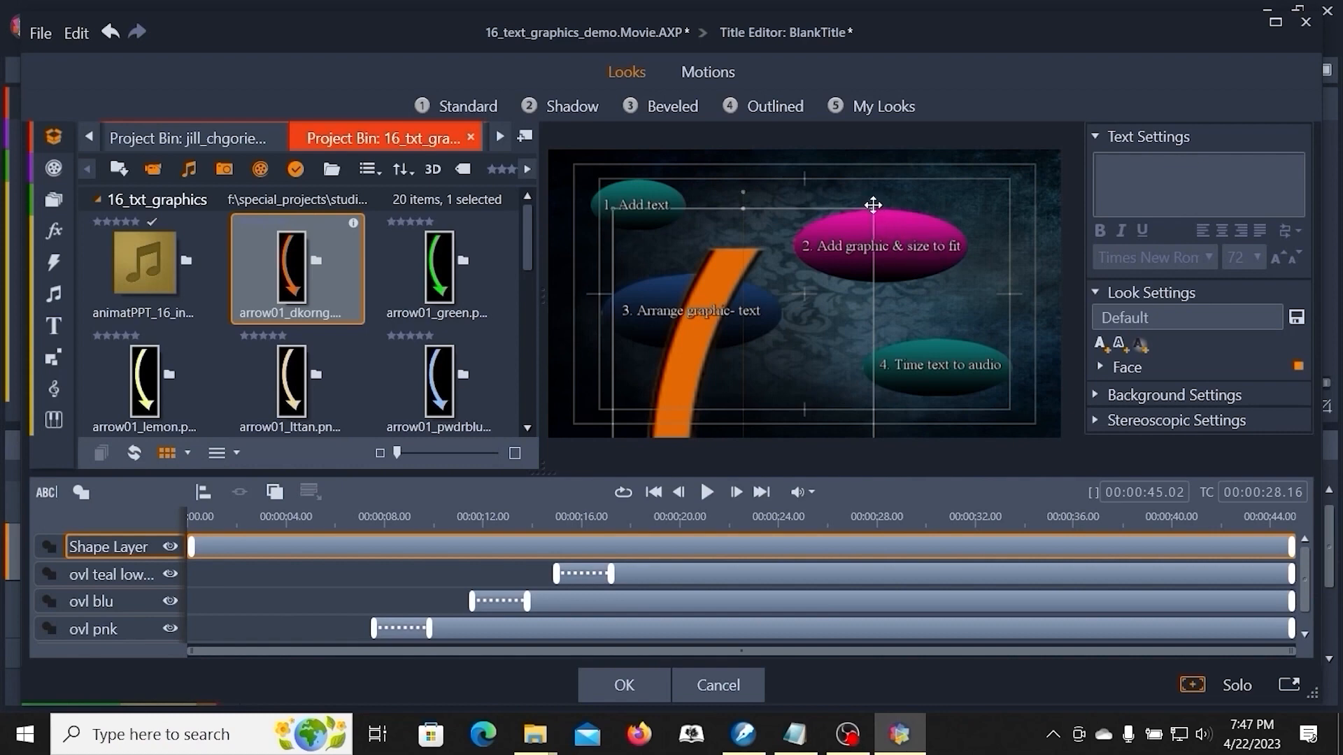
pyautogui.moveTo(871, 208); pyautogui.dragTo(758, 183)
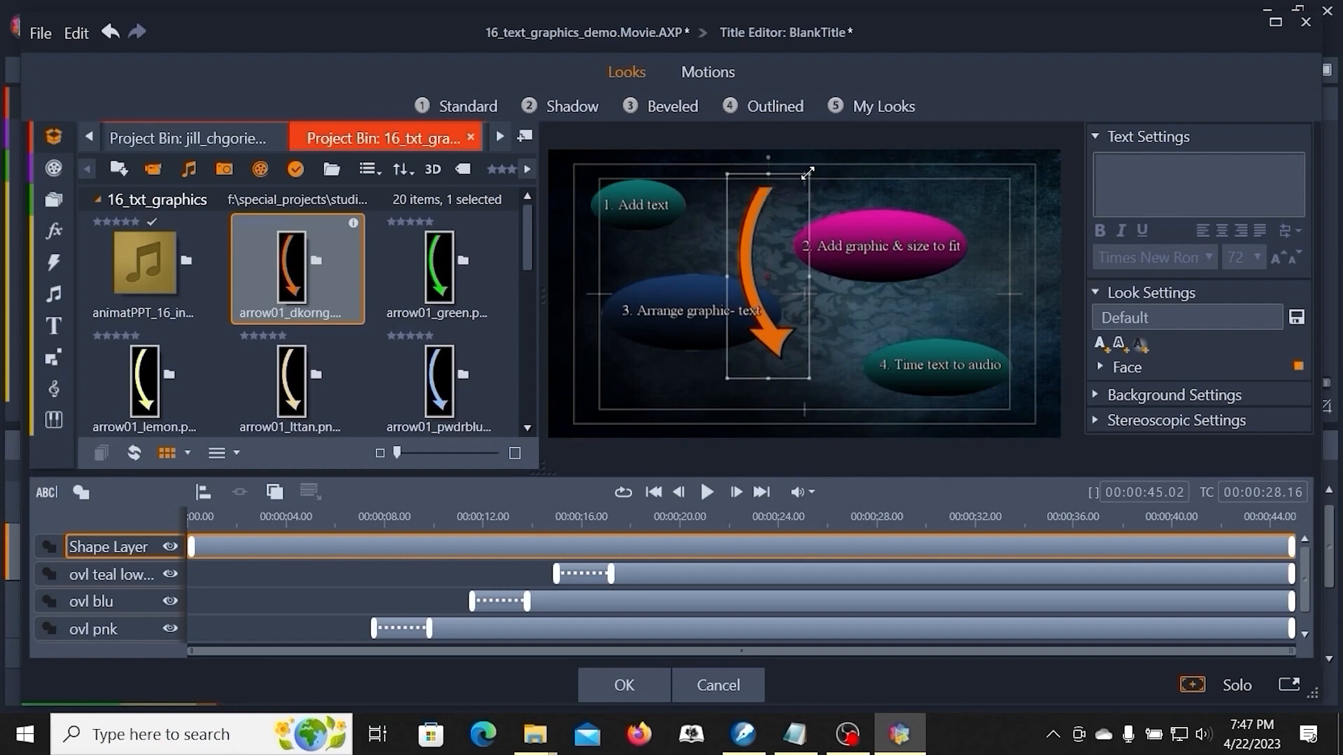
pyautogui.moveTo(807, 173); pyautogui.dragTo(654, 244)
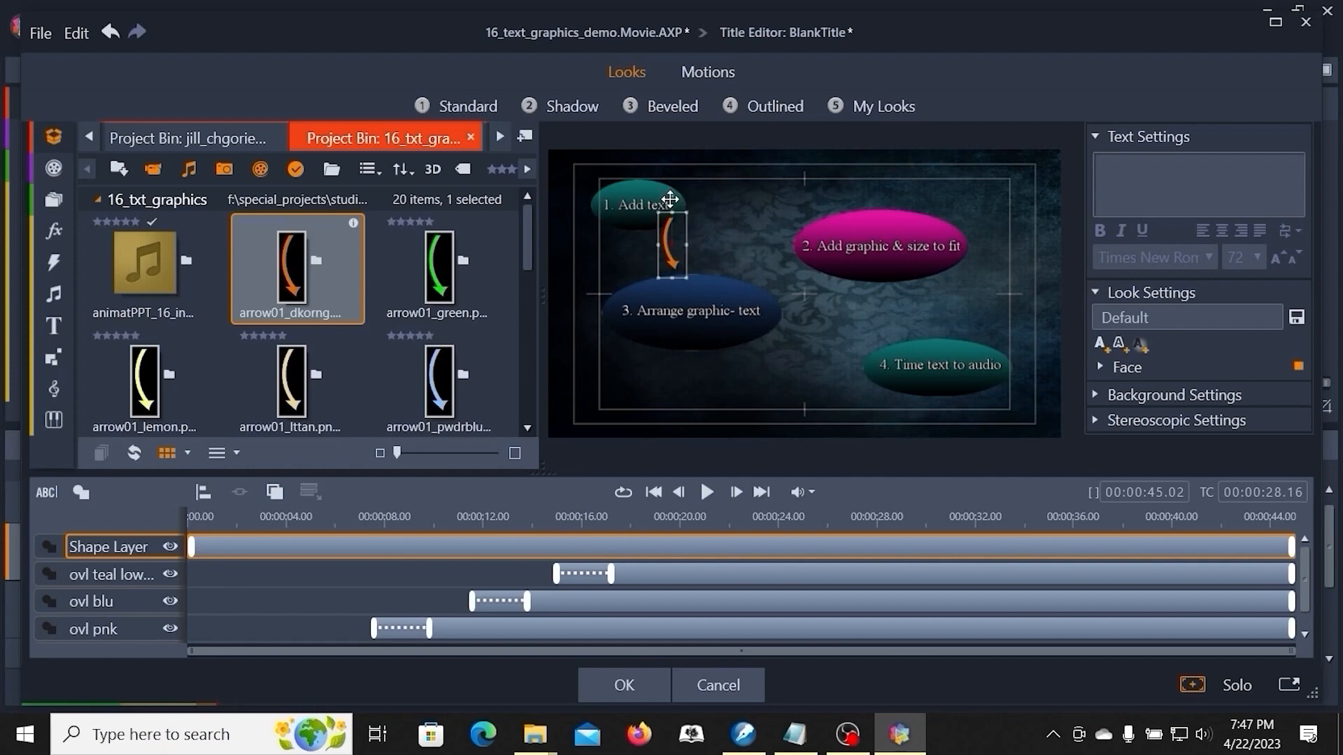
# - Rotate the orange arrow to point from "1. Add text" to "2. Add graphic & size to fit" and send its layer to the back
pyautogui.moveTo(660, 204); pyautogui.dragTo(698, 233)
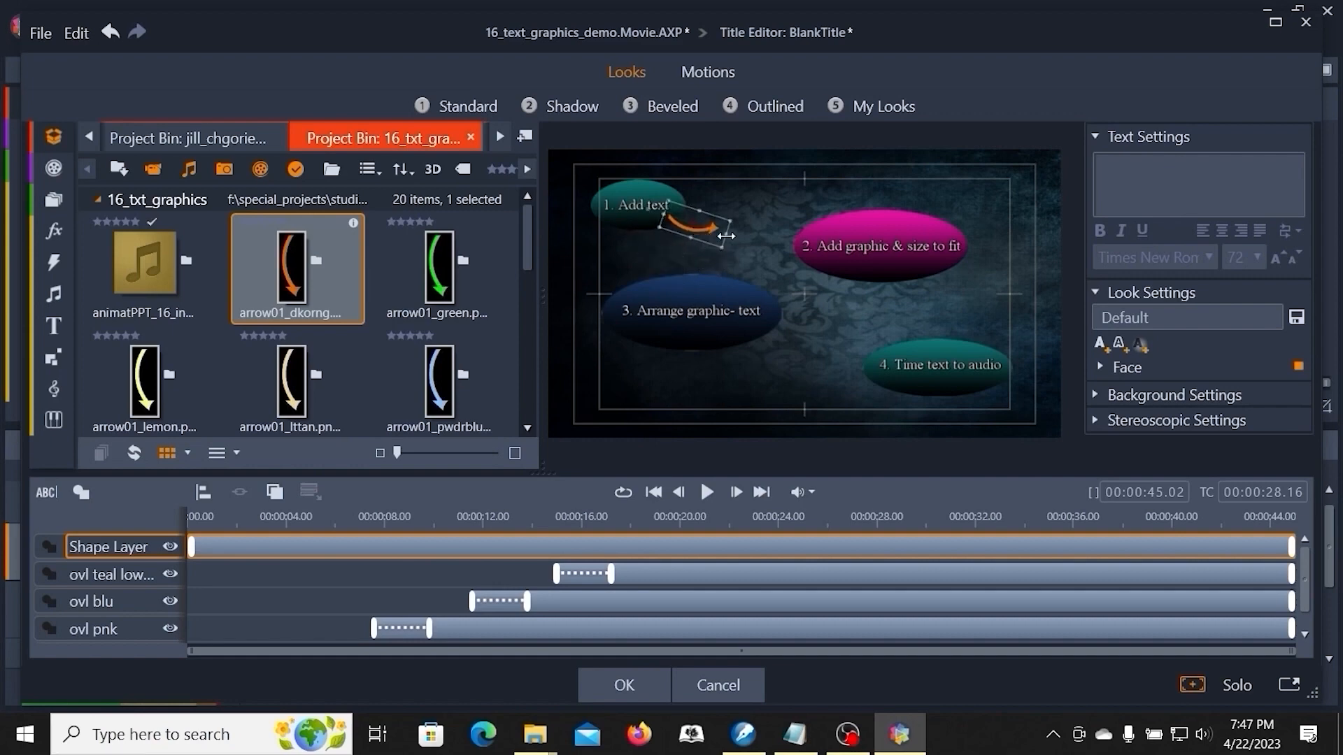
pyautogui.moveTo(729, 235); pyautogui.dragTo(799, 235)
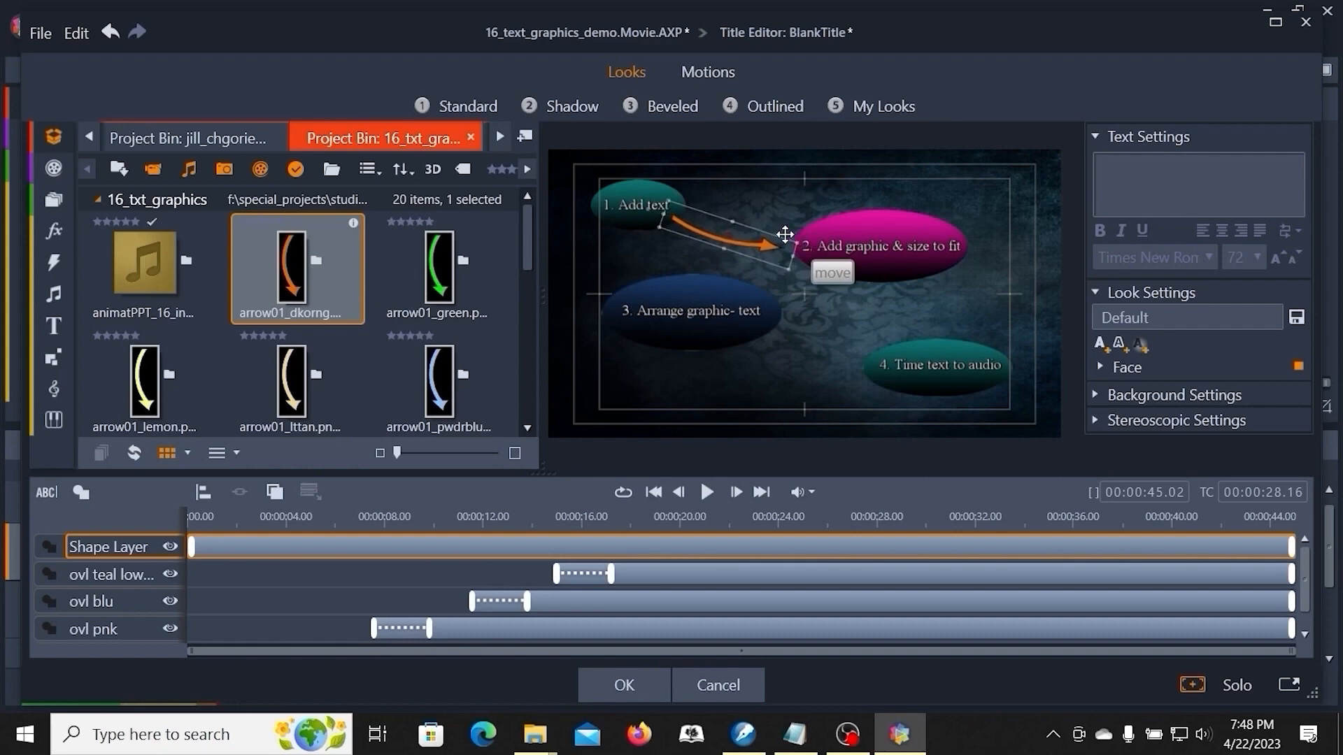
pyautogui.rightClick(726, 237)
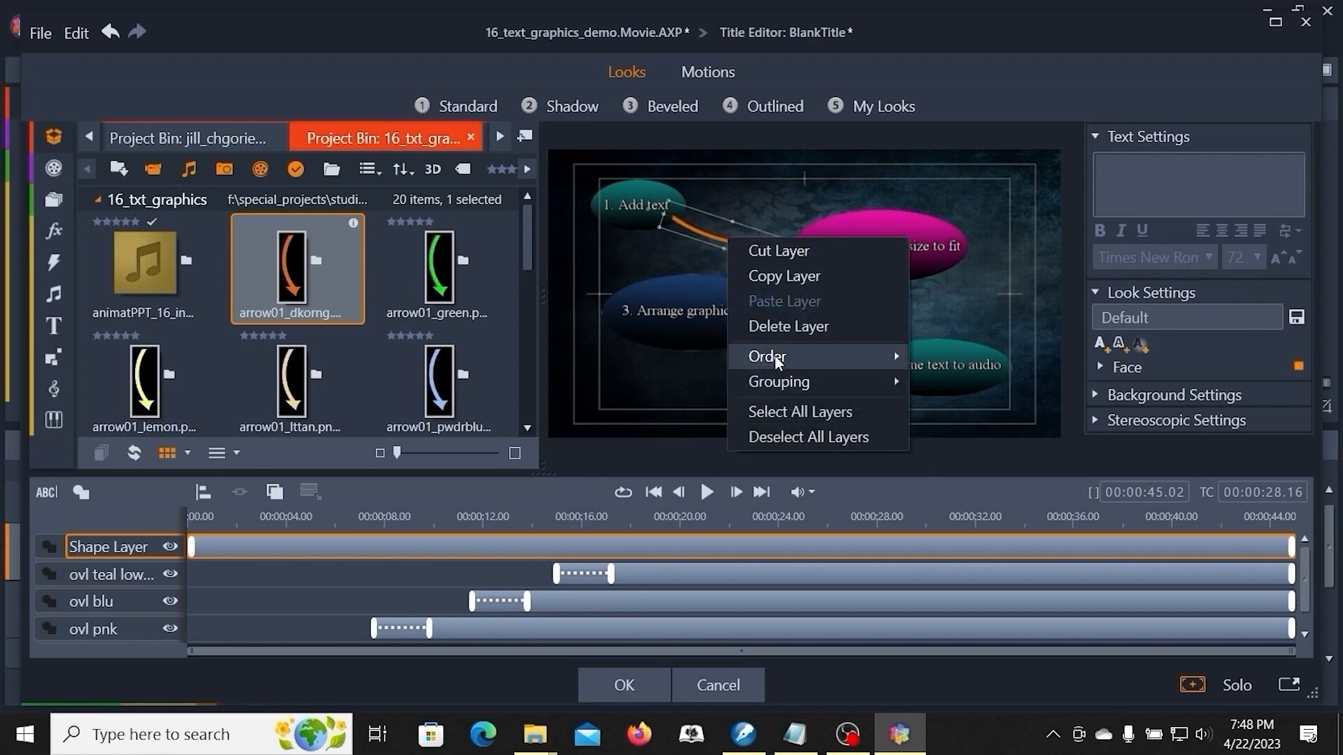
pyautogui.moveTo(776, 358)
pyautogui.click(952, 384)
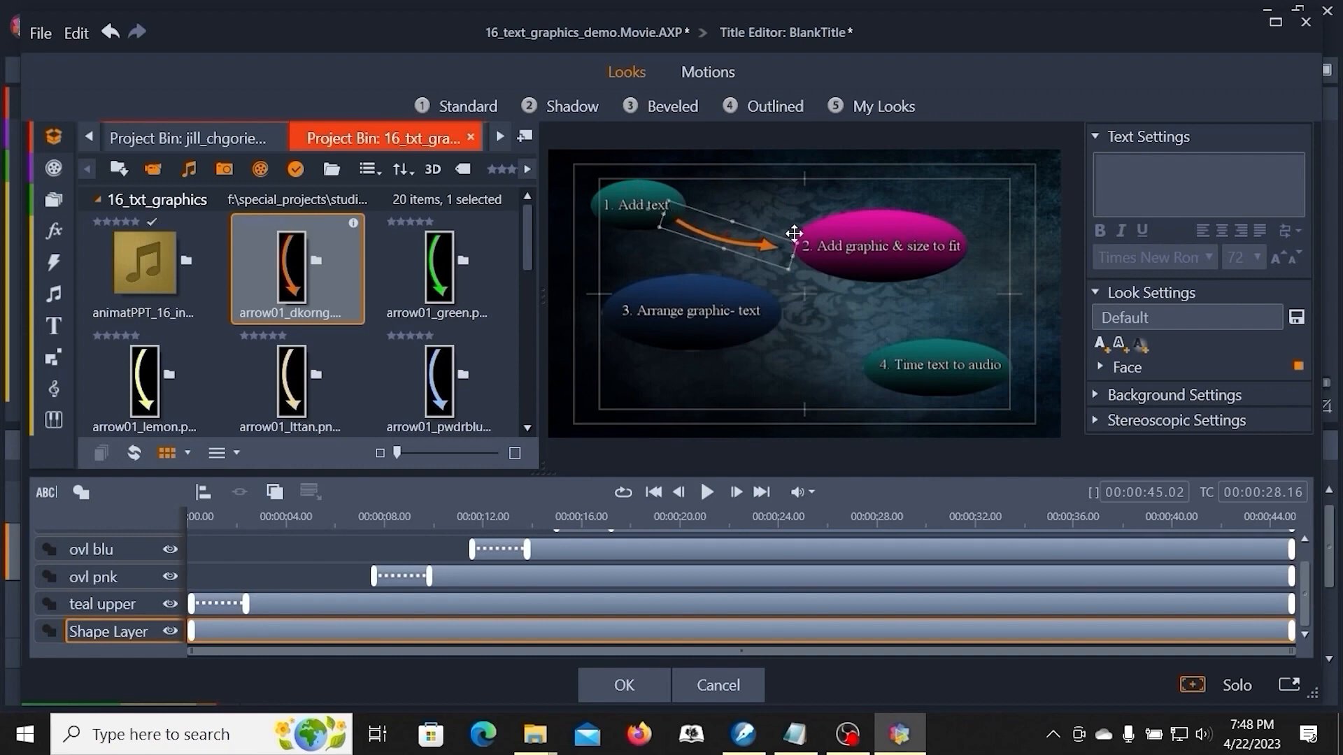
# - Add the green arrow graphic arrow01_green.png to the title and resize it
pyautogui.click(778, 210)
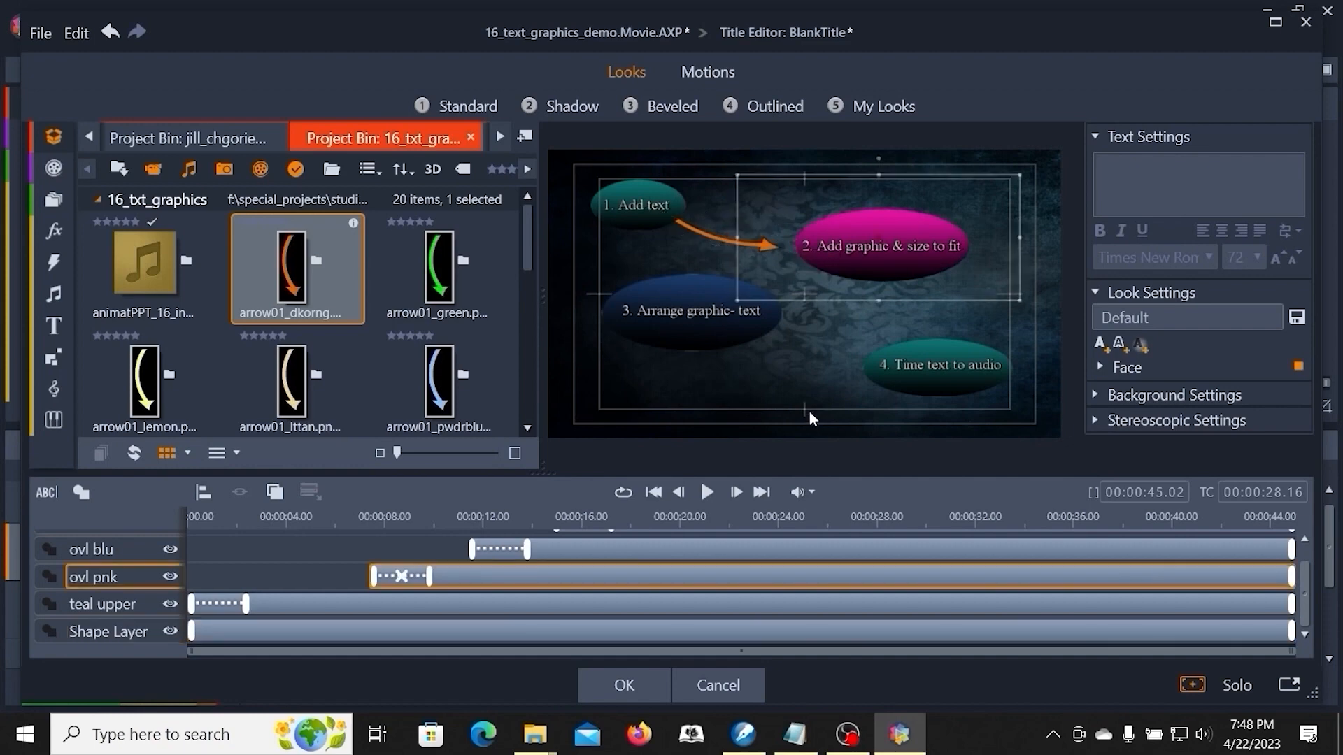
pyautogui.click(803, 375)
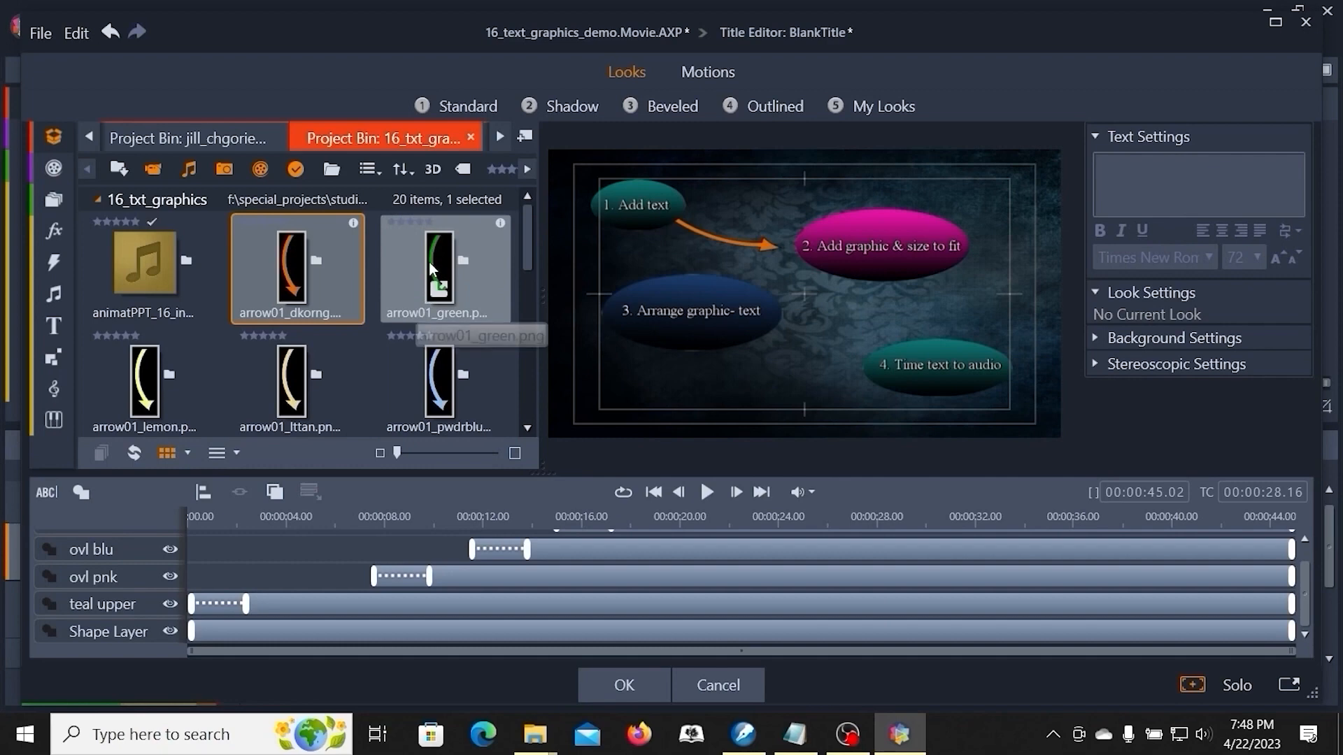
pyautogui.moveTo(431, 263); pyautogui.dragTo(804, 399)
pyautogui.moveTo(808, 185); pyautogui.dragTo(778, 392)
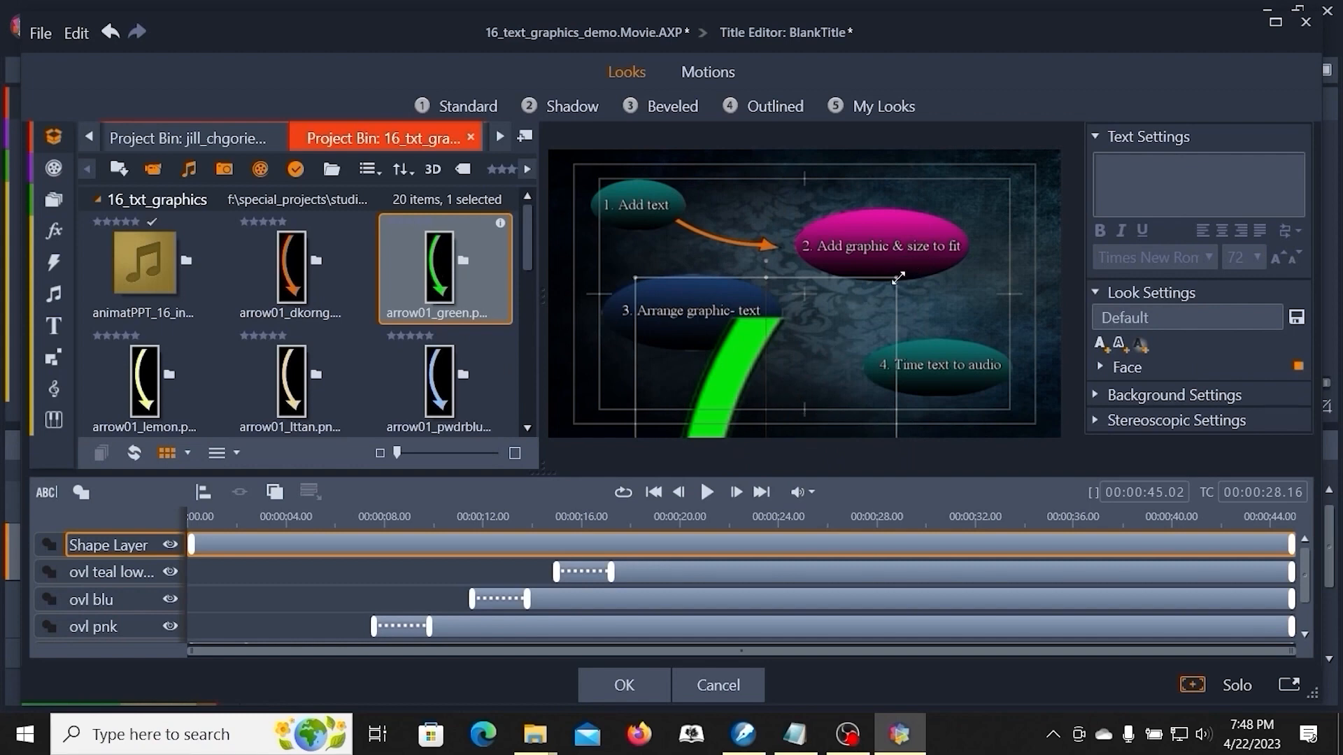
pyautogui.moveTo(898, 279); pyautogui.dragTo(1001, 170)
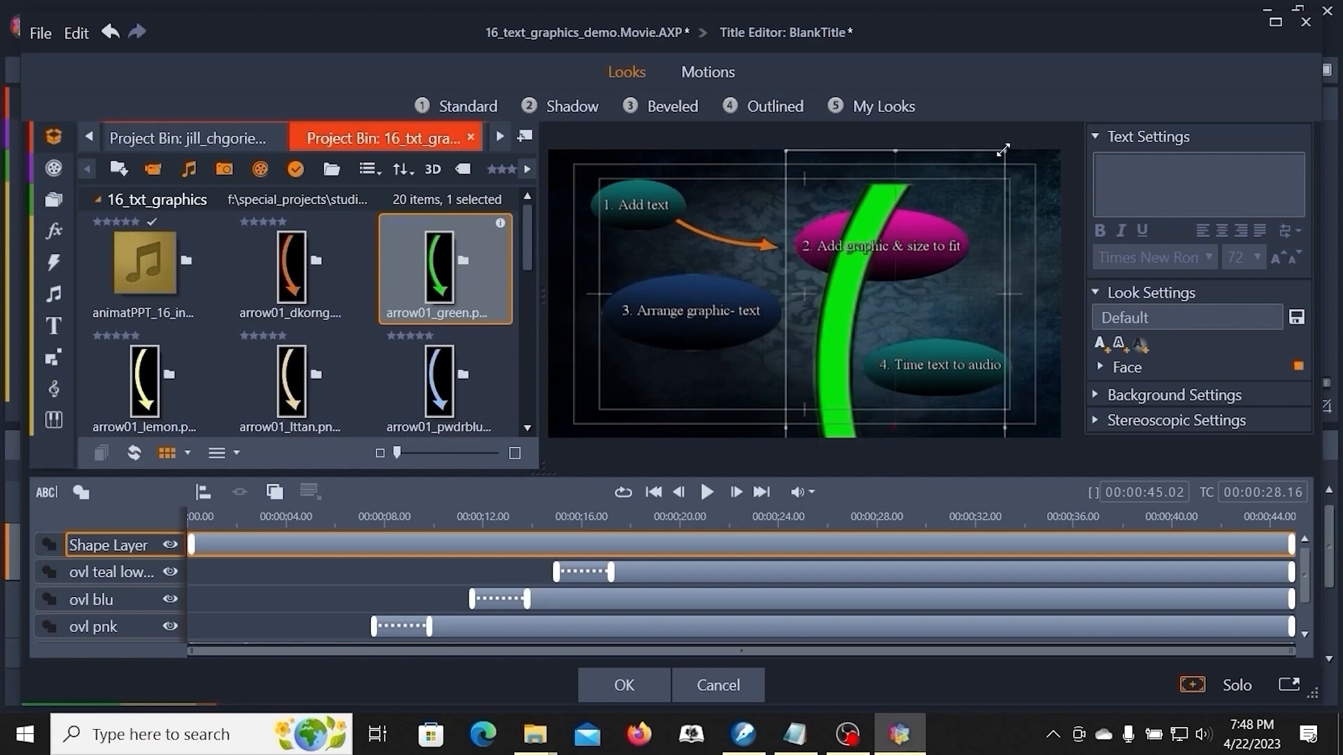
# - Shrink the green arrow and position it just below the "2. Add graphic & size to fit" oval
pyautogui.moveTo(1003, 150); pyautogui.dragTo(919, 368)
pyautogui.moveTo(801, 401); pyautogui.dragTo(817, 237)
pyautogui.moveTo(944, 205); pyautogui.dragTo(940, 205)
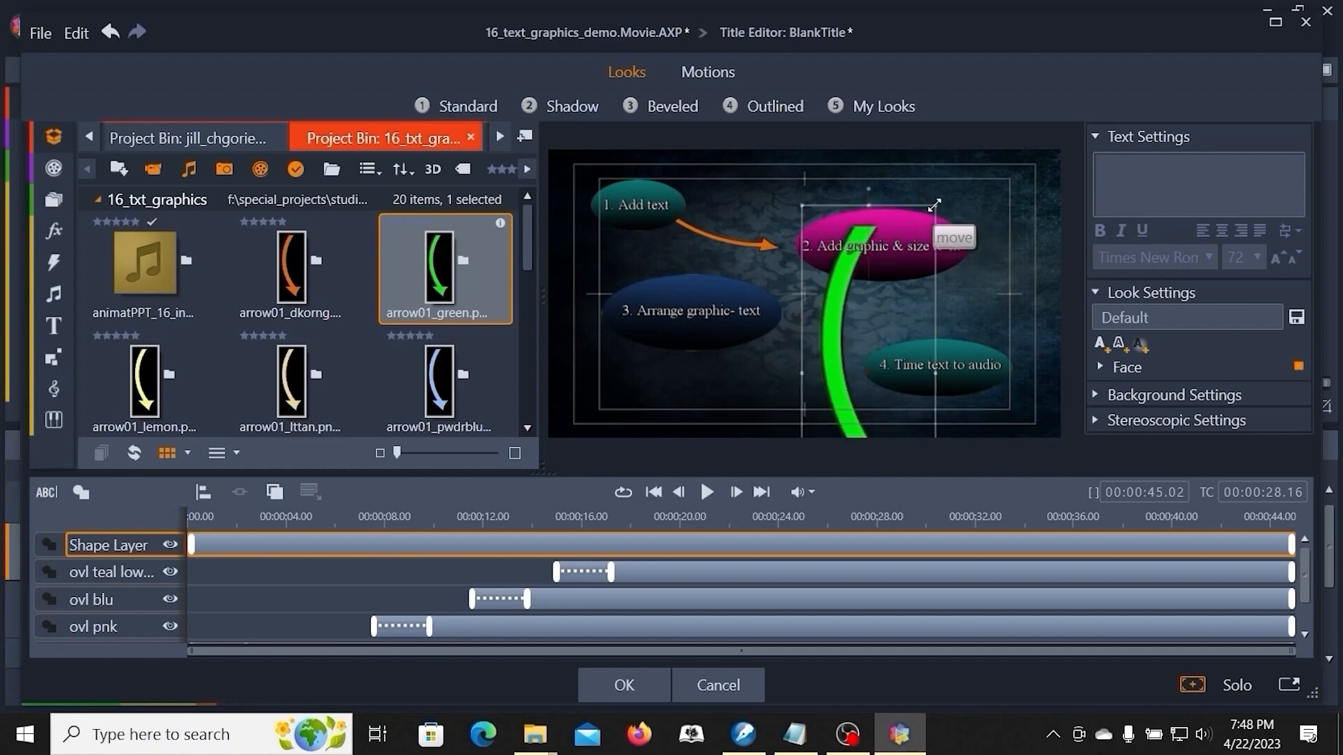
pyautogui.moveTo(938, 205); pyautogui.dragTo(813, 201)
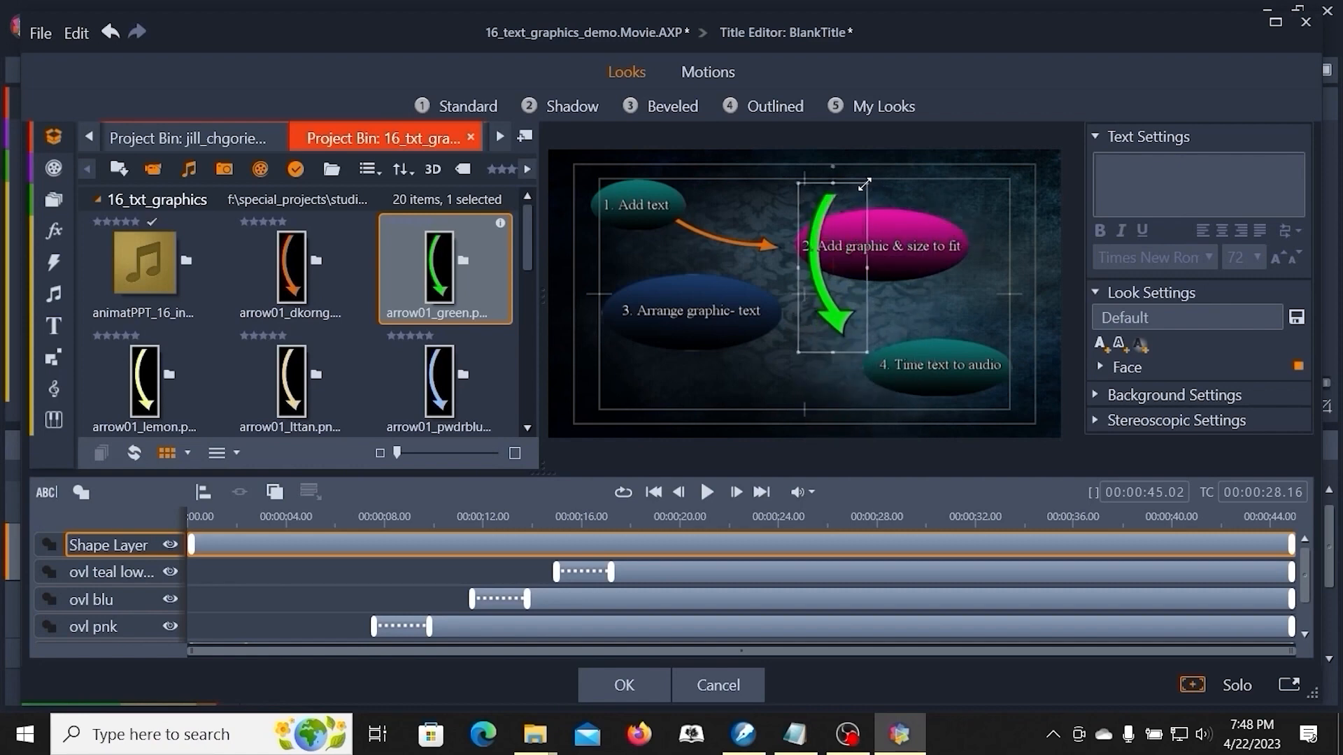
pyautogui.moveTo(869, 183); pyautogui.dragTo(837, 253)
pyautogui.moveTo(833, 322); pyautogui.dragTo(825, 354)
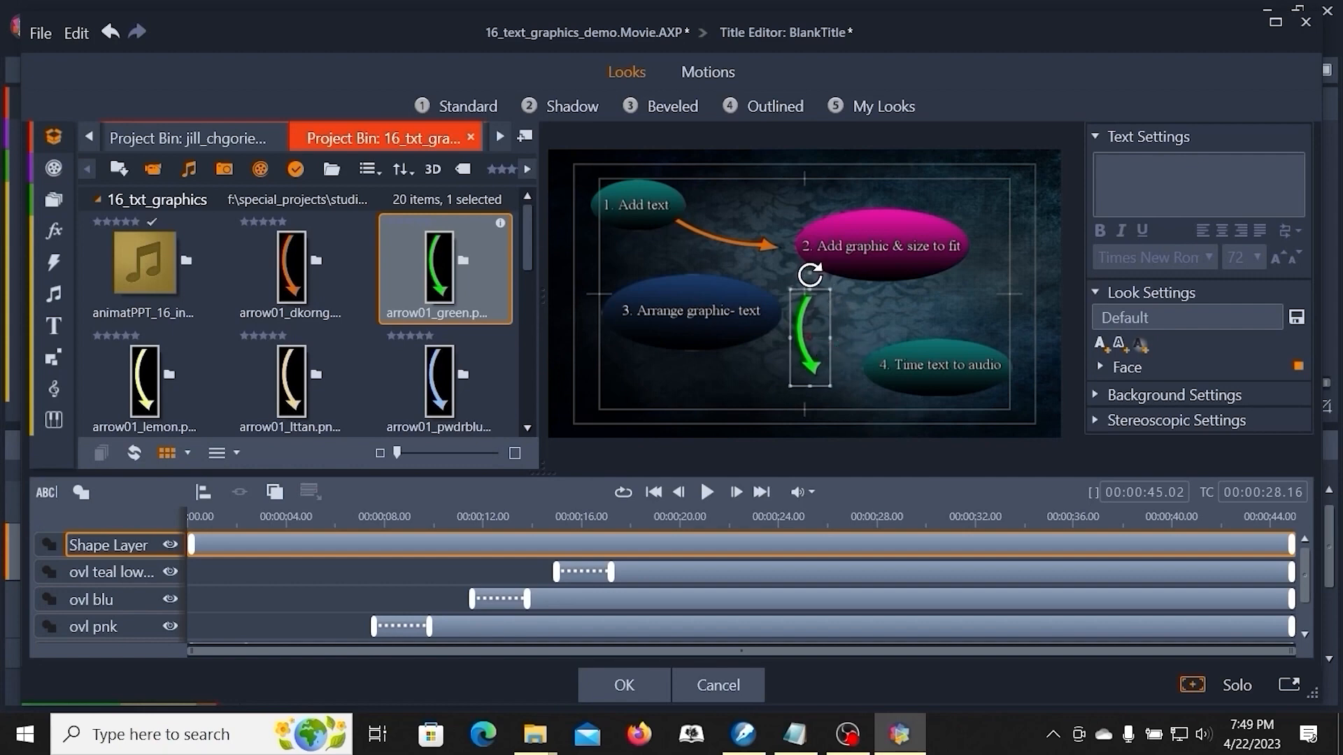
# - Rotate the green arrow to point from the pink oval toward "3. Arrange graphic- text"
pyautogui.click(814, 273)
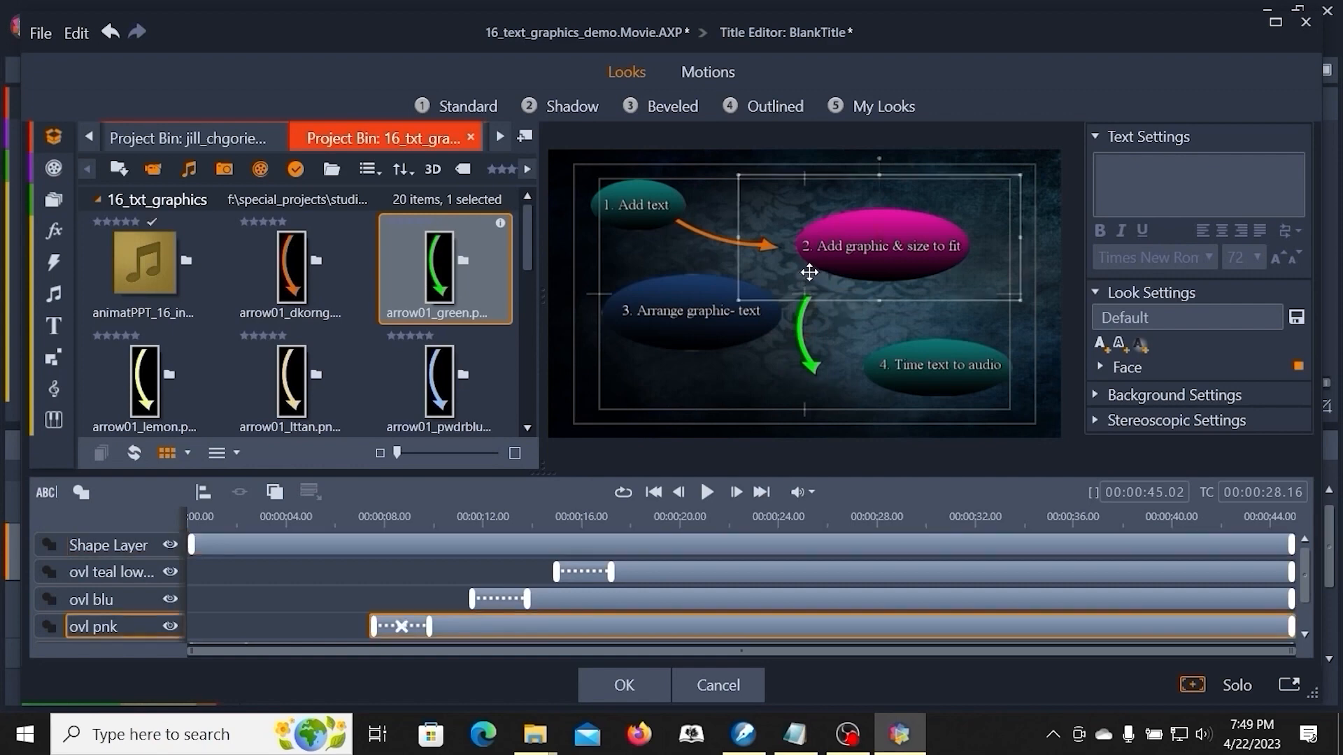
pyautogui.click(804, 383)
pyautogui.click(809, 368)
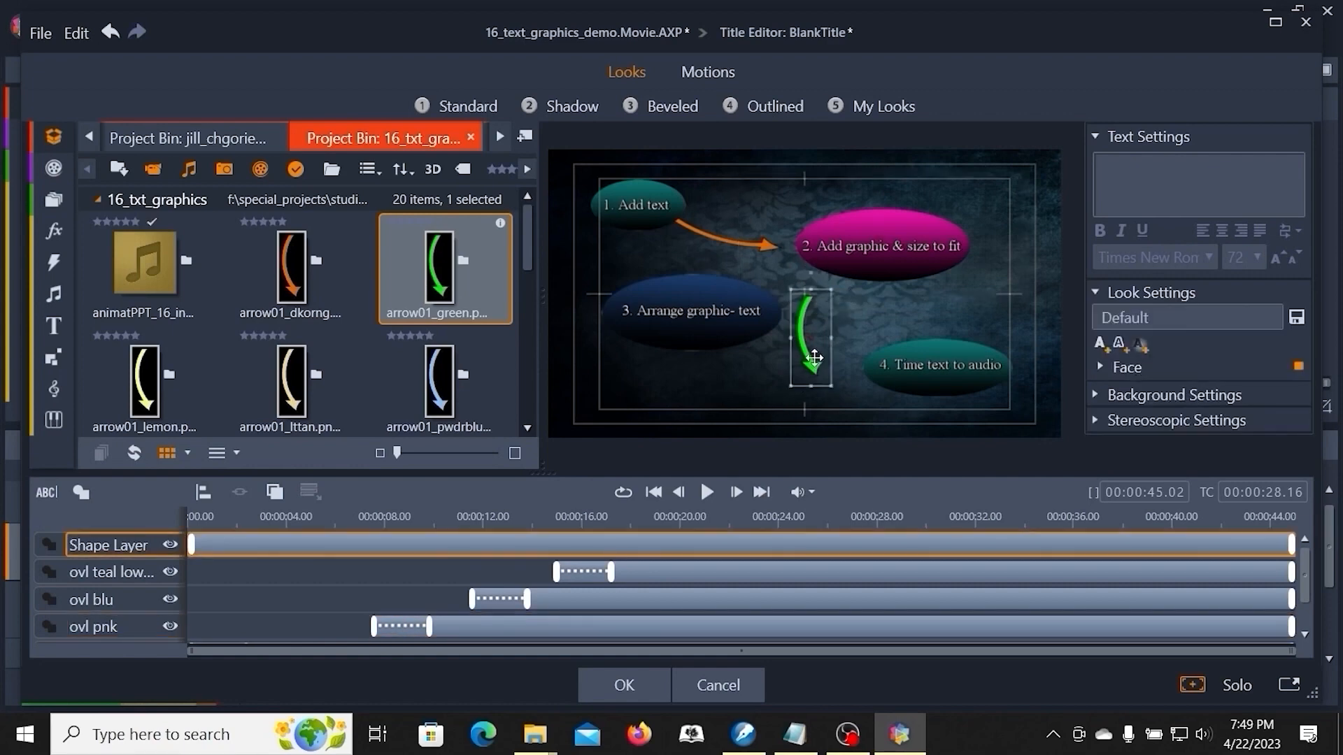
pyautogui.moveTo(816, 264)
pyautogui.mouseDown()
pyautogui.moveTo(862, 290)
pyautogui.moveTo(876, 334)
pyautogui.moveTo(811, 293)
pyautogui.moveTo(825, 276)
pyautogui.moveTo(814, 280)
pyautogui.mouseUp()
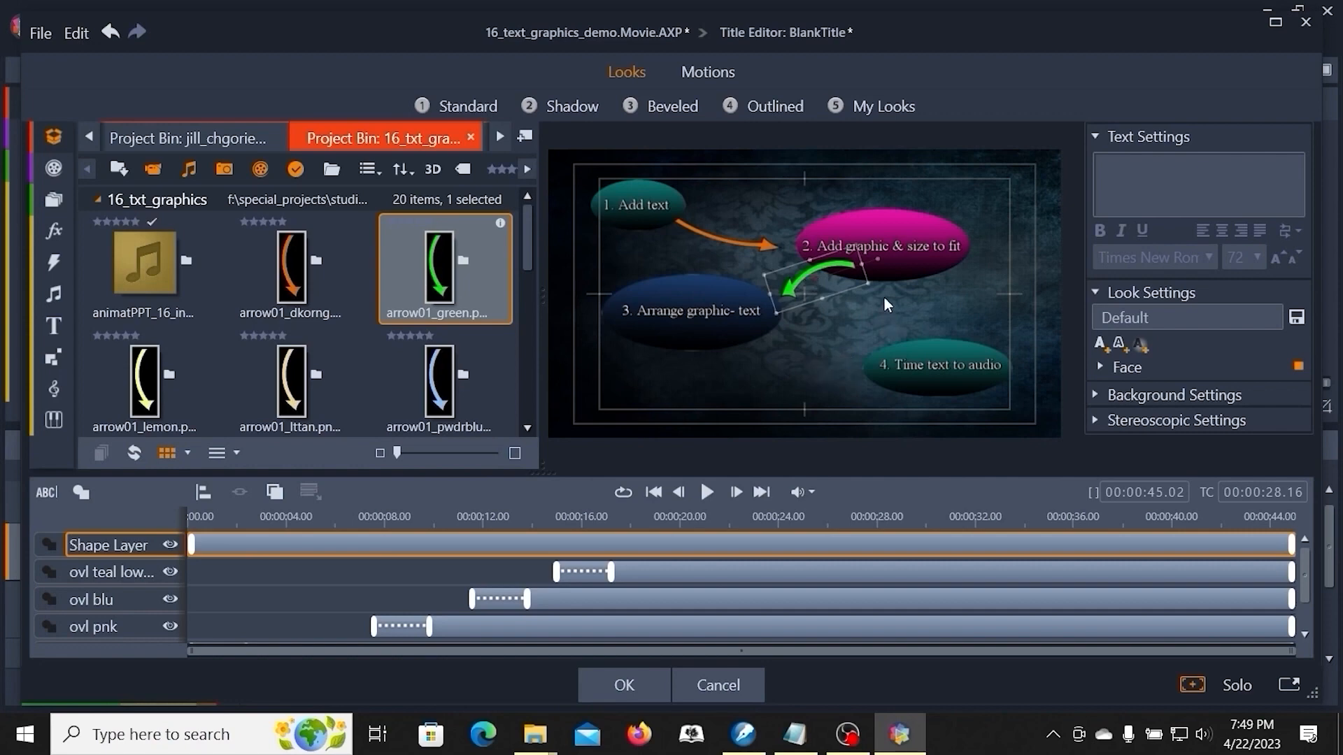
# - Send the green arrow's layer to the back of the layer order
pyautogui.rightClick(836, 270)
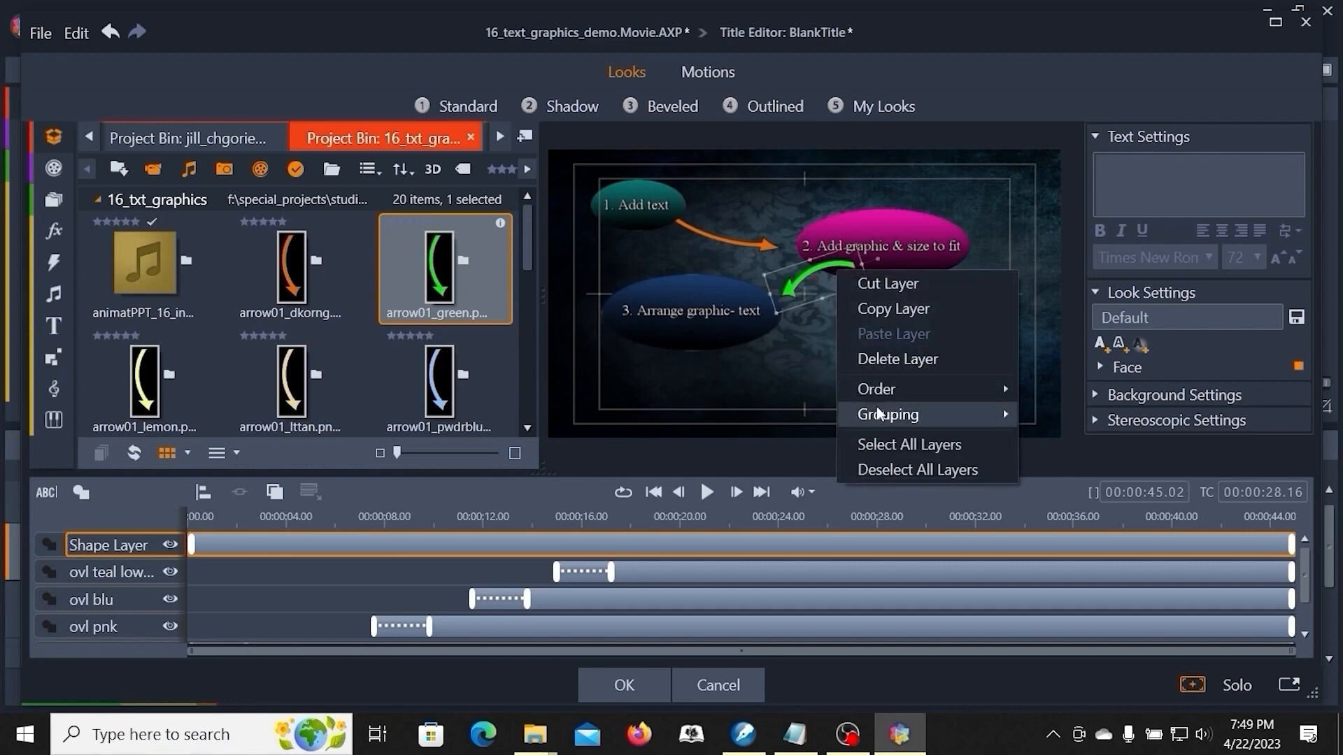
pyautogui.moveTo(1000, 391)
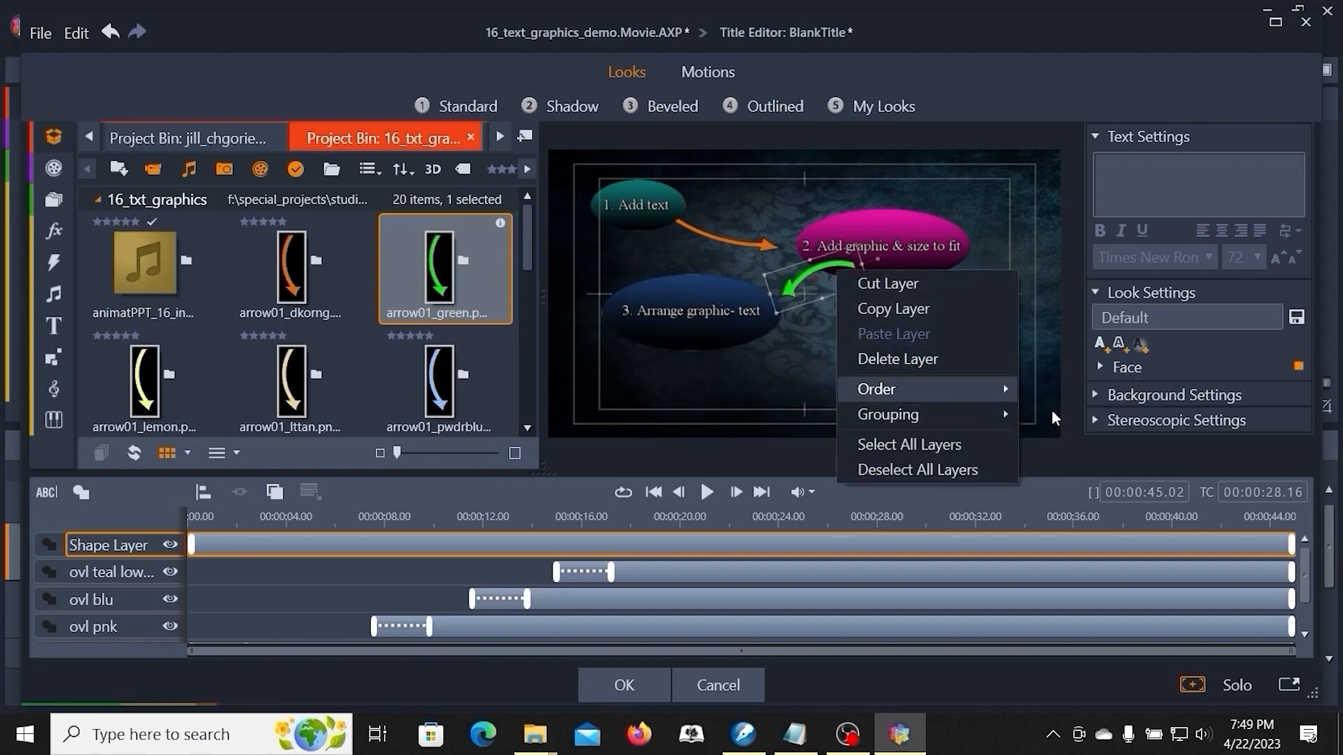
pyautogui.click(1055, 415)
pyautogui.click(829, 379)
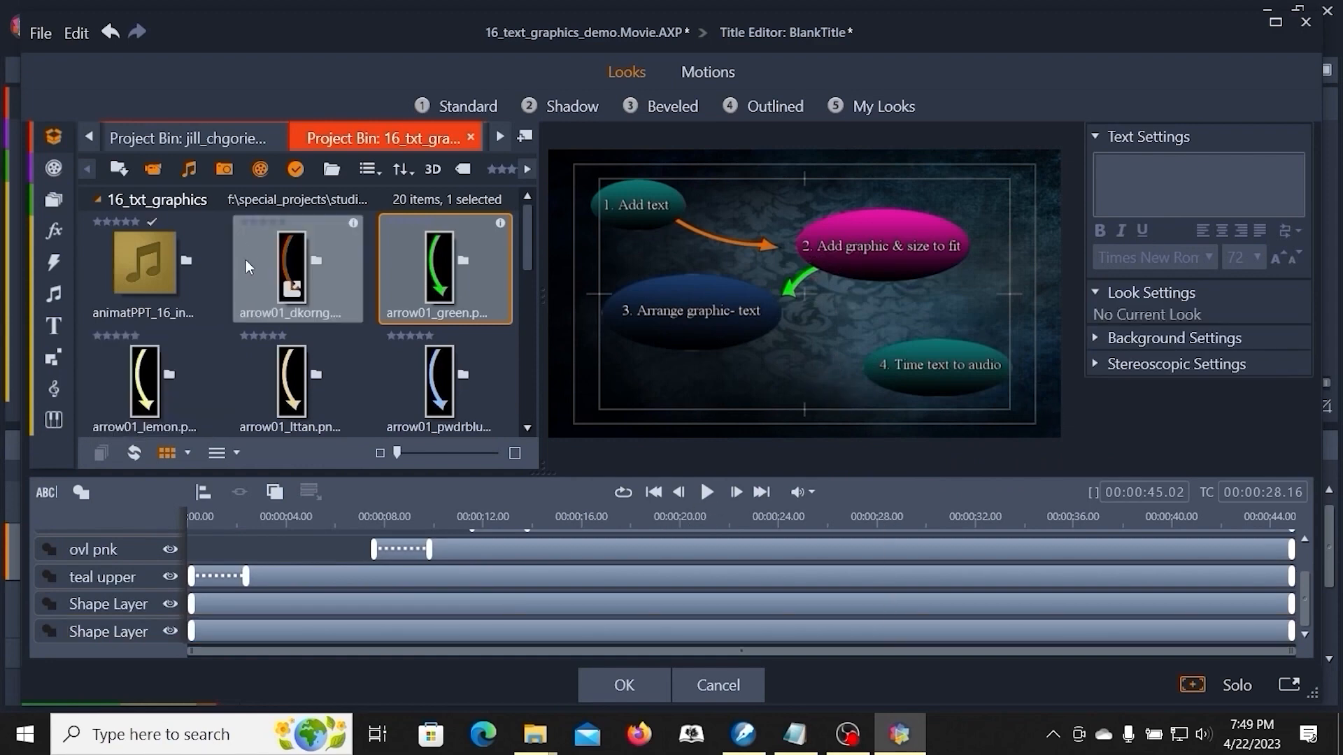
# - Add the yellow arrow graphic arrow01_lemon.png to the title and enlarge it
pyautogui.moveTo(528, 256)
pyautogui.mouseDown()
pyautogui.moveTo(529, 320)
pyautogui.moveTo(531, 221)
pyautogui.moveTo(523, 285)
pyautogui.moveTo(525, 242)
pyautogui.mouseUp()
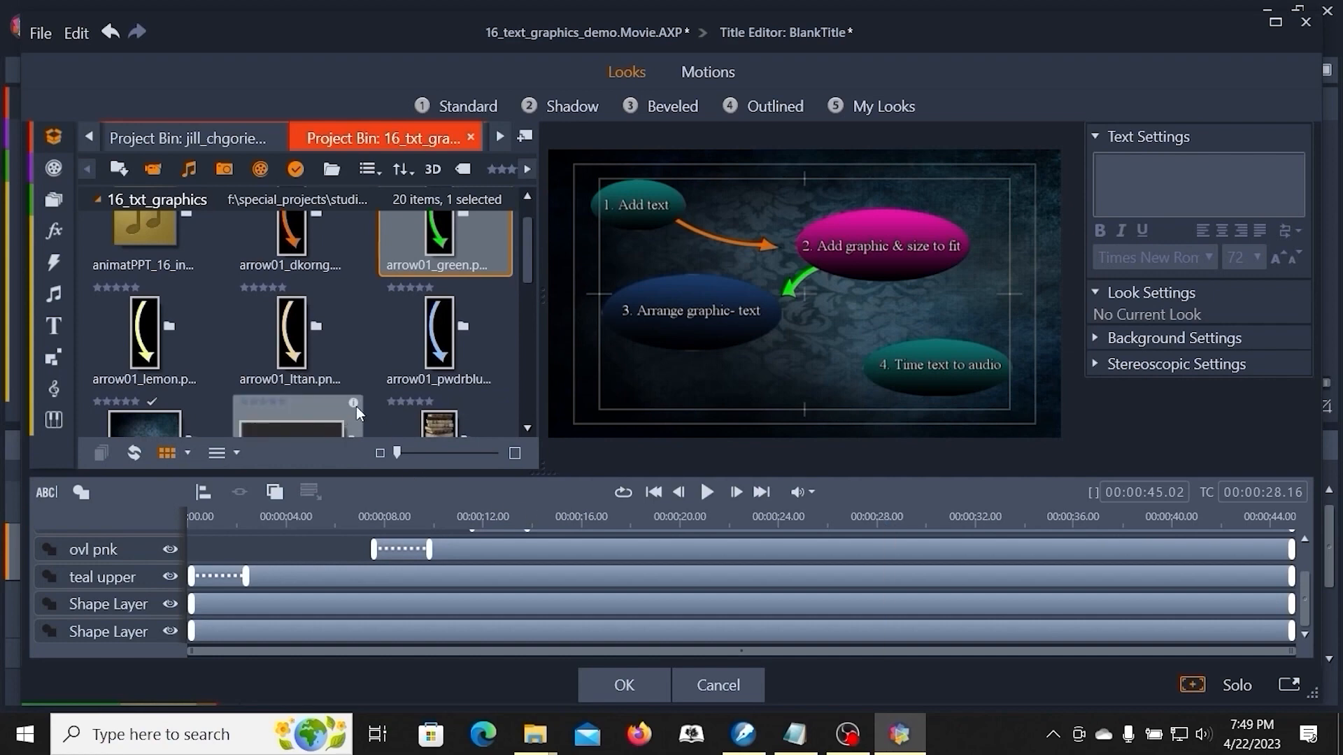
pyautogui.moveTo(176, 329)
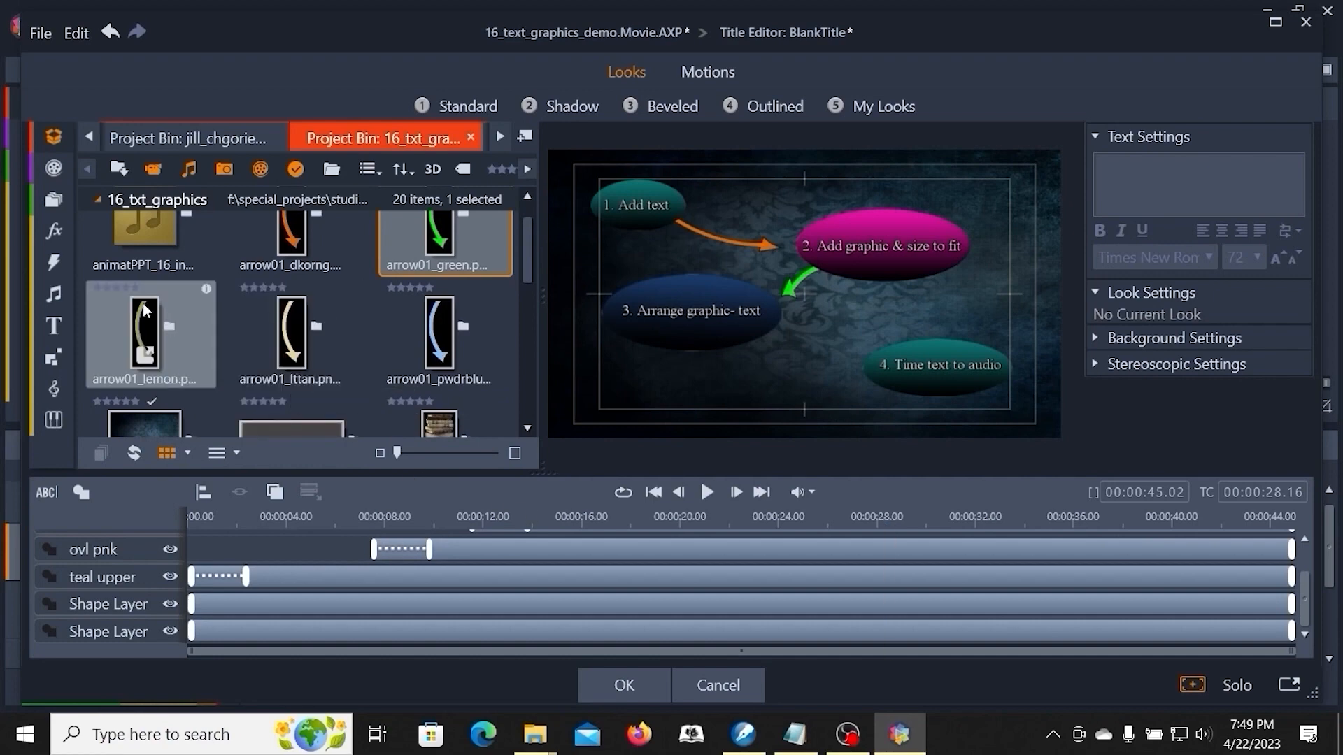
pyautogui.moveTo(137, 338); pyautogui.dragTo(776, 384)
pyautogui.moveTo(843, 156); pyautogui.dragTo(807, 401)
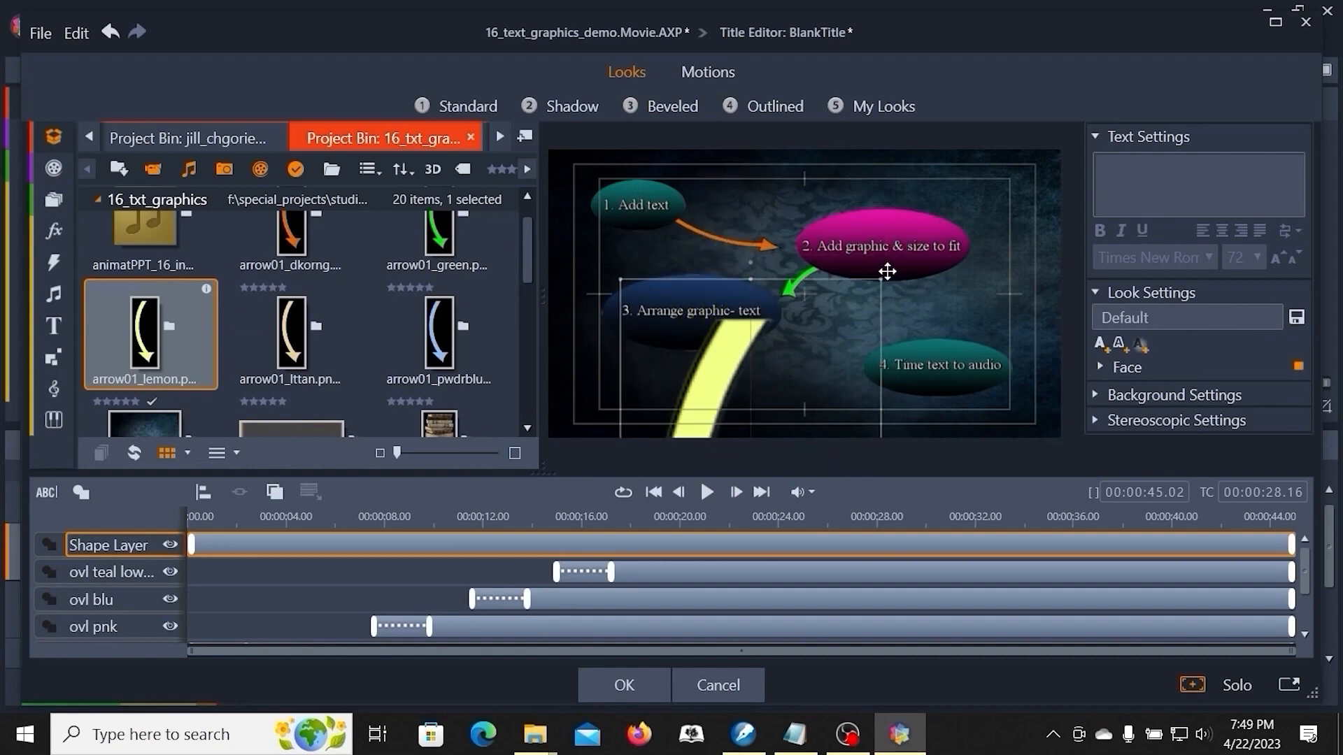
pyautogui.moveTo(880, 279); pyautogui.dragTo(942, 186)
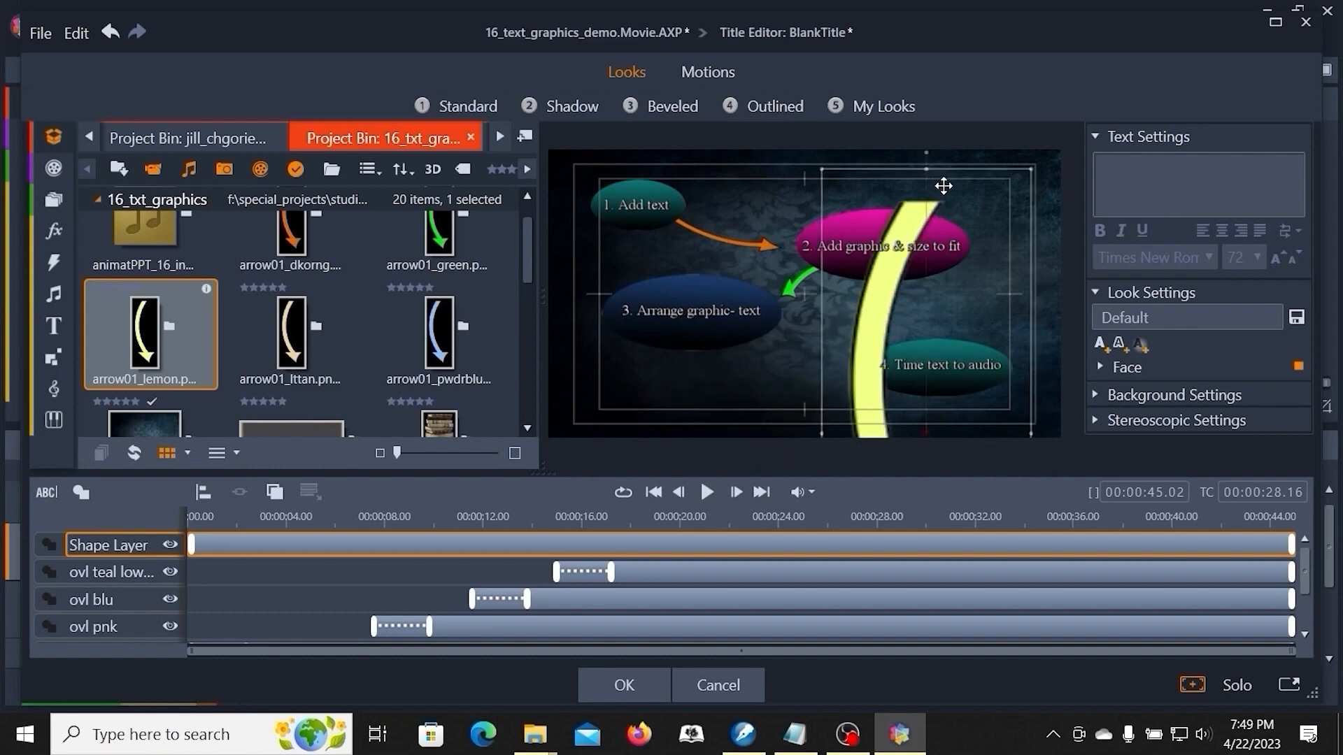
# - Shrink the yellow arrow and position it below the green arrow
pyautogui.moveTo(1033, 171); pyautogui.dragTo(949, 381)
pyautogui.moveTo(833, 390); pyautogui.dragTo(735, 204)
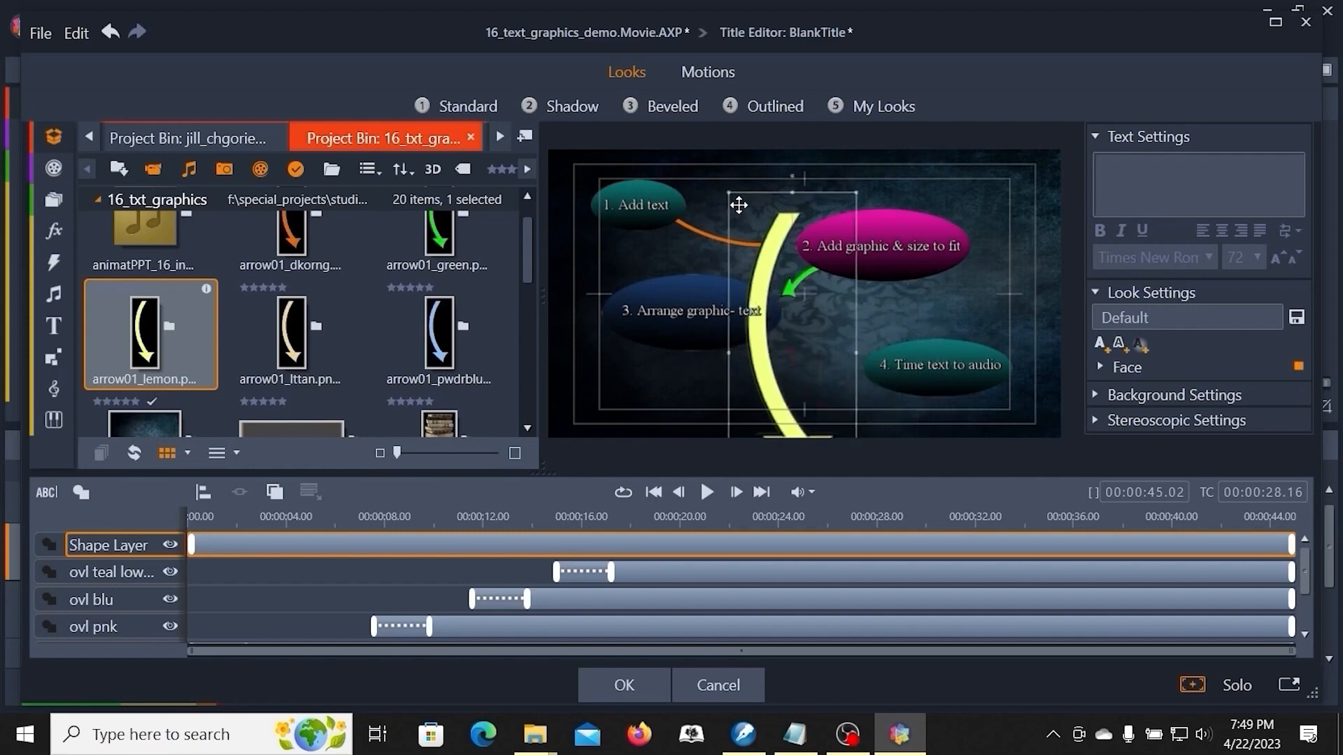
pyautogui.moveTo(856, 191); pyautogui.dragTo(797, 325)
pyautogui.moveTo(771, 392); pyautogui.dragTo(834, 297)
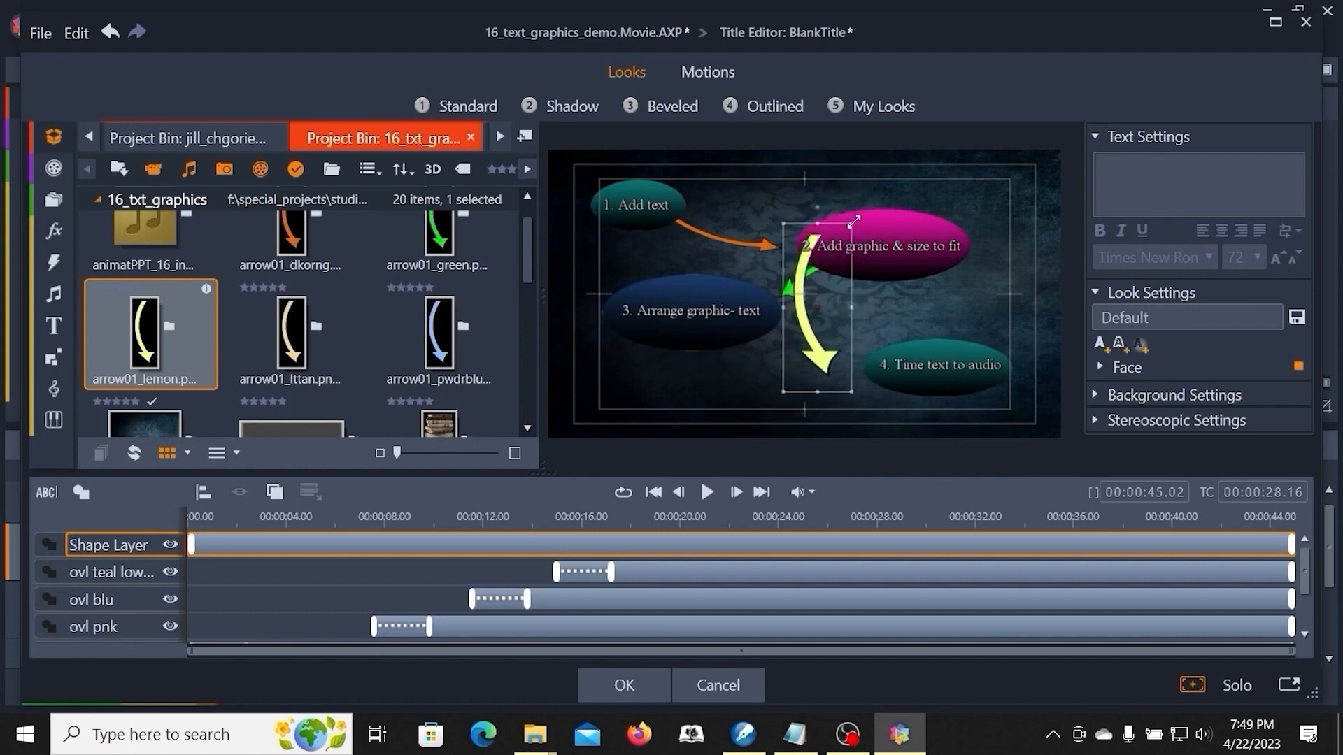
pyautogui.moveTo(846, 239); pyautogui.dragTo(812, 326)
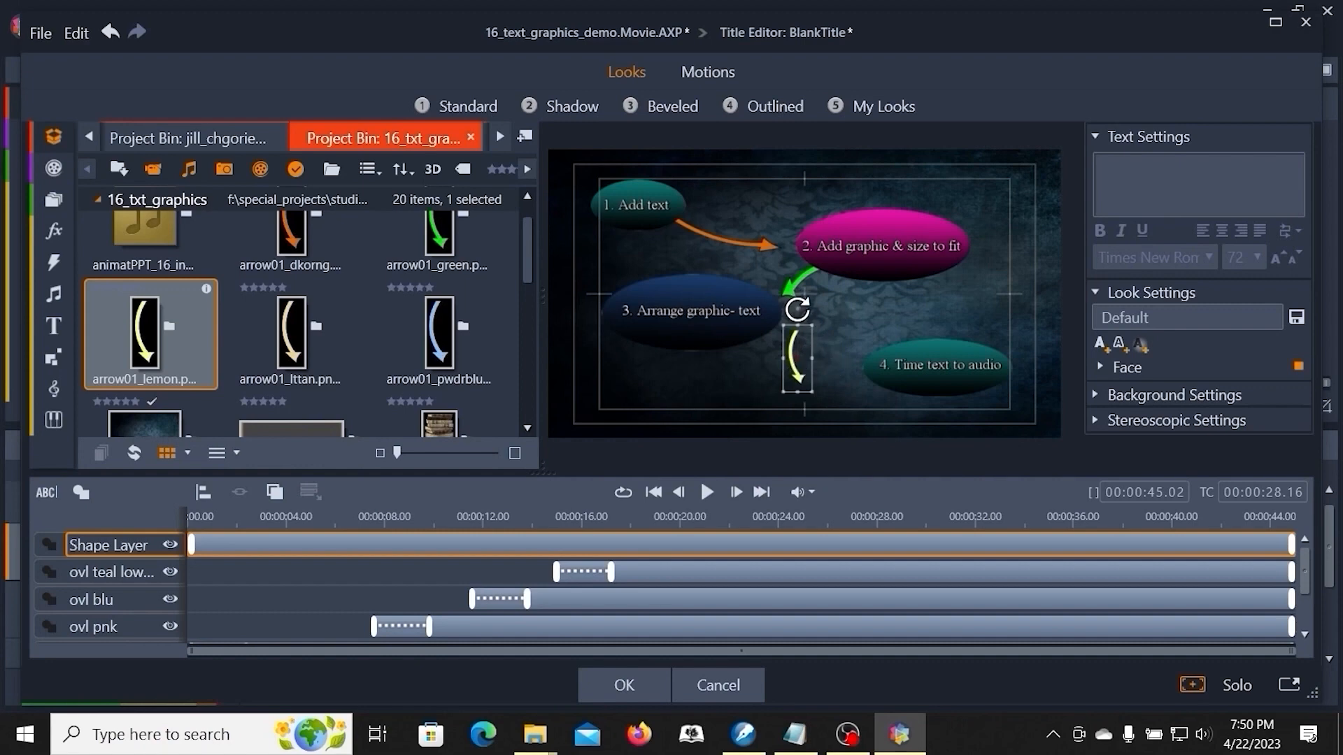
# - Rotate and stretch the yellow arrow to point from "3. Arrange graphic- text" toward "4. Time text to audio"
pyautogui.moveTo(799, 308); pyautogui.dragTo(802, 353)
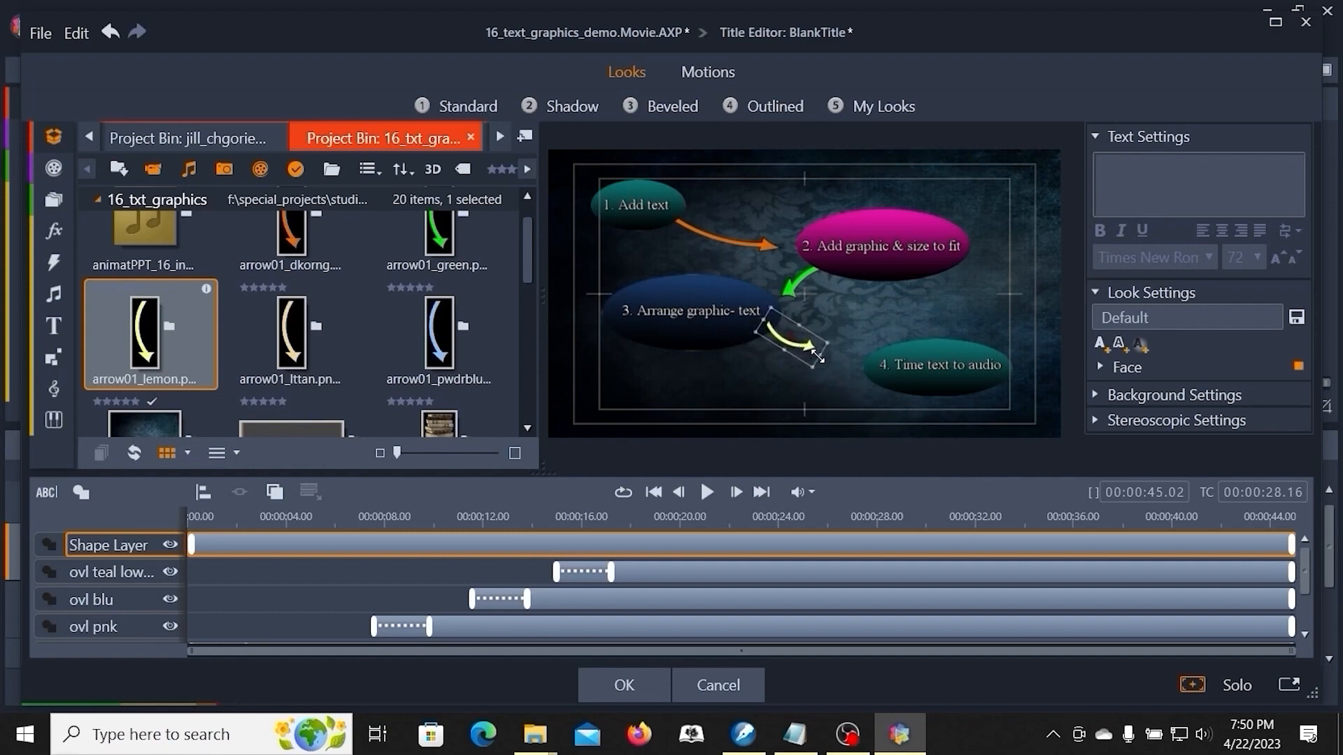
pyautogui.moveTo(821, 357); pyautogui.dragTo(871, 375)
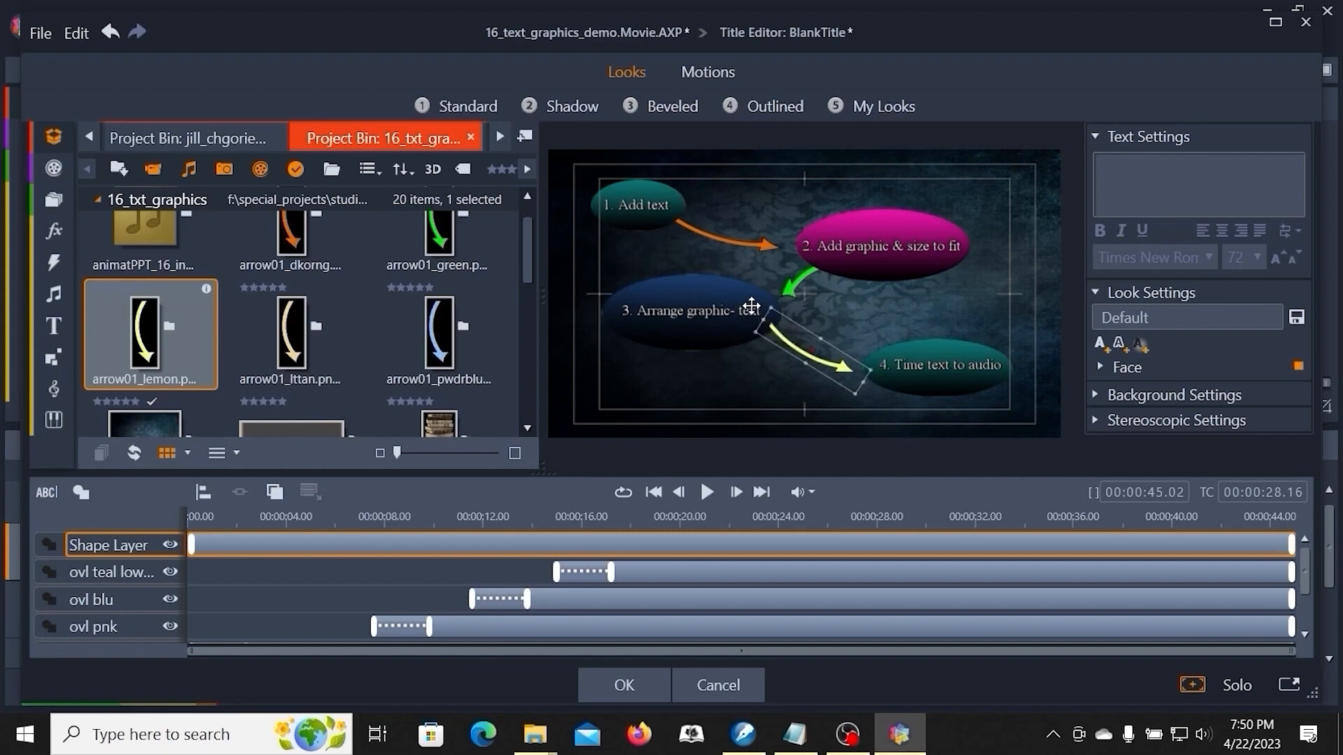
pyautogui.moveTo(759, 315)
pyautogui.mouseDown()
pyautogui.moveTo(785, 294)
pyautogui.moveTo(749, 334)
pyautogui.mouseUp()
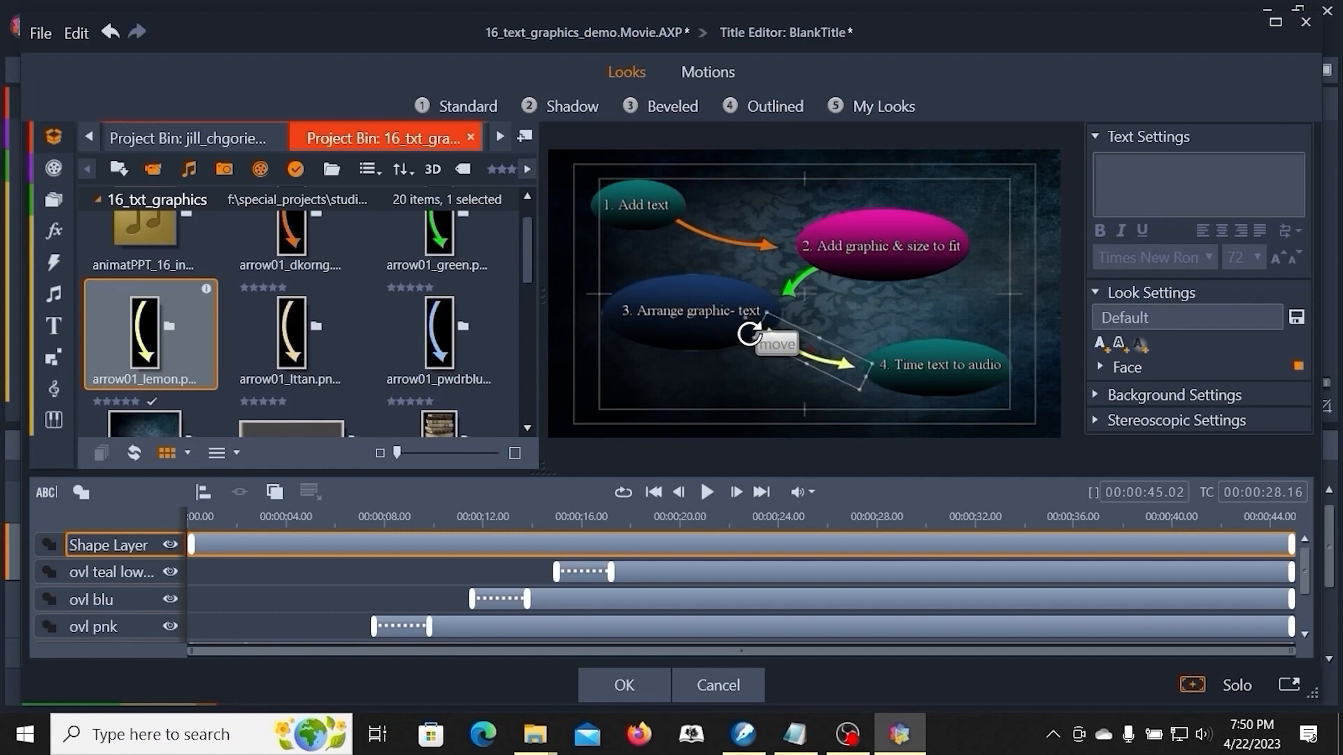
pyautogui.moveTo(807, 346); pyautogui.dragTo(805, 344)
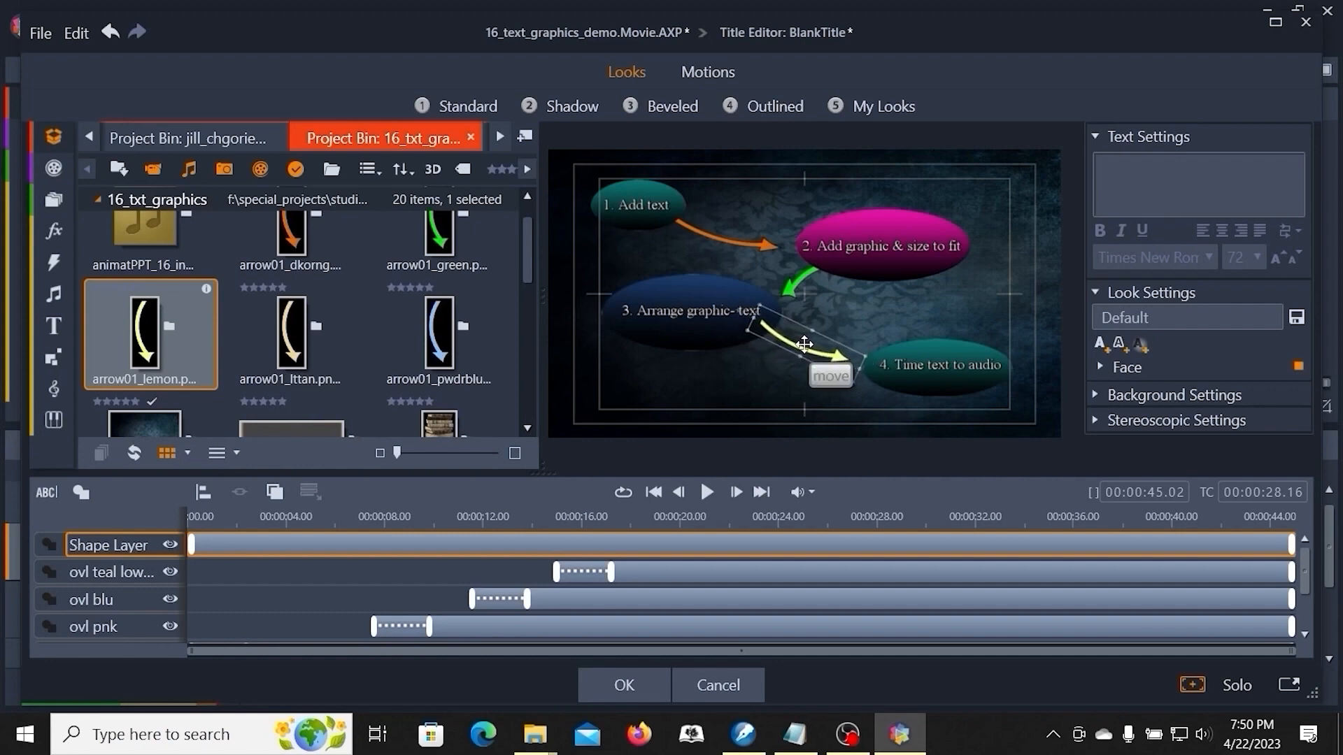
# - Send the yellow arrow's layer to the back of the layer order
pyautogui.rightClick(804, 343)
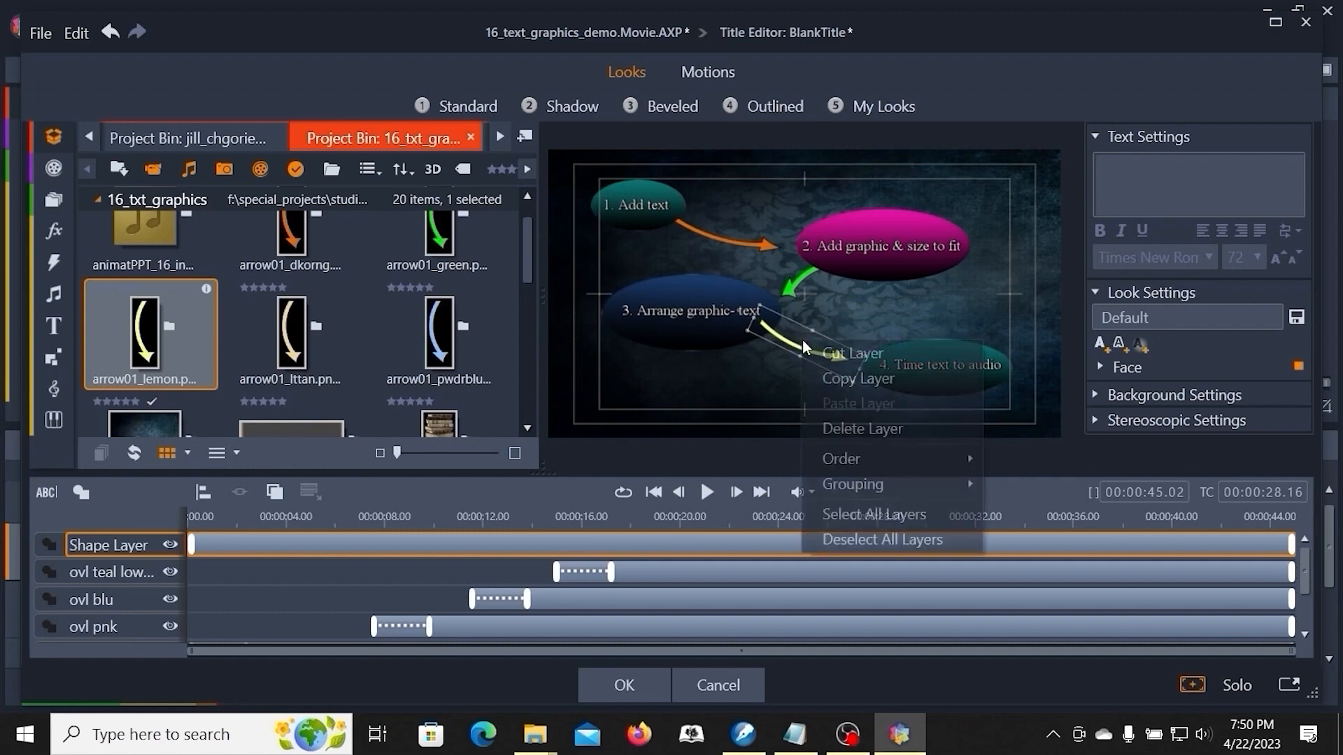
pyautogui.moveTo(864, 455)
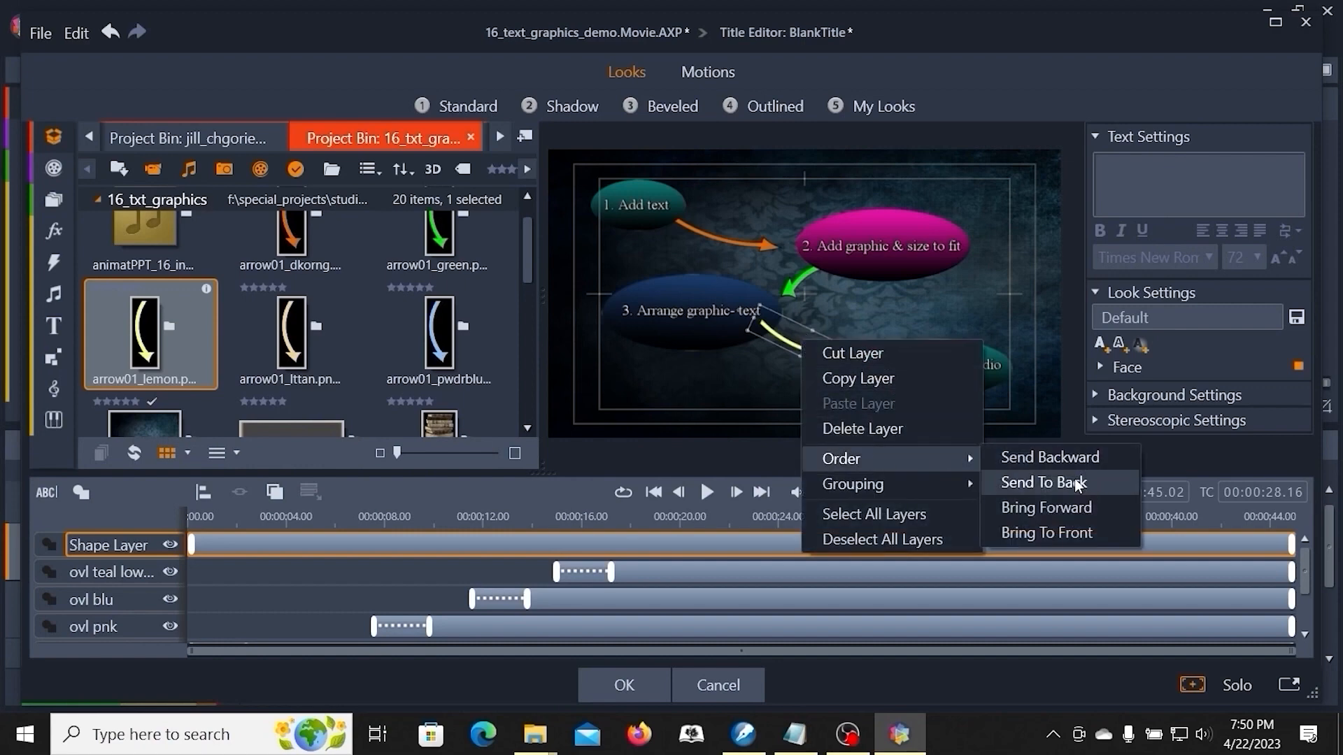
pyautogui.click(1077, 483)
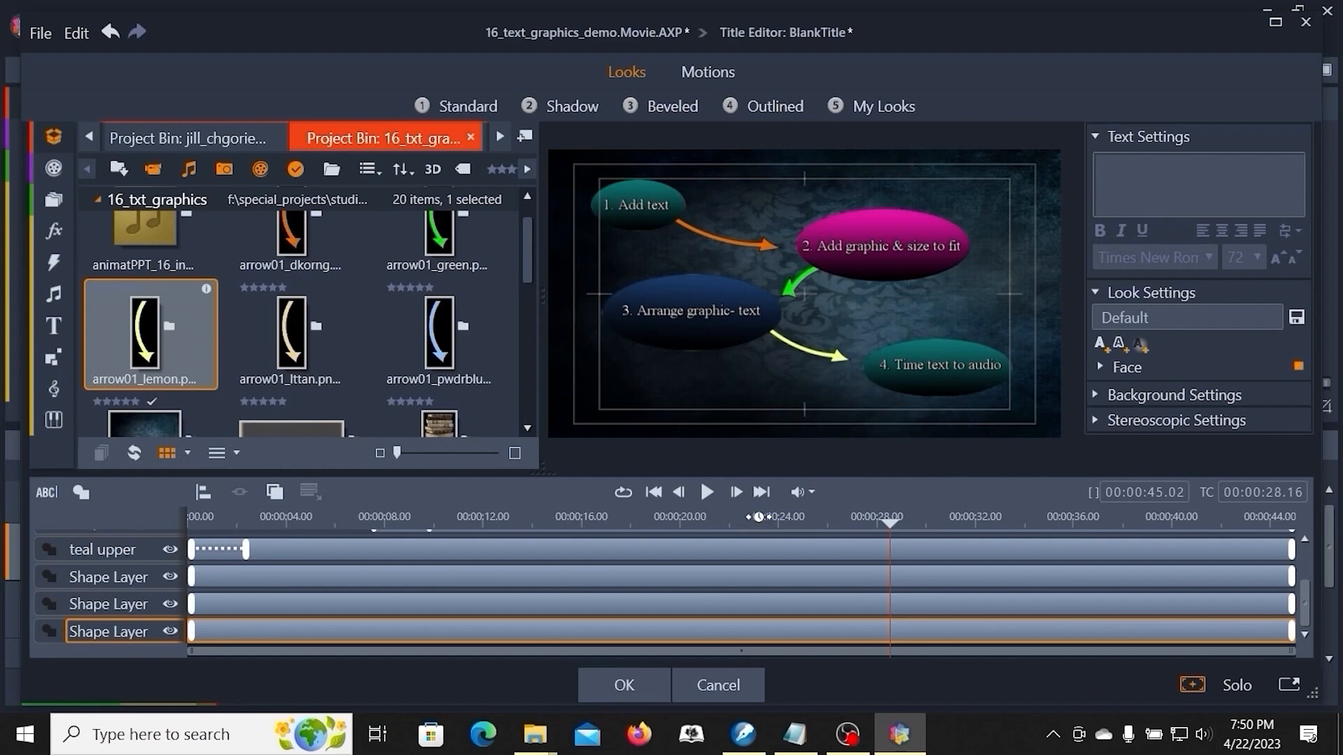
# - Rename the orange arrow's shape layer to "arw orng"
pyautogui.click(123, 578)
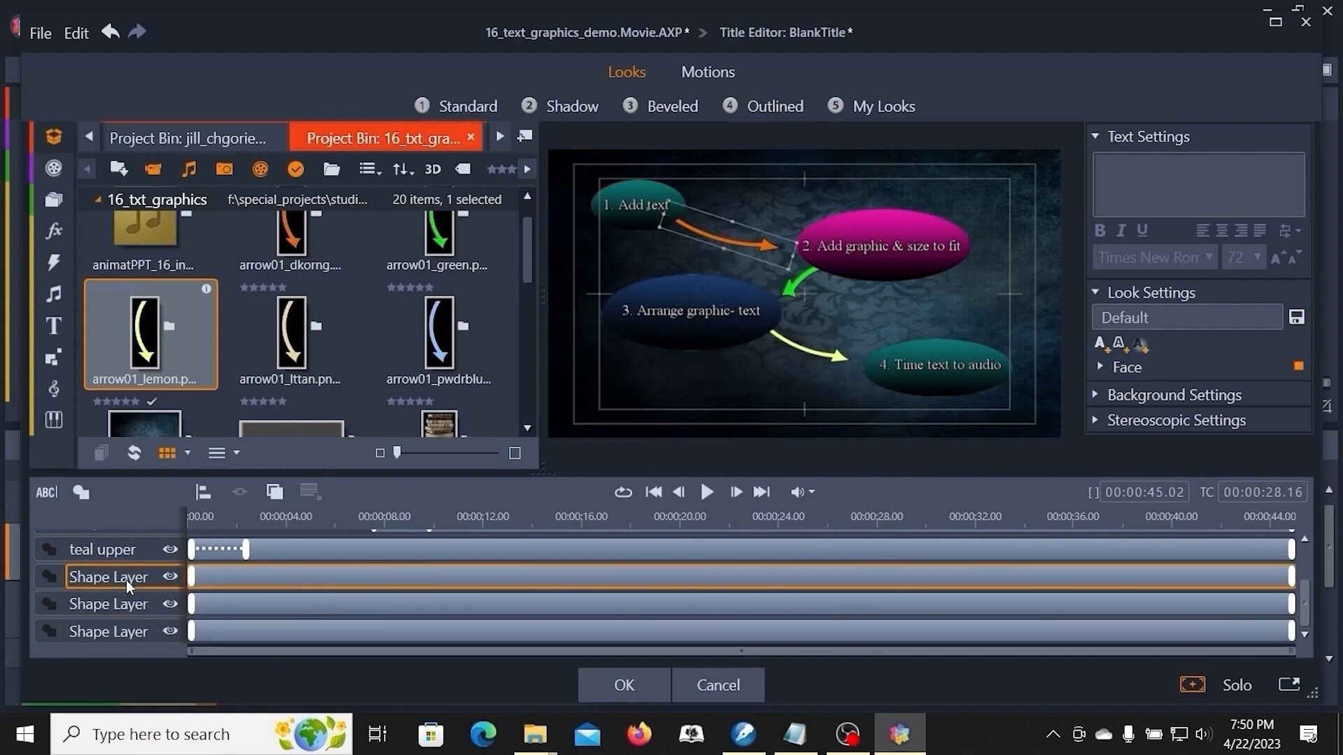
pyautogui.click(123, 580)
pyautogui.hotkey('ctrl', 'a')
pyautogui.write('arw o')
pyautogui.press('Return')
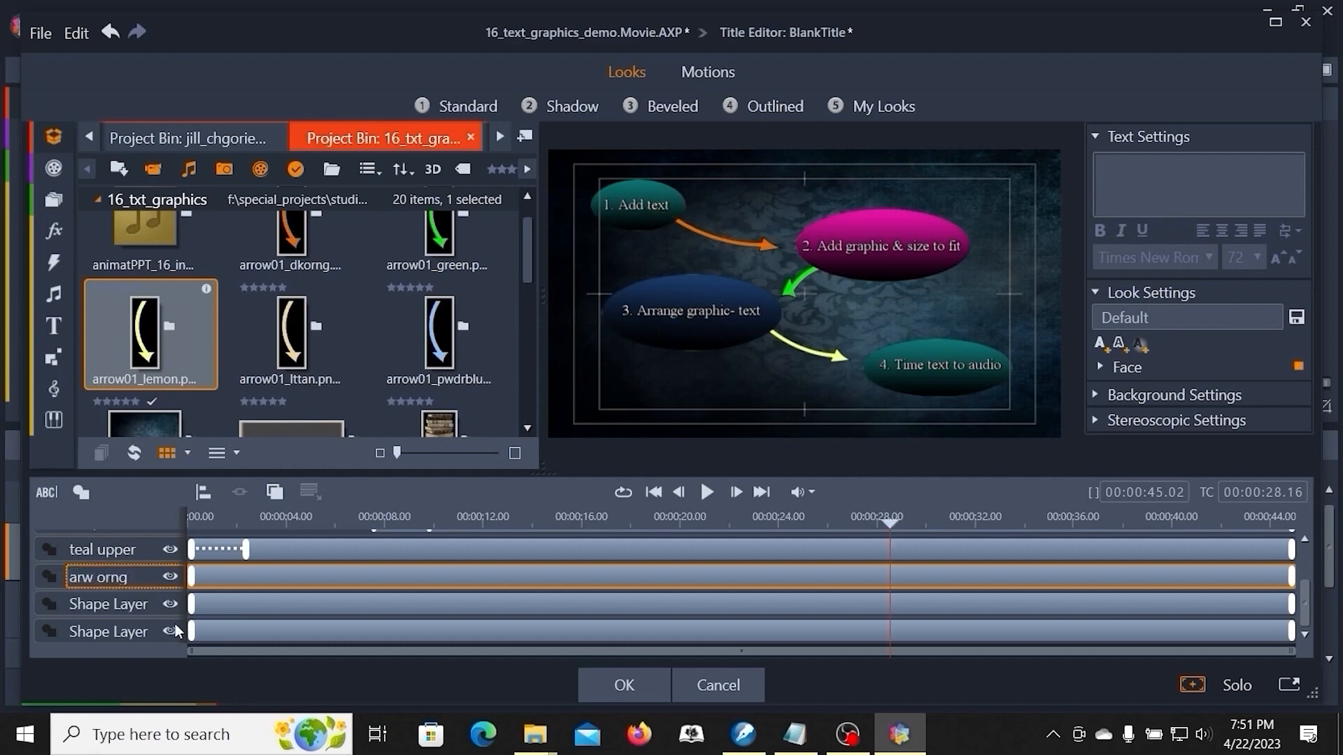
# - Rename the green arrow's shape layer to "arw grn"
pyautogui.click(83, 606)
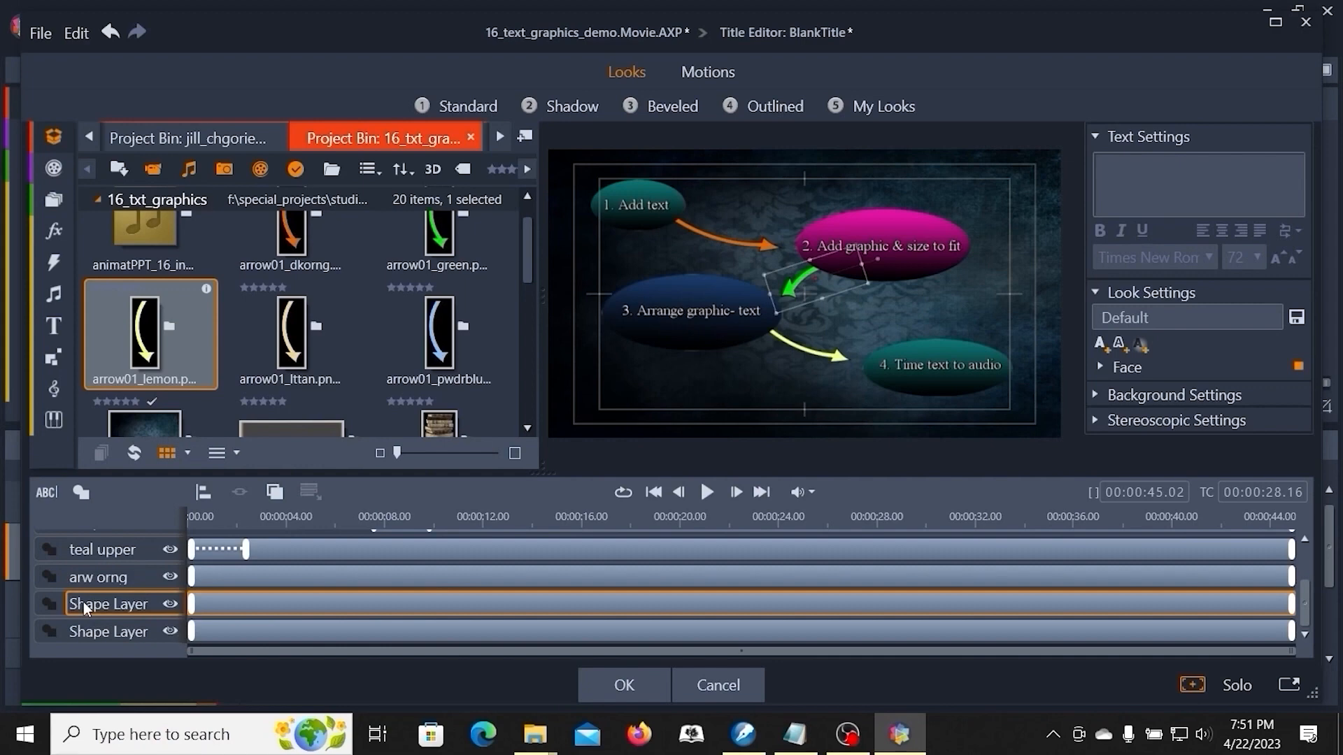
pyautogui.doubleClick(83, 603)
pyautogui.hotkey('ctrl', 'a')
pyautogui.write('a')
pyautogui.press('Return')
# - Rename the yellow arrow's shape layer to "arw ylw"
pyautogui.click(134, 630)
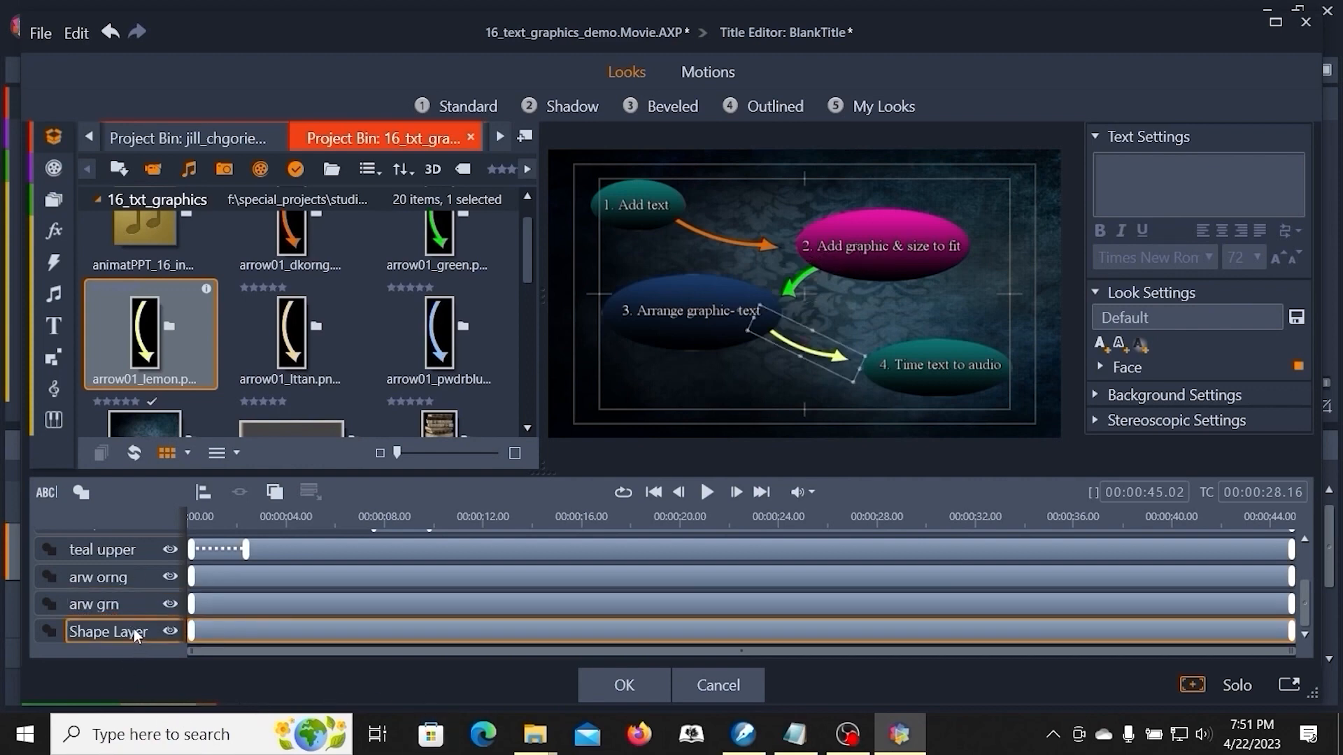
pyautogui.click(128, 627)
pyautogui.hotkey('ctrl', 'a')
pyautogui.write('arw yel')
pyautogui.press('BackSpace')
pyautogui.press('BackSpace')
pyautogui.write('lw')
pyautogui.press('Return')
# - Select all three arrow layers and apply the Page Fade enter motion to them
pyautogui.press('space')
pyautogui.click(117, 578)
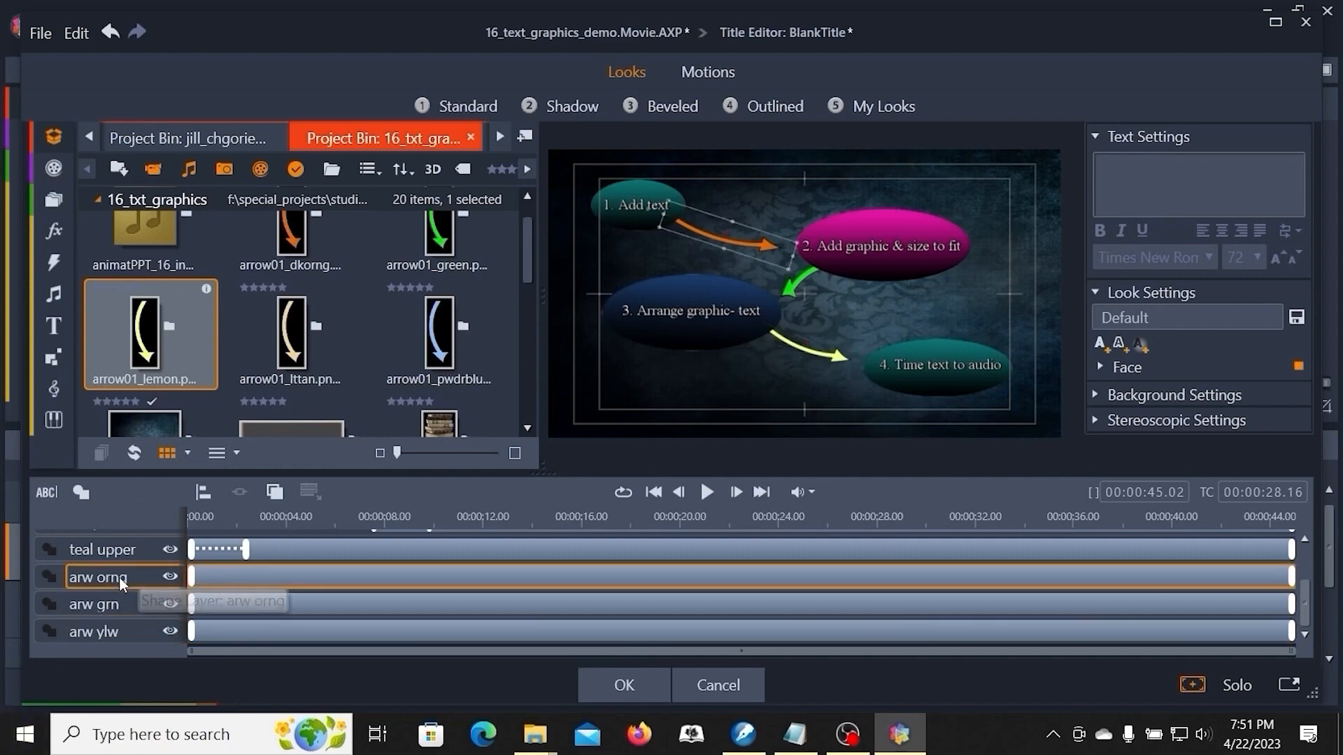
pyautogui.keyDown('shift'); pyautogui.click(122, 632); pyautogui.keyUp('shift')
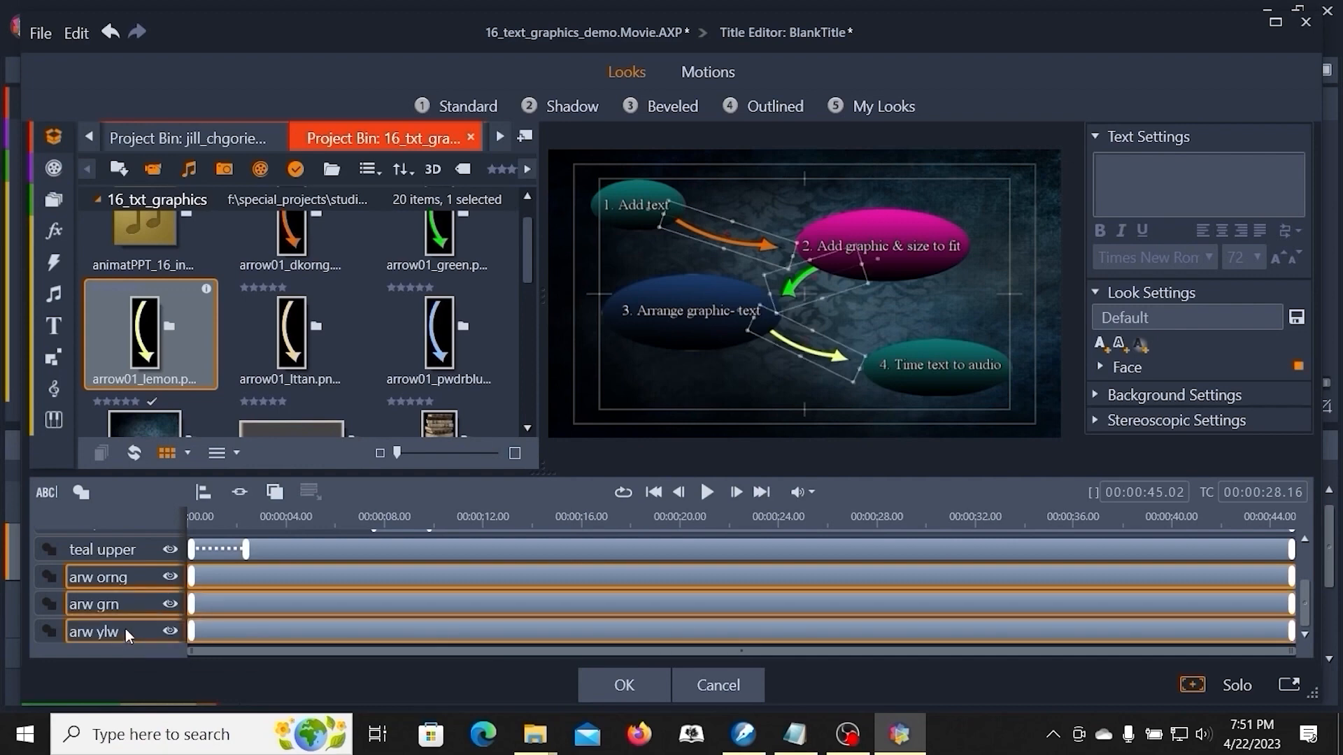
pyautogui.click(707, 73)
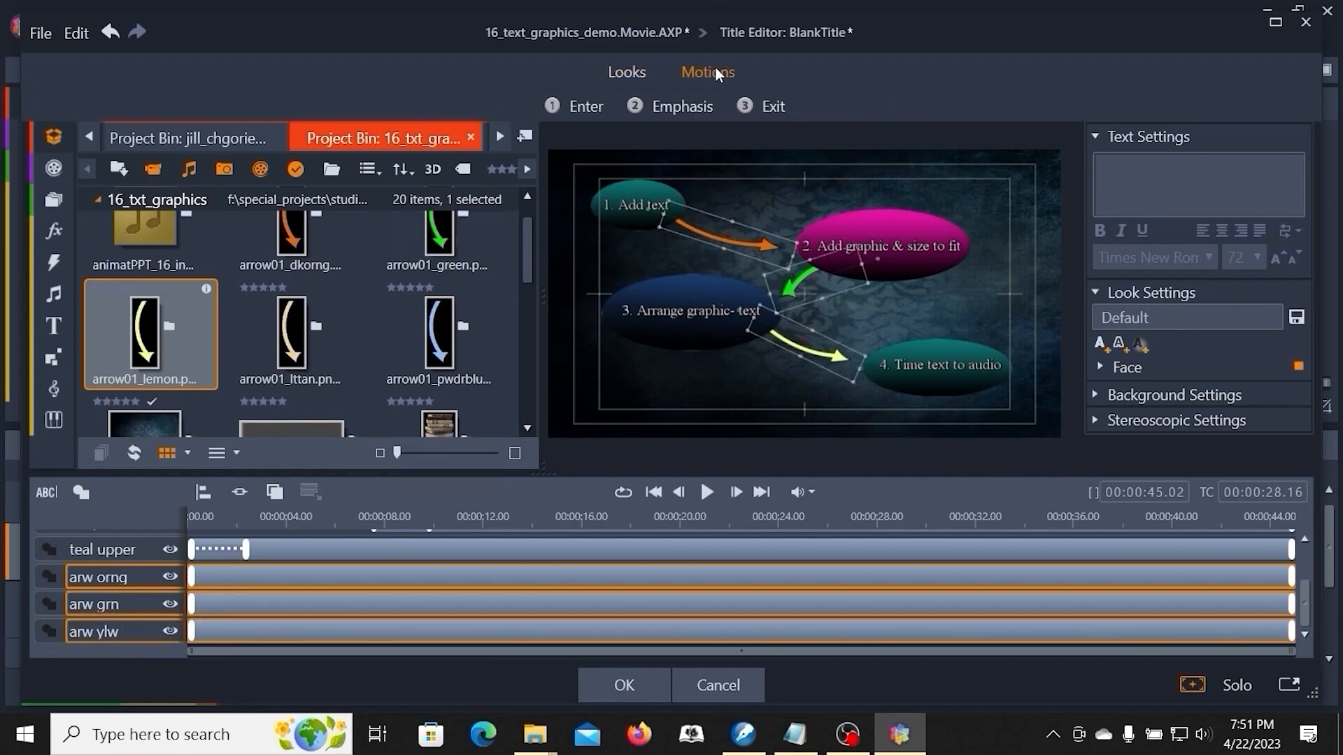
pyautogui.click(585, 107)
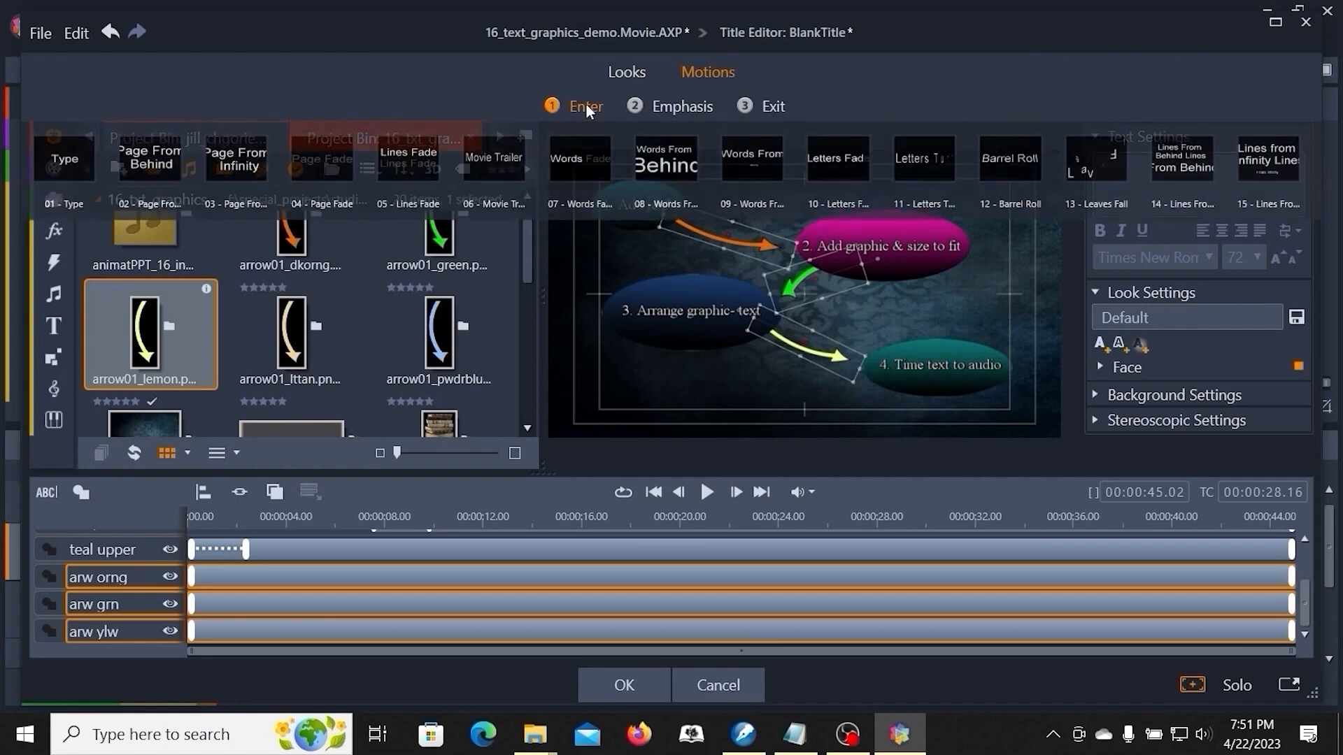
pyautogui.click(331, 164)
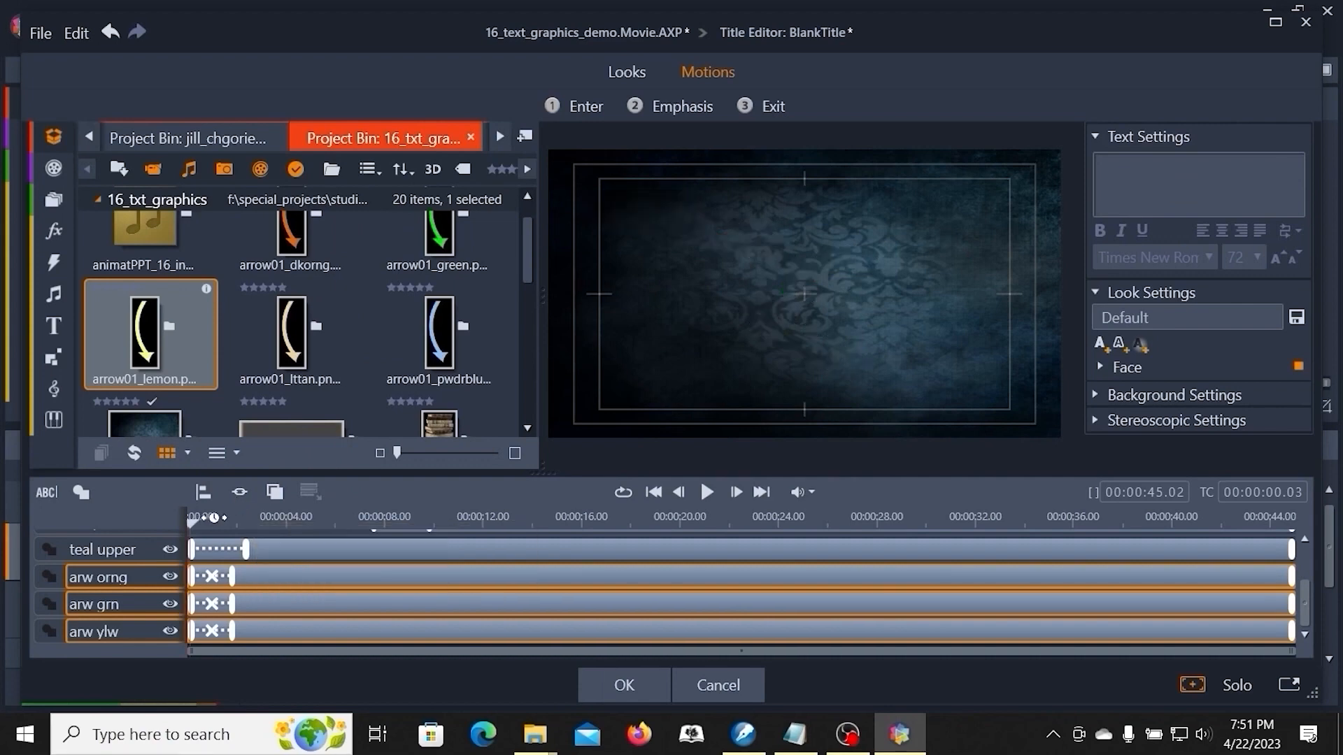
# - Lengthen each arrow layer's enter motion so it ends with the teal upper layer's fade
pyautogui.moveTo(193, 523); pyautogui.dragTo(241, 520)
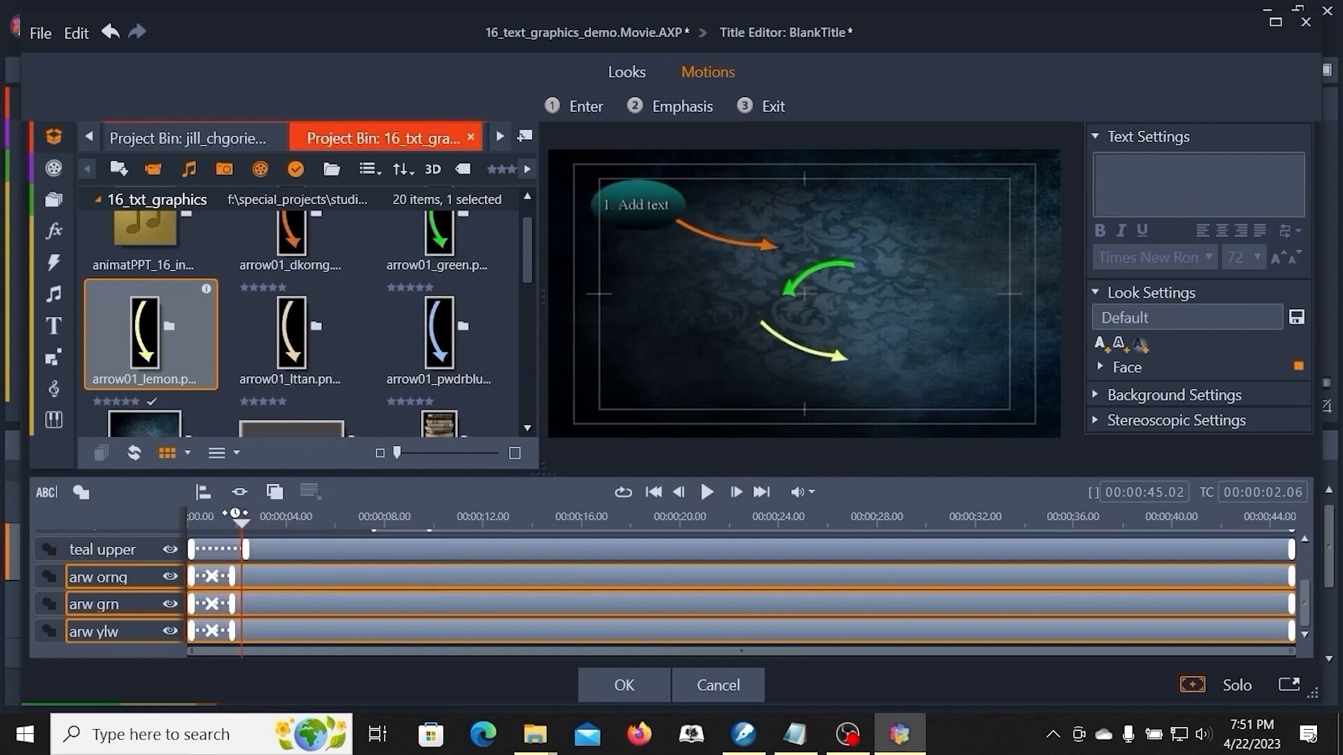
pyautogui.moveTo(233, 580)
pyautogui.mouseDown()
pyautogui.moveTo(257, 579)
pyautogui.moveTo(243, 585)
pyautogui.mouseUp()
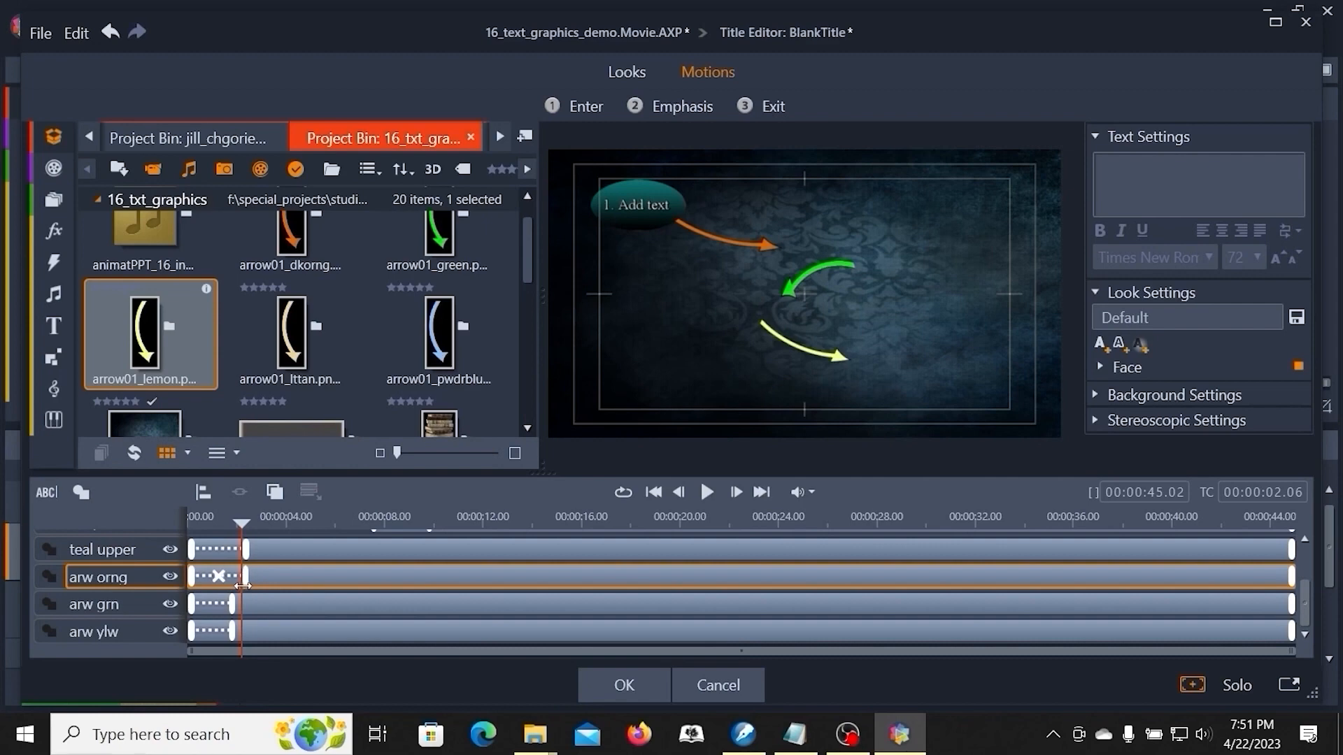
pyautogui.moveTo(233, 608); pyautogui.dragTo(248, 611)
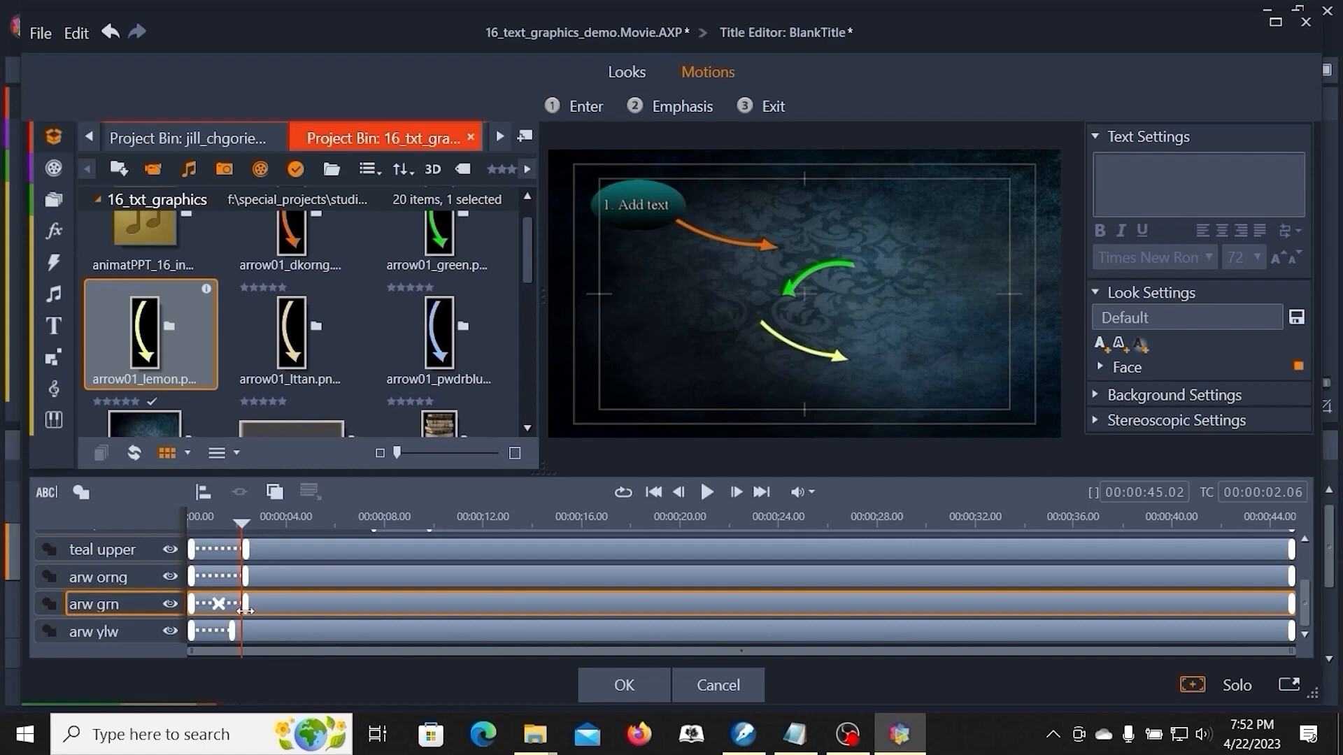
pyautogui.moveTo(231, 633)
pyautogui.mouseDown()
pyautogui.moveTo(258, 633)
pyautogui.moveTo(240, 635)
pyautogui.mouseUp()
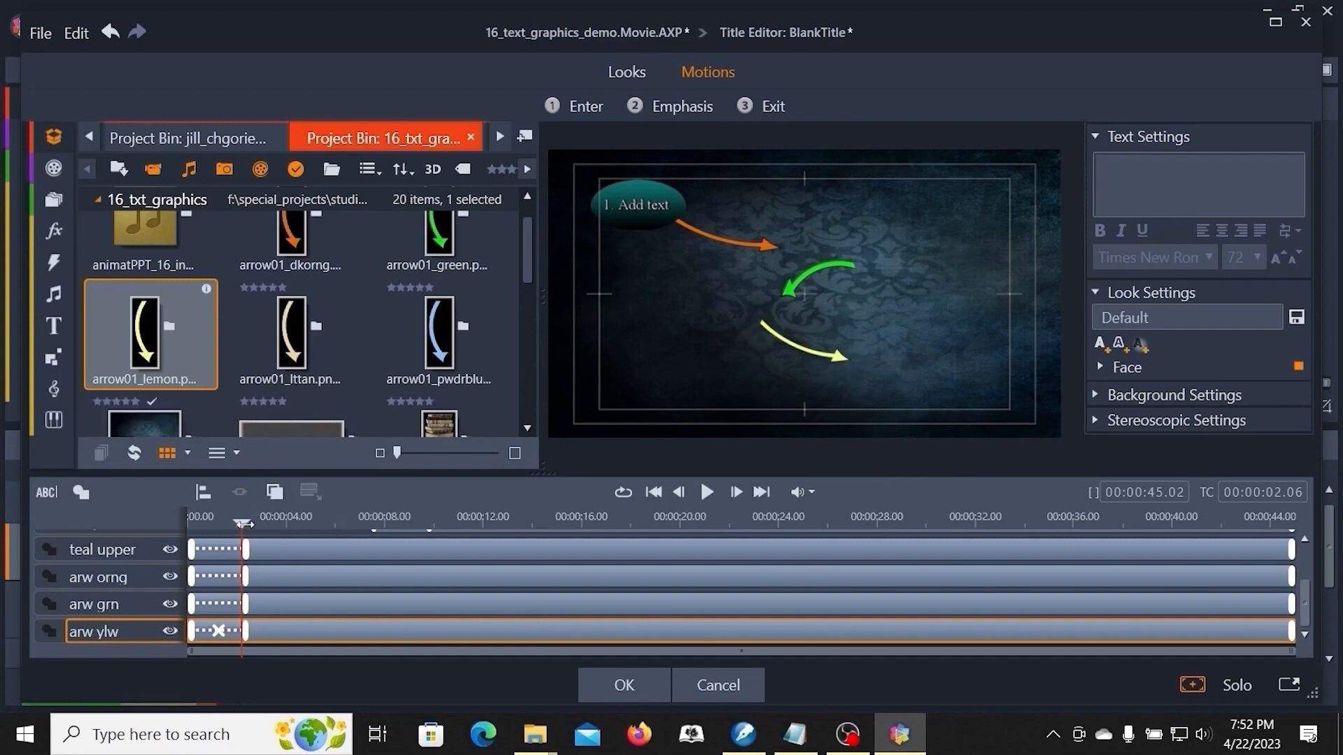
# - Move the orange arrow layer to start at about 00:00:07.17, when the pink oval appears
pyautogui.moveTo(244, 525); pyautogui.dragTo(374, 526)
pyautogui.moveTo(191, 578); pyautogui.dragTo(369, 588)
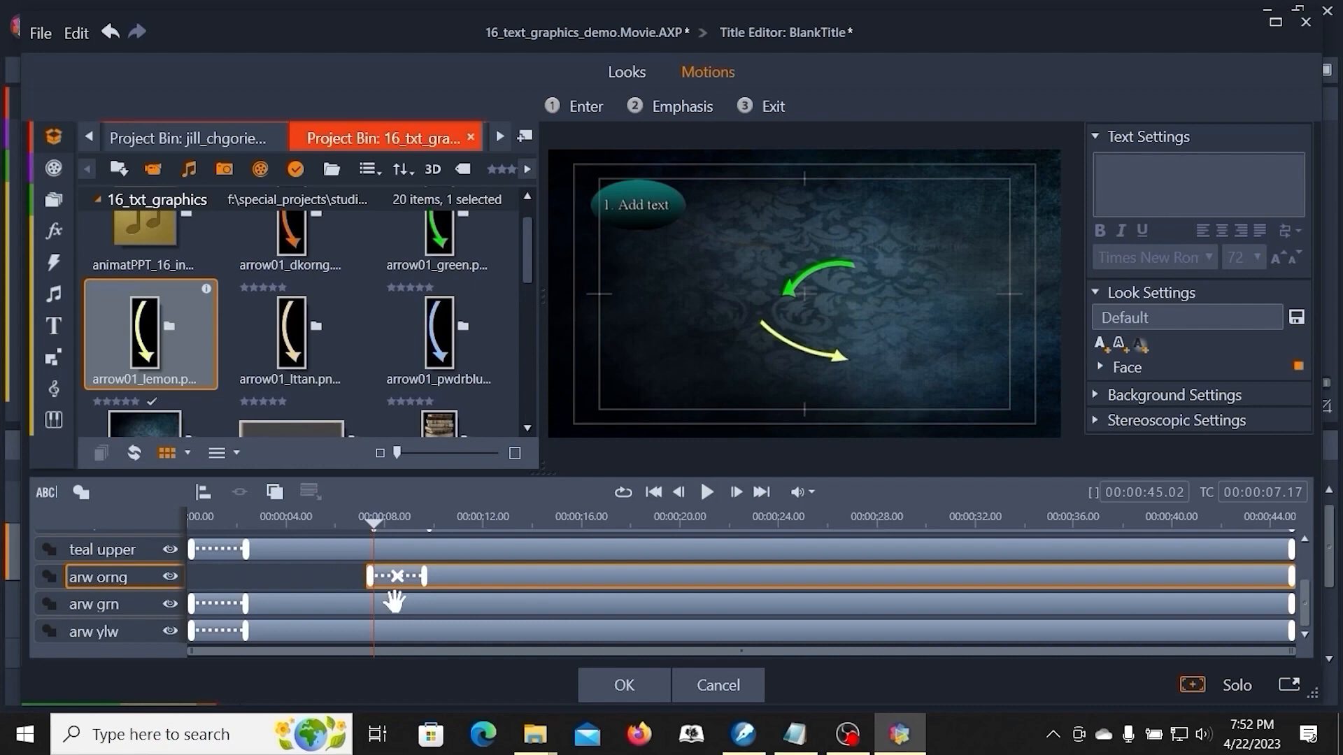
# - Move the green arrow layer to start at about 00:00:11.20, when the blue oval appears
pyautogui.moveTo(372, 525); pyautogui.dragTo(475, 525)
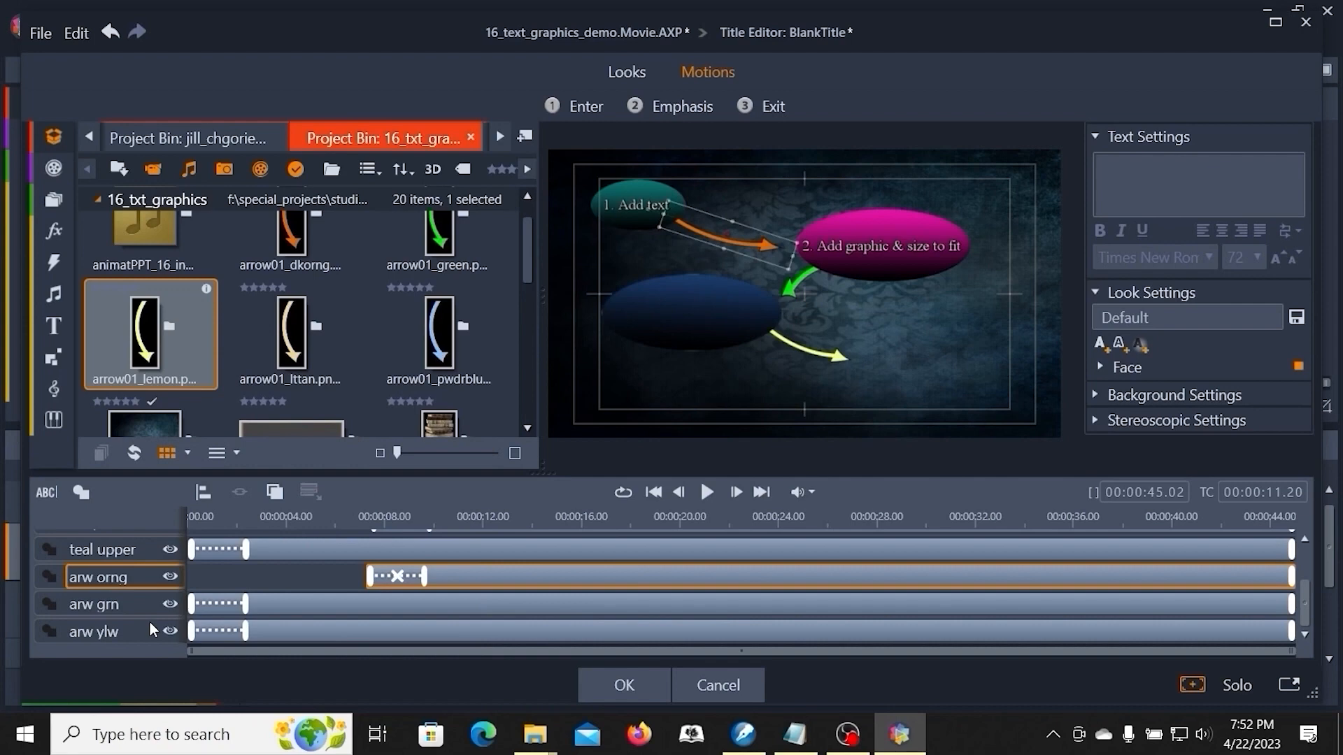
pyautogui.moveTo(192, 604); pyautogui.dragTo(472, 606)
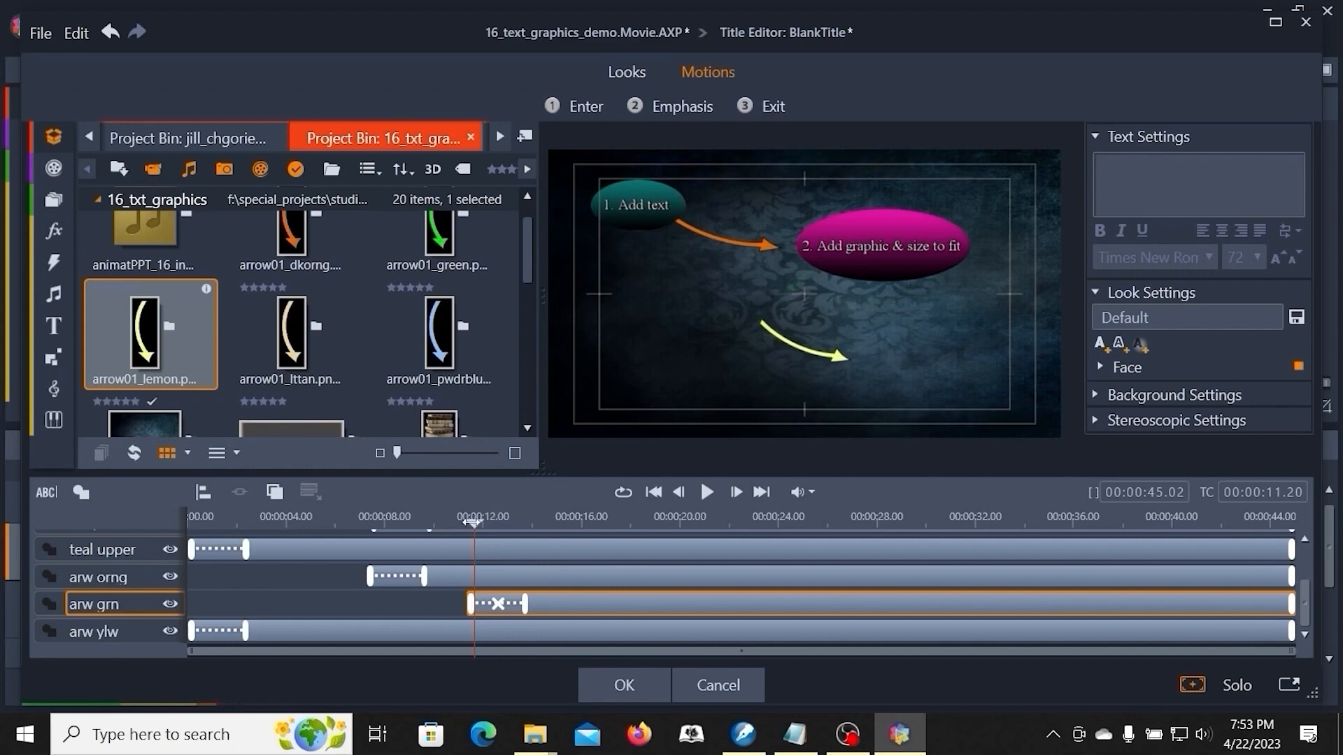
# - Move the yellow arrow layer to start at about 00:00:15.13 and confirm the title edits
pyautogui.moveTo(474, 523); pyautogui.dragTo(566, 538)
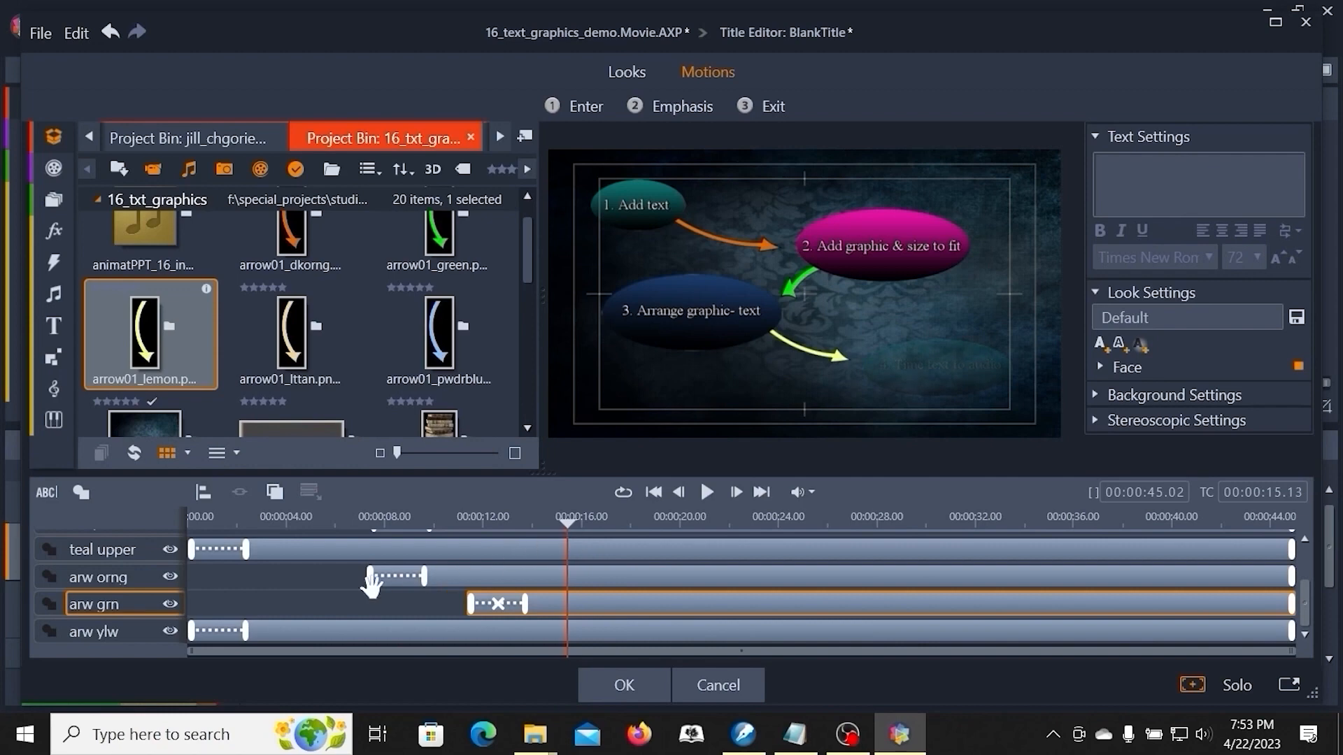
pyautogui.moveTo(191, 631); pyautogui.dragTo(562, 668)
pyautogui.moveTo(563, 666); pyautogui.dragTo(562, 664)
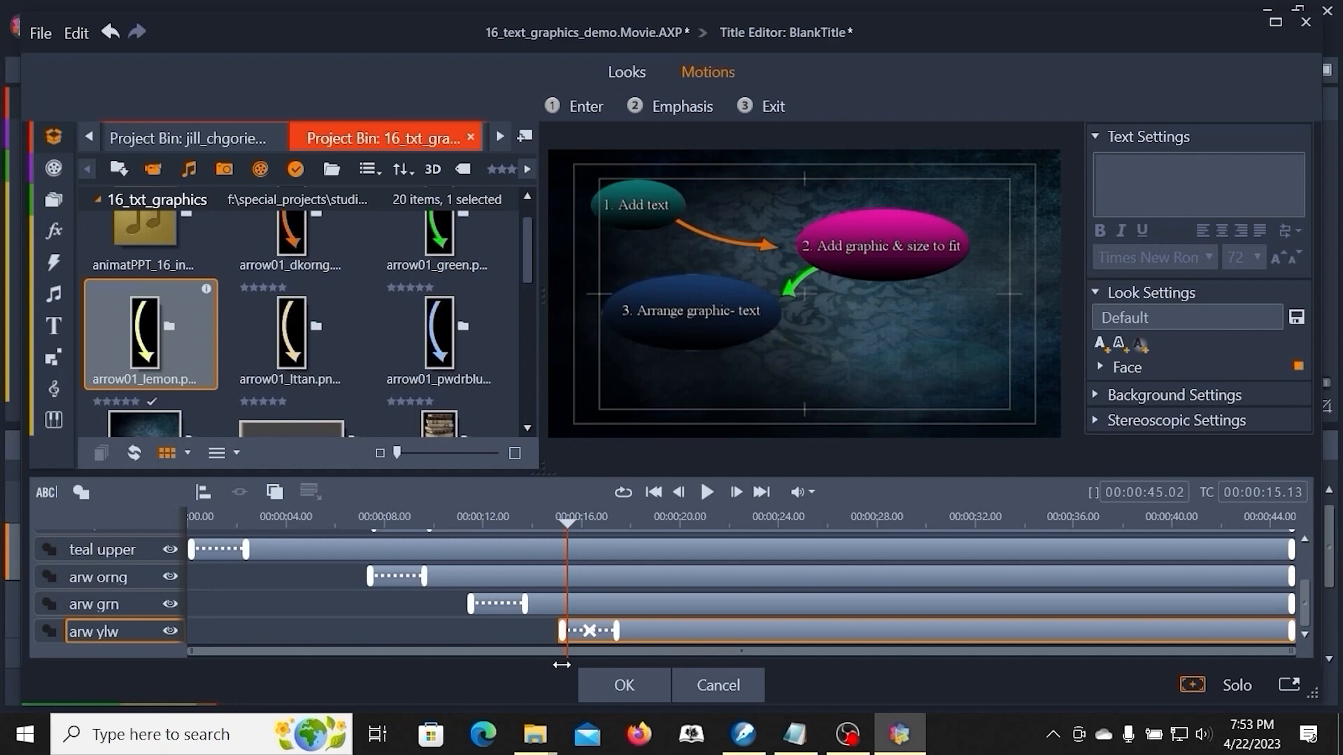
pyautogui.click(615, 682)
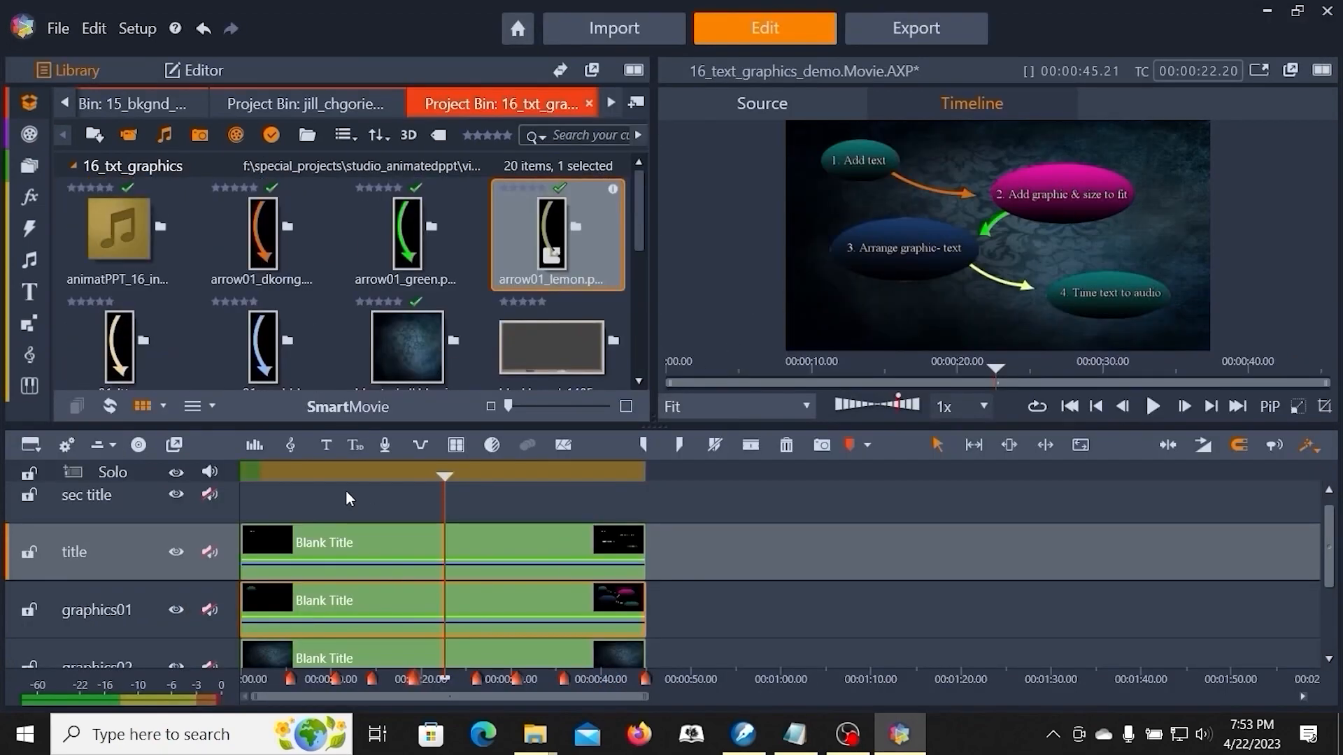
# - Play the title from the beginning in full-screen preview
pyautogui.press('Home')
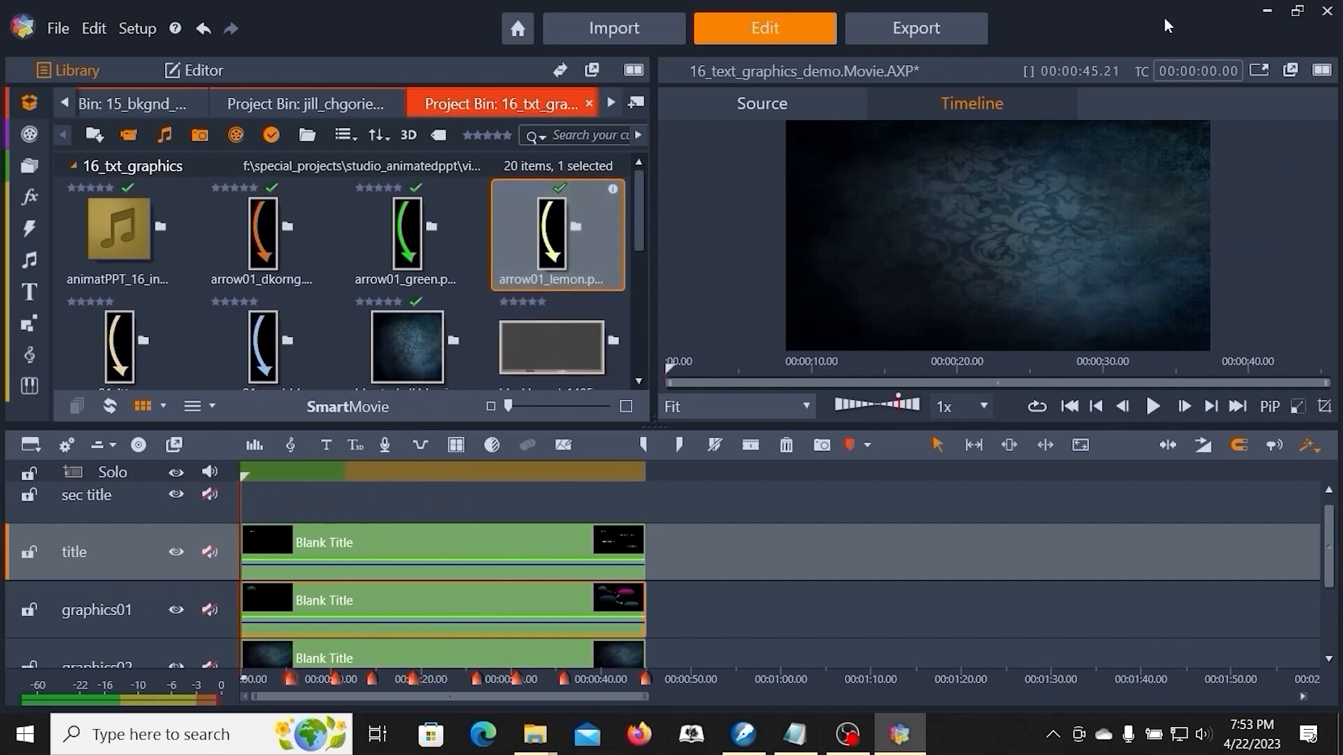
pyautogui.click(1259, 71)
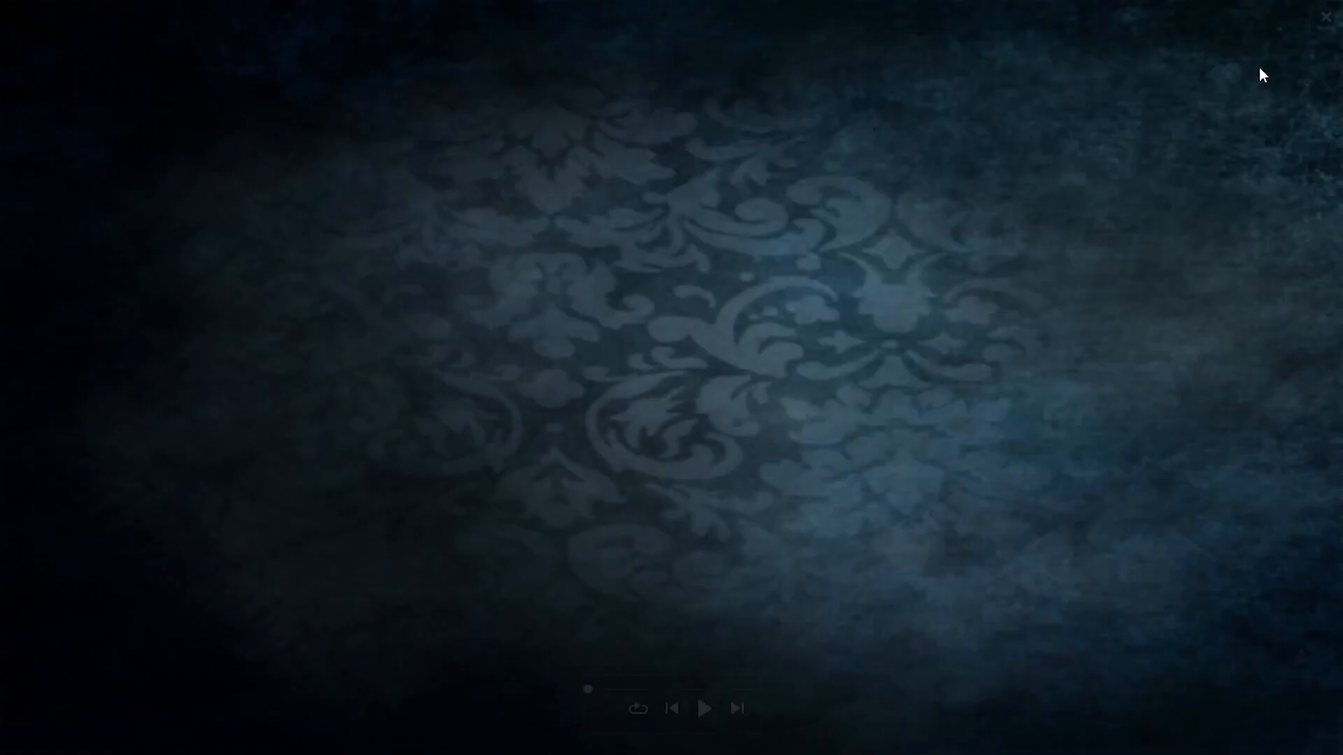
pyautogui.click(704, 708)
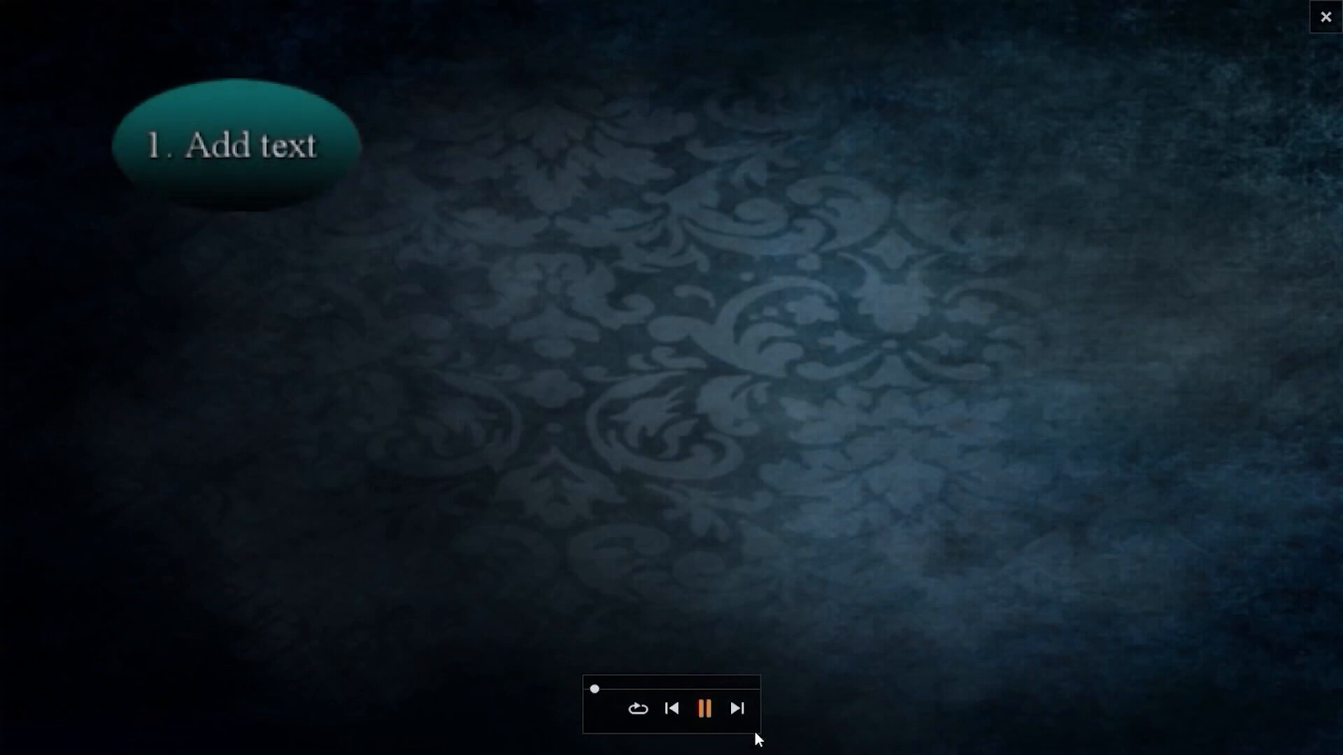
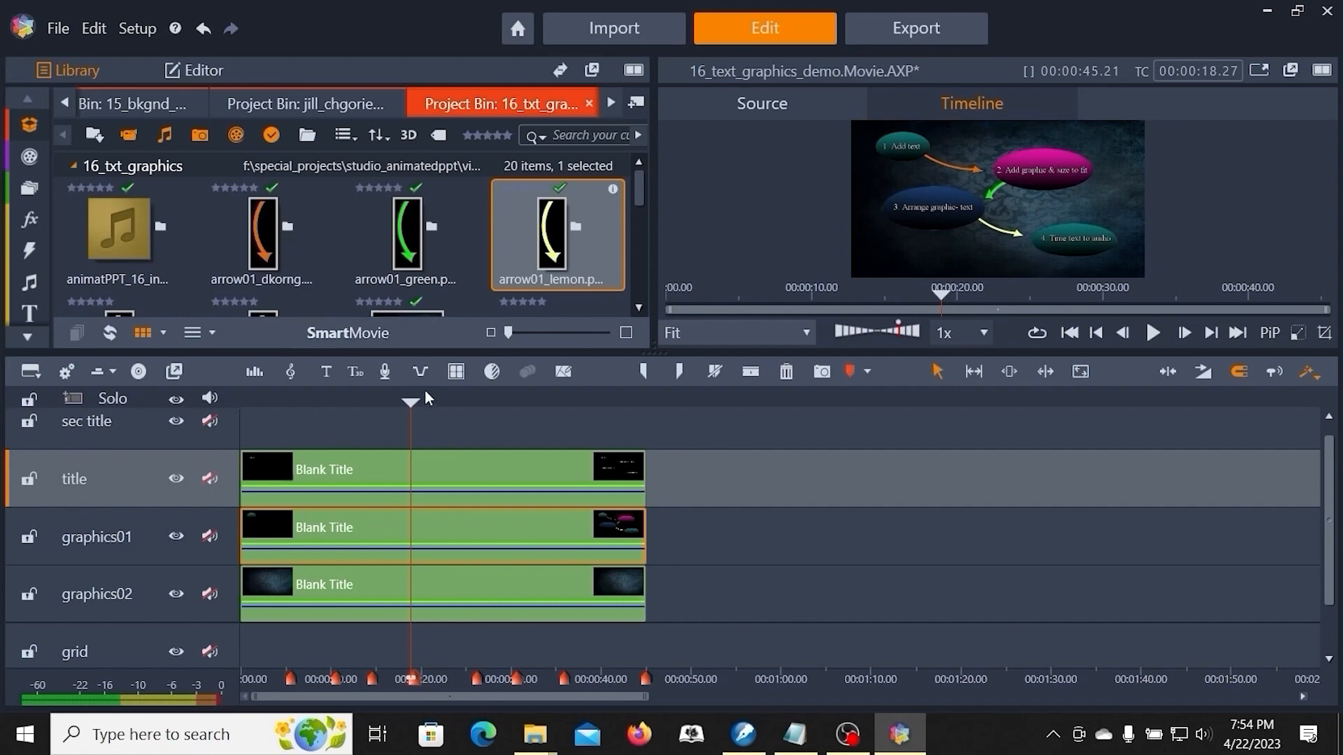
# - Return the playhead to the start and review the outline checklist in Notepad before switching back
pyautogui.moveTo(412, 403); pyautogui.dragTo(414, 402)
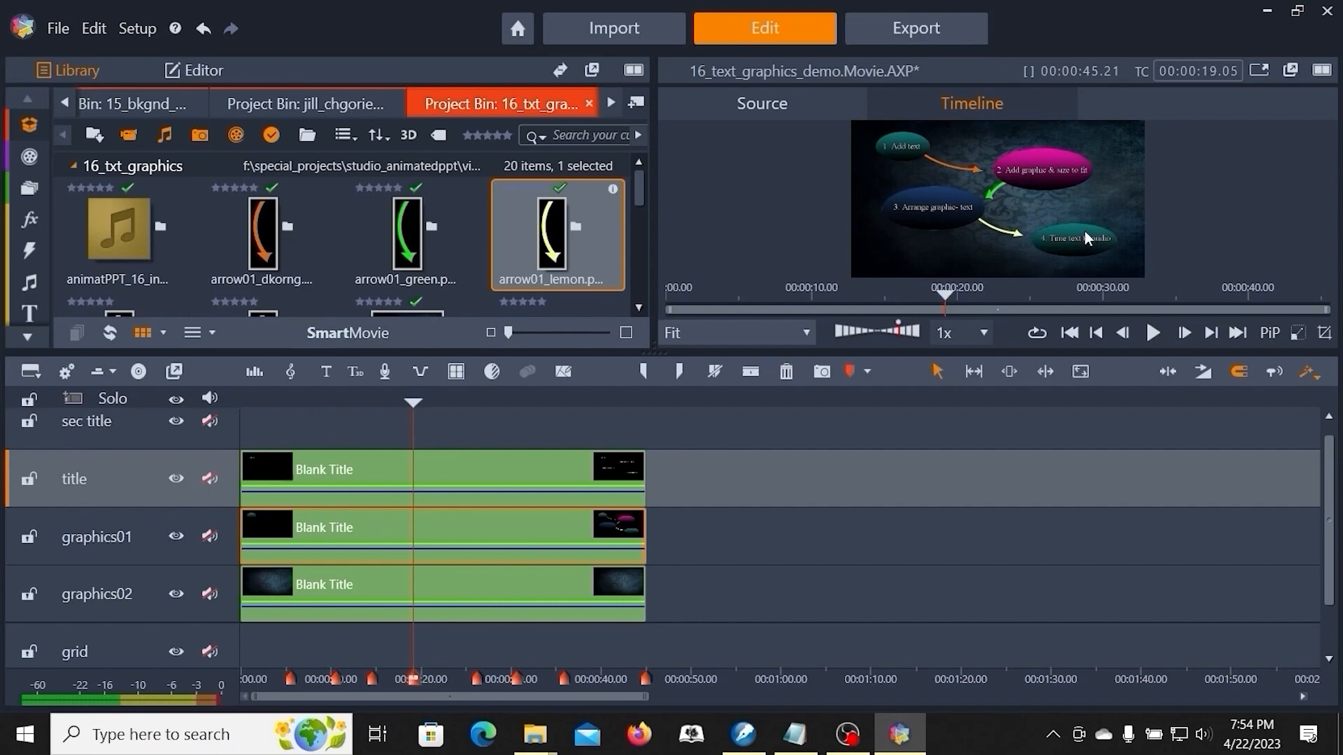
pyautogui.moveTo(413, 403); pyautogui.dragTo(241, 412)
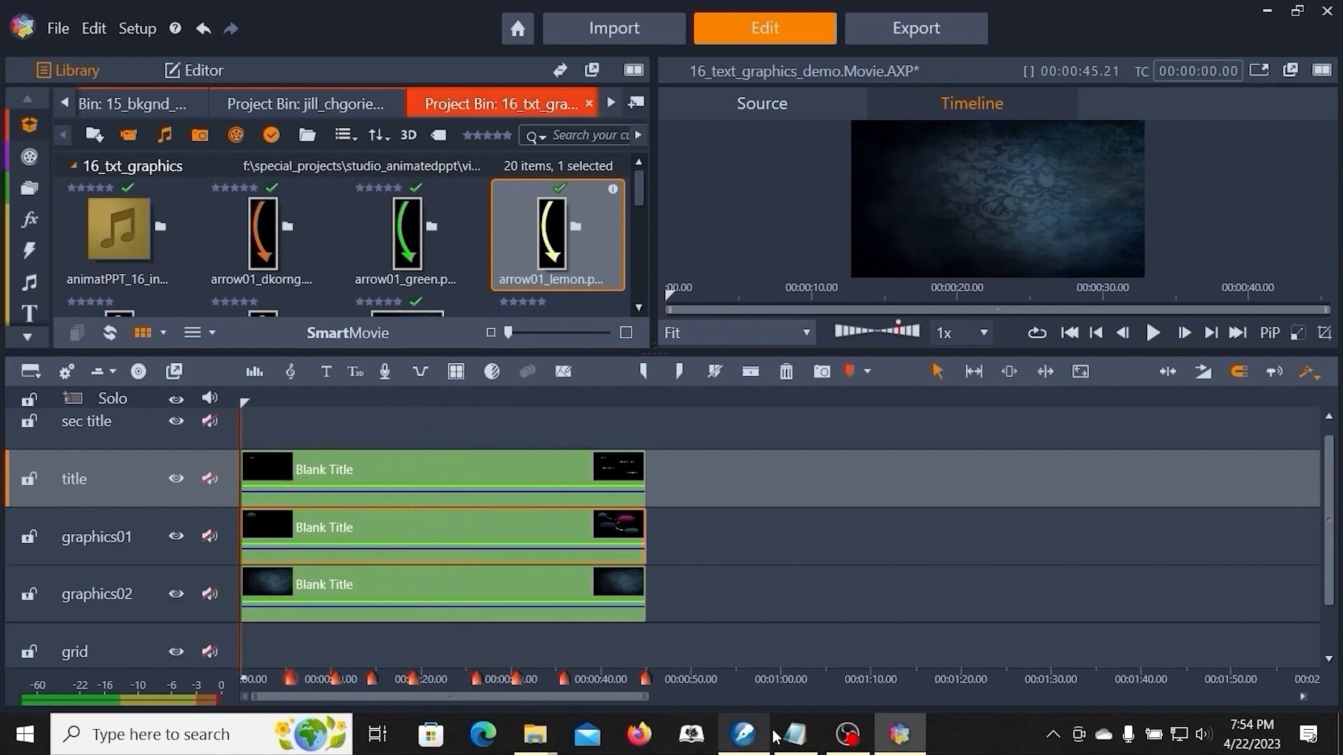
pyautogui.click(805, 738)
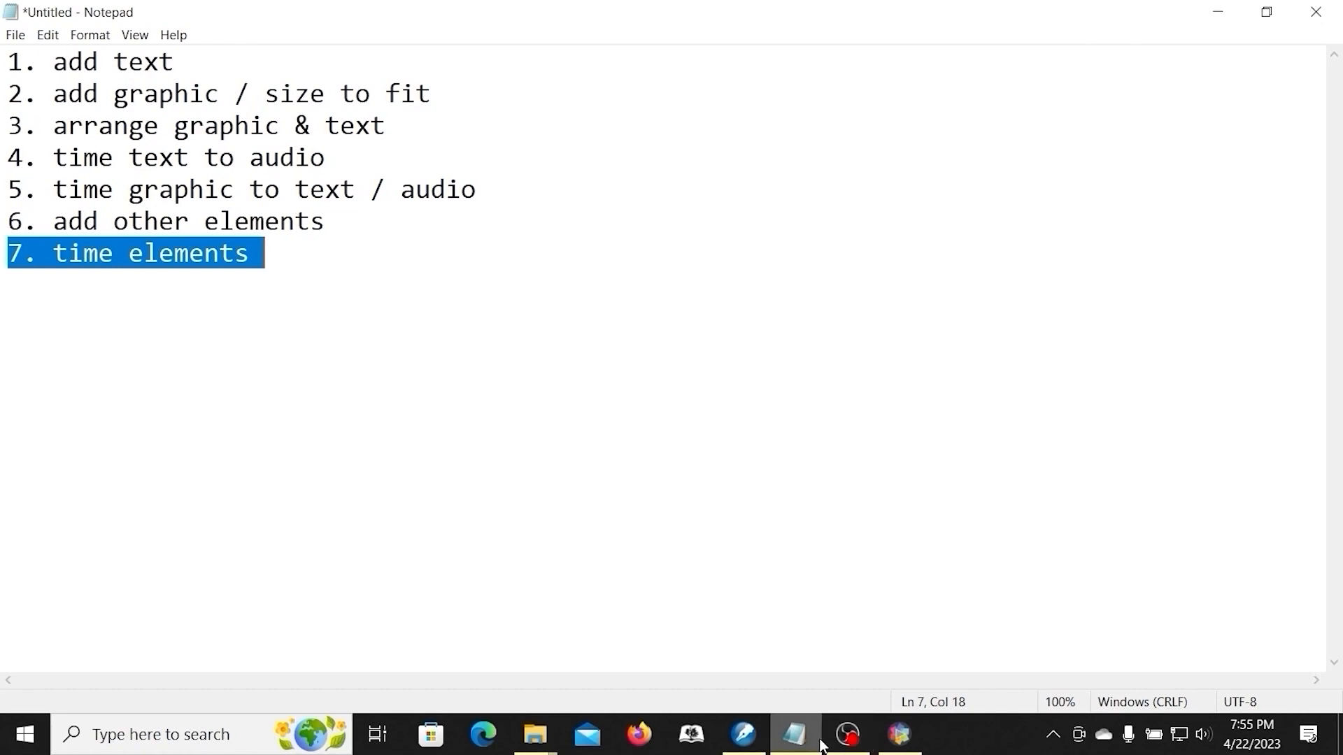
pyautogui.click(904, 736)
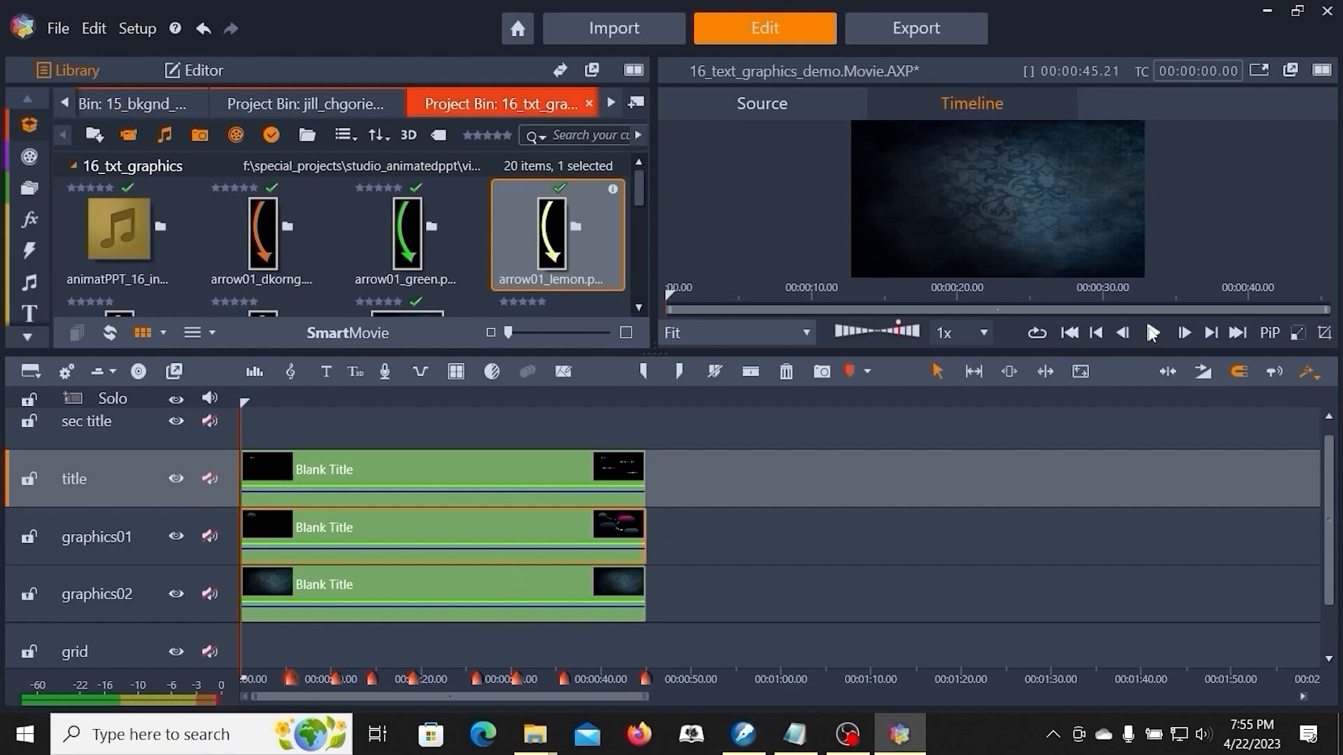
# - Play the timeline briefly, then jump forward along the markers to about 00:00:19.07
pyautogui.click(1153, 335)
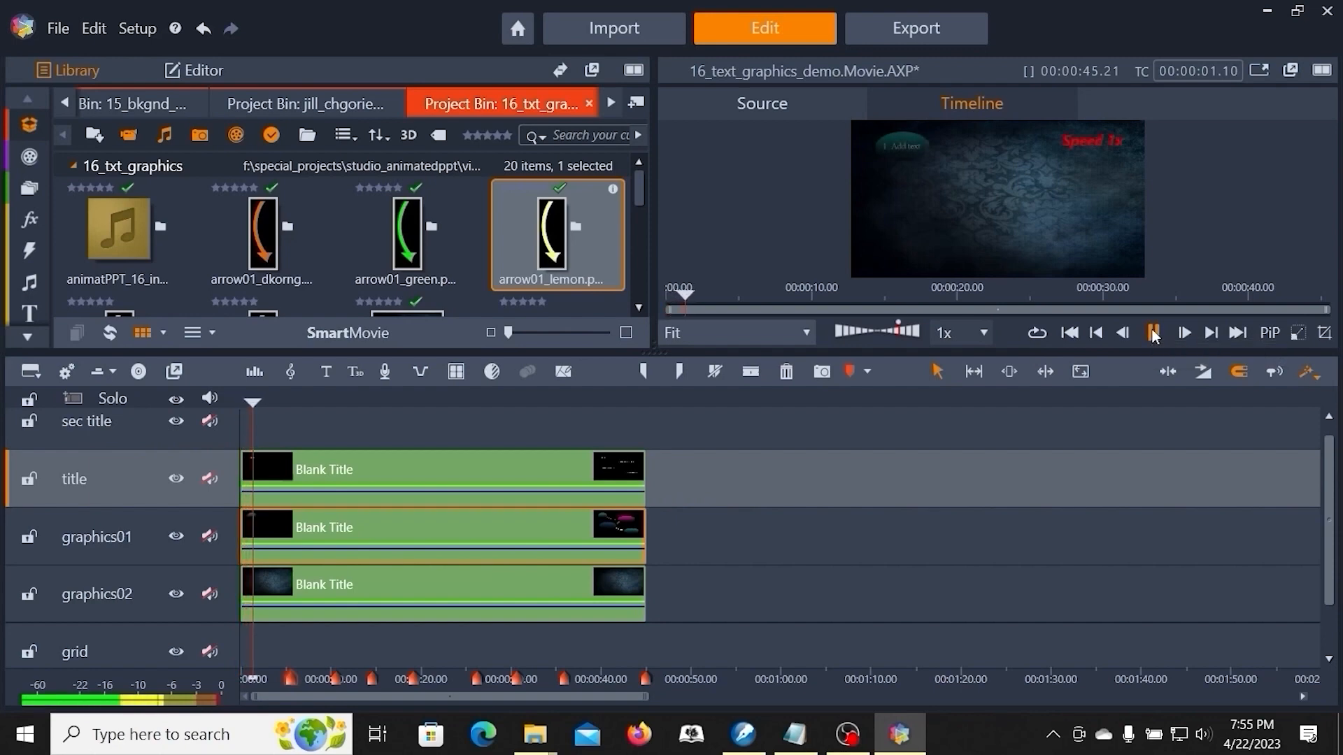
pyautogui.click(1152, 335)
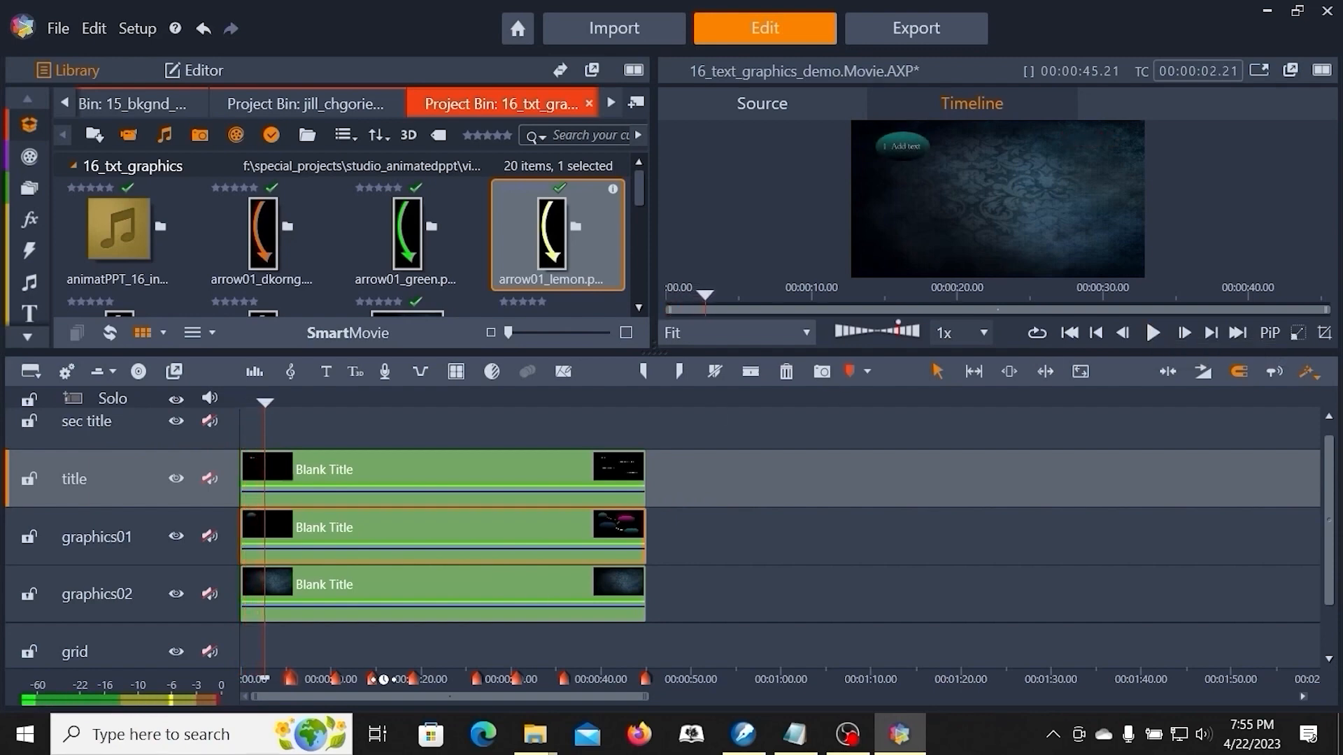
pyautogui.hotkey('ctrl', ']')
pyautogui.hotkey('ctrl', ']')
pyautogui.hotkey('ctrl', ']')
pyautogui.hotkey('ctrl', ']')
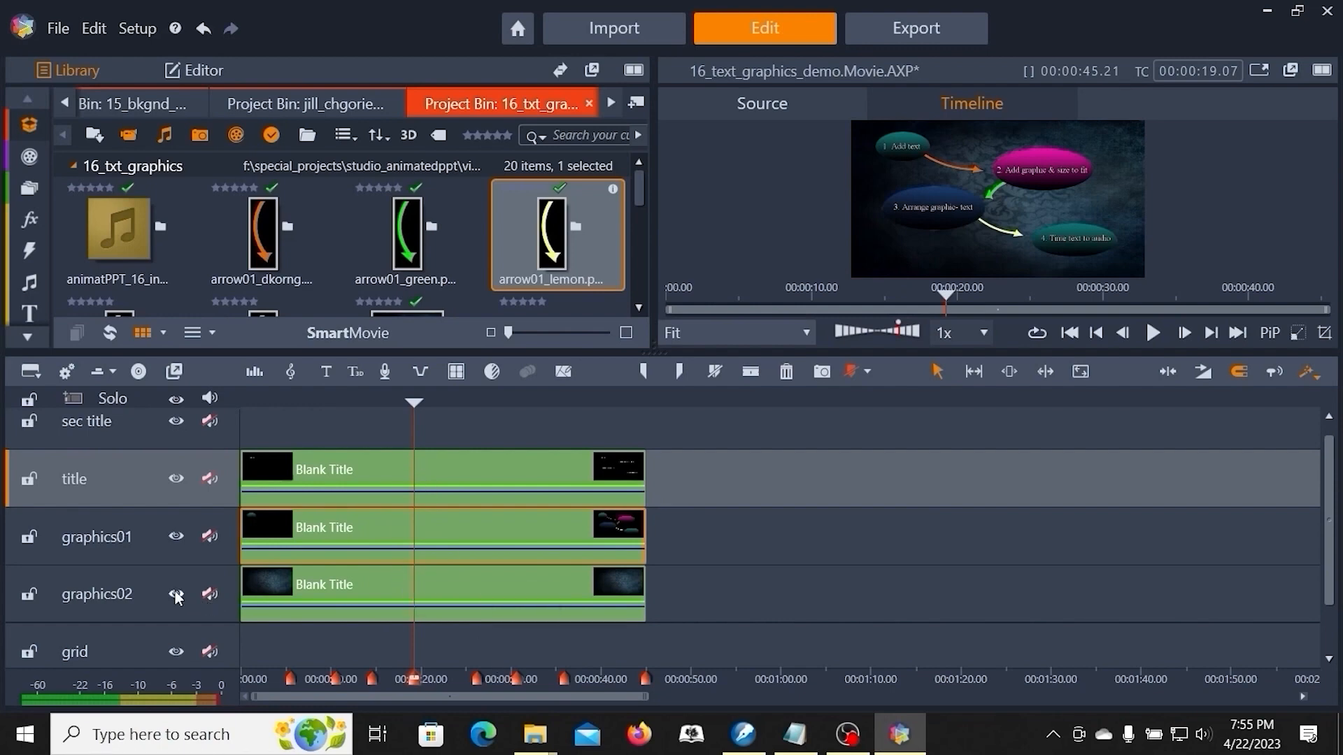
# - Lock the graphics02, grid and audio tracks, then split the graphics01 clip at the playhead
pyautogui.click(28, 595)
pyautogui.click(29, 651)
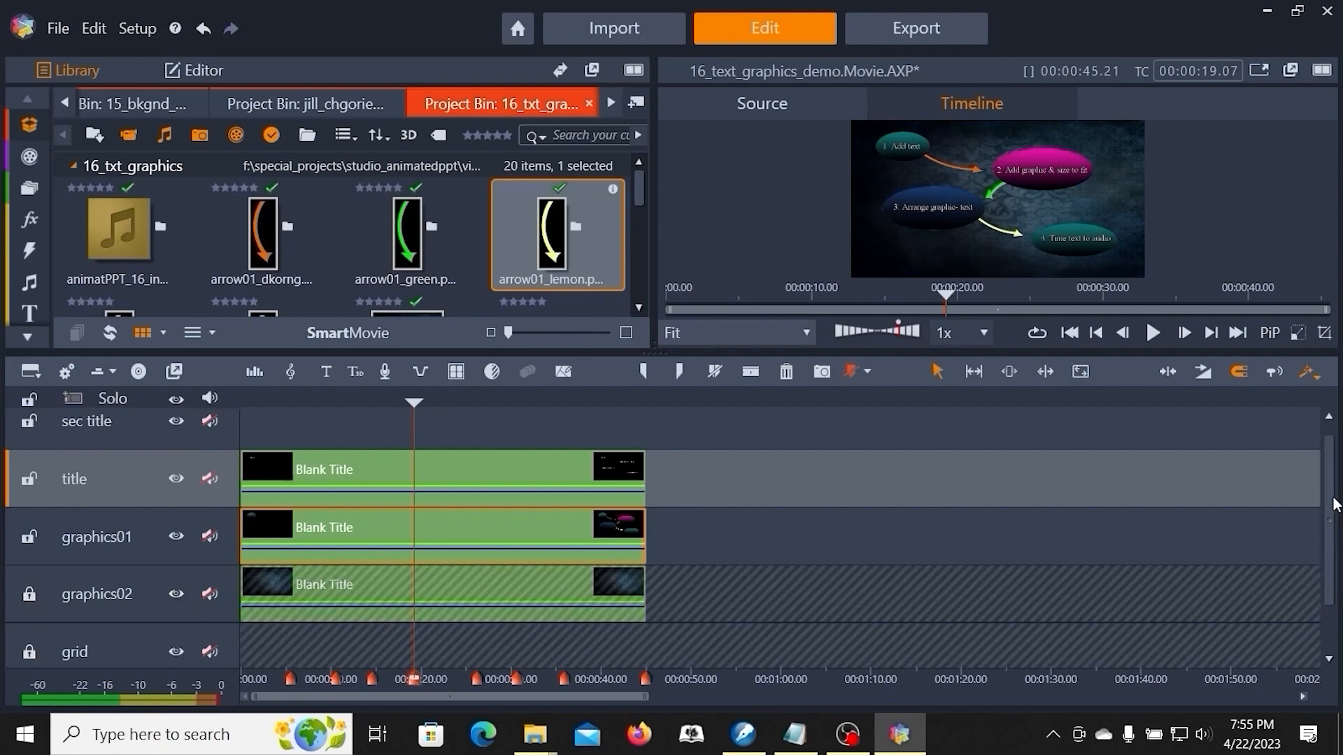
pyautogui.moveTo(1329, 504); pyautogui.dragTo(1329, 548)
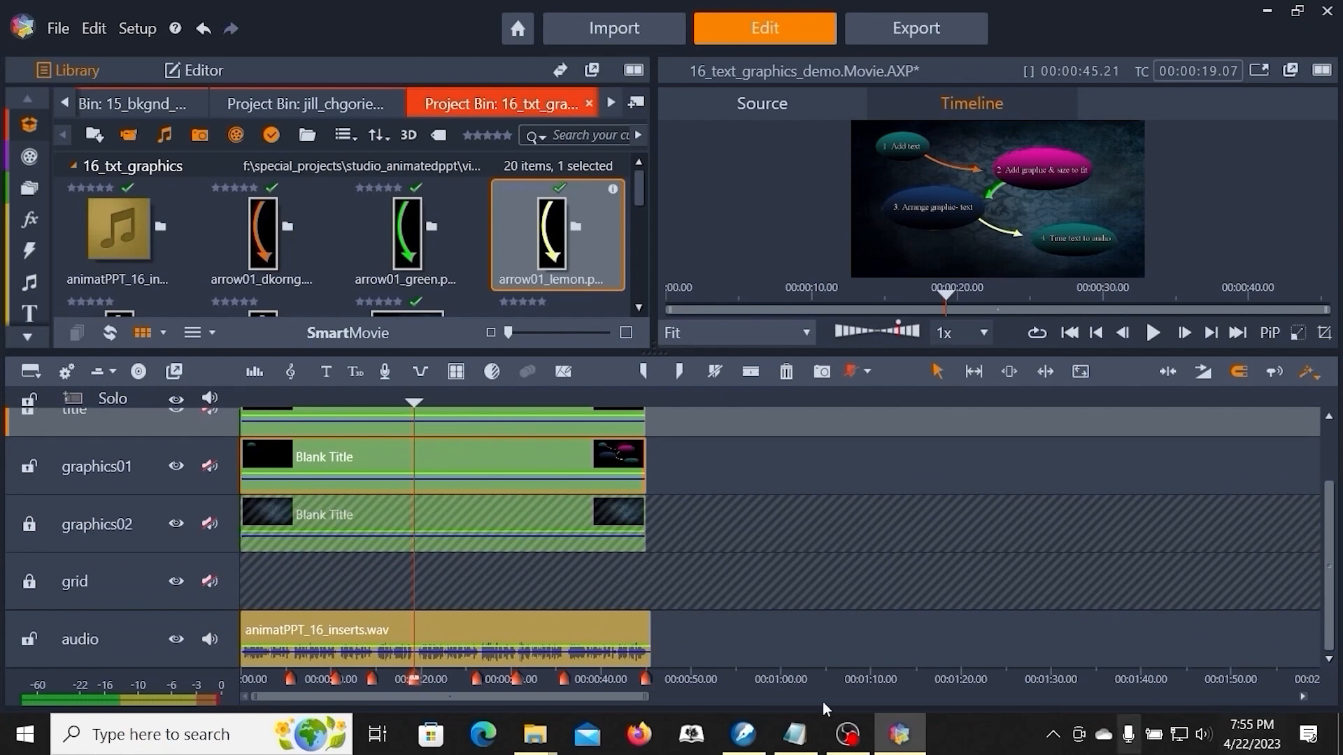
pyautogui.click(29, 641)
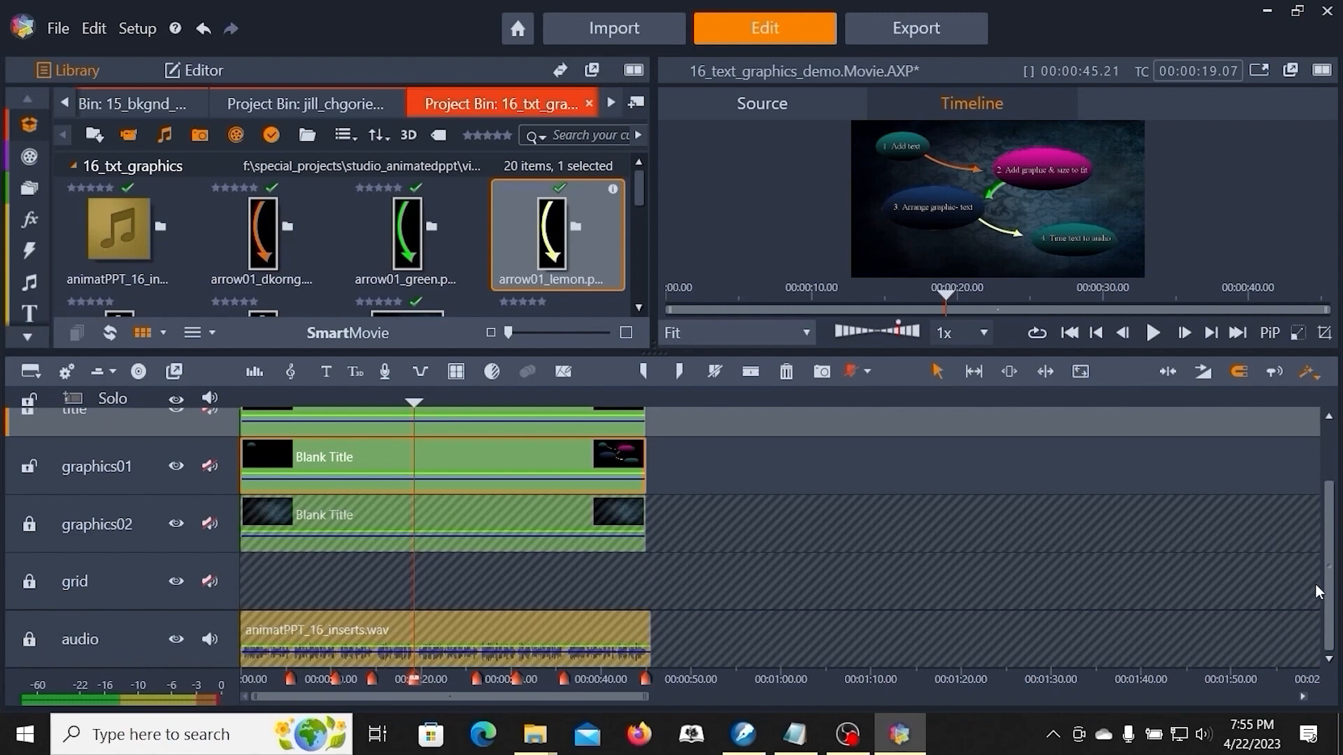
pyautogui.scroll(2, 1329, 591)
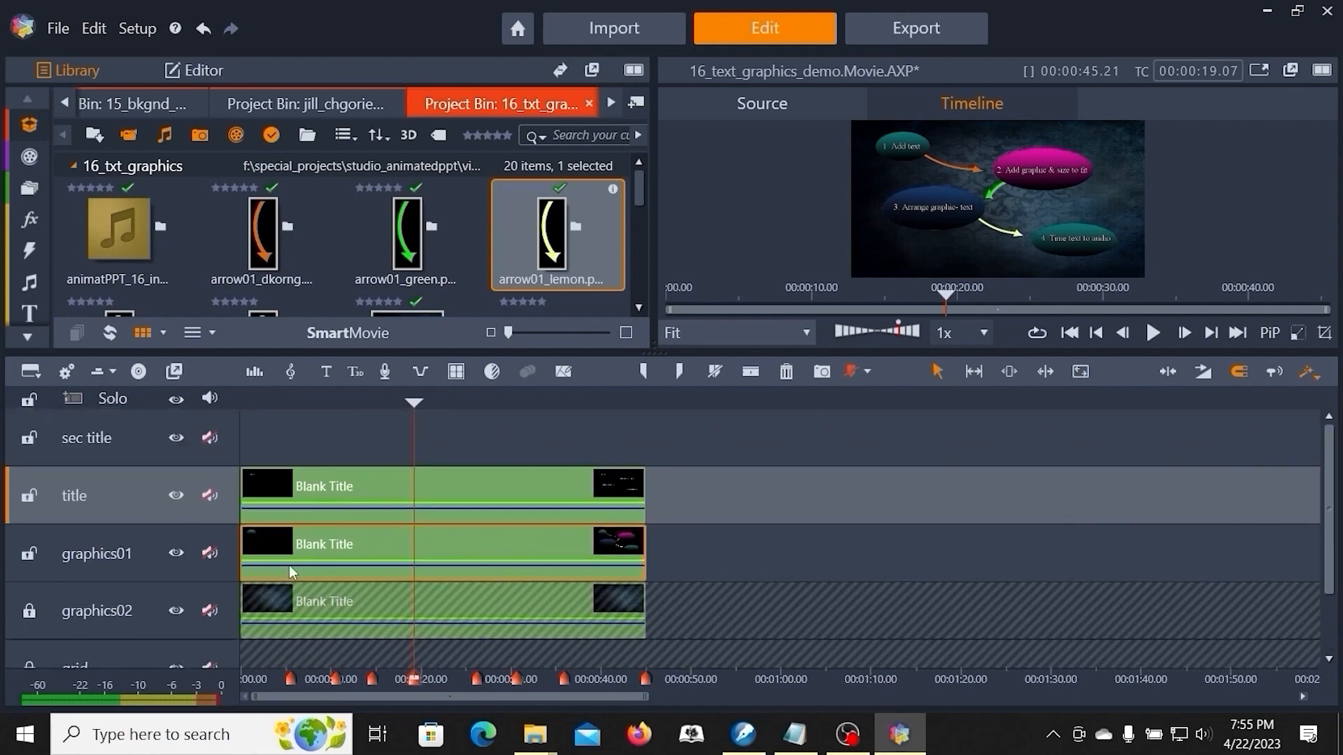
pyautogui.click(750, 373)
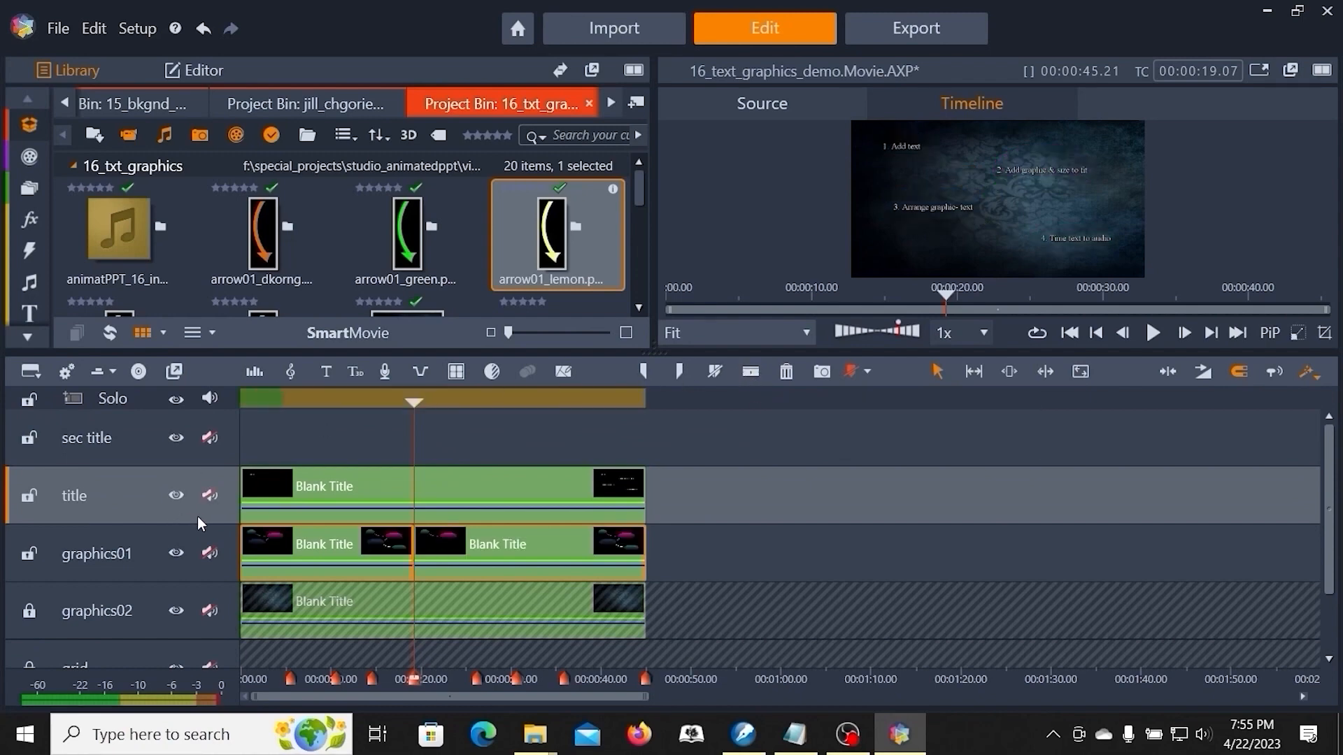
# - Open the clip on the title track in the Title Editor
pyautogui.rightClick(484, 475)
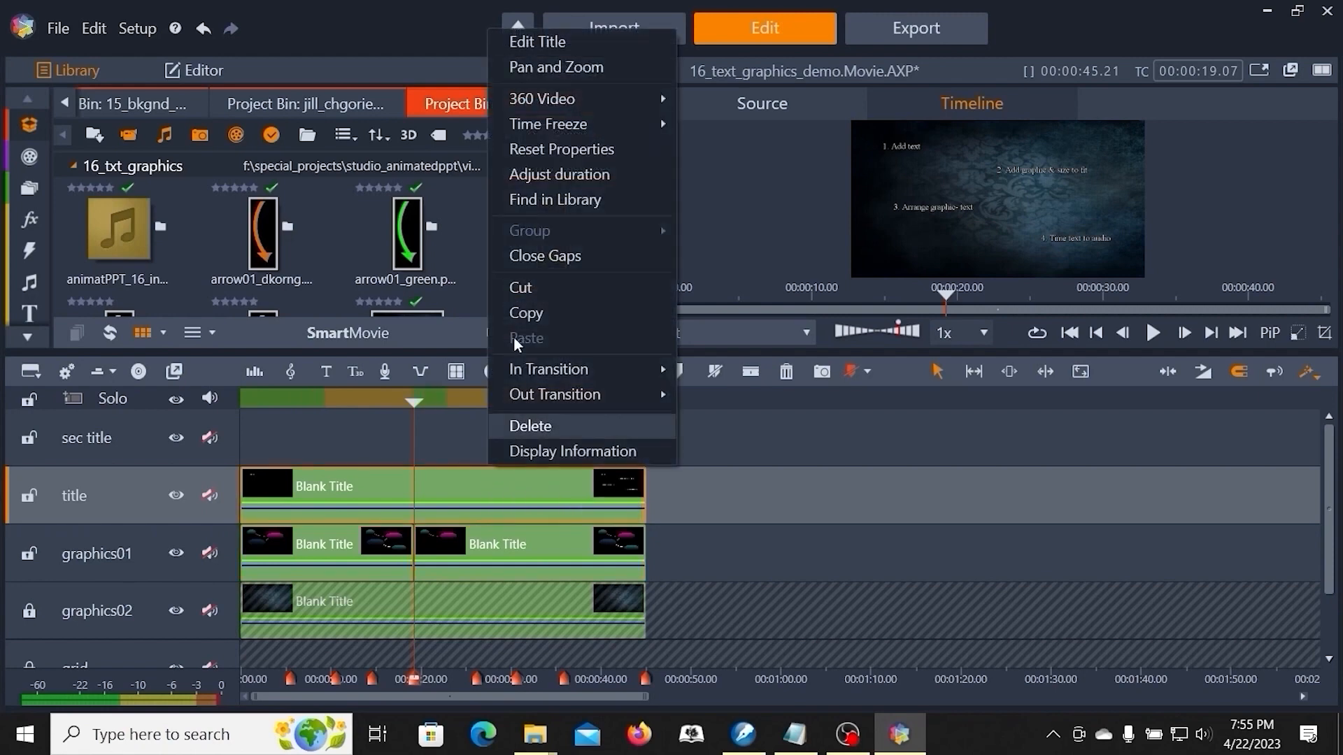
pyautogui.click(802, 510)
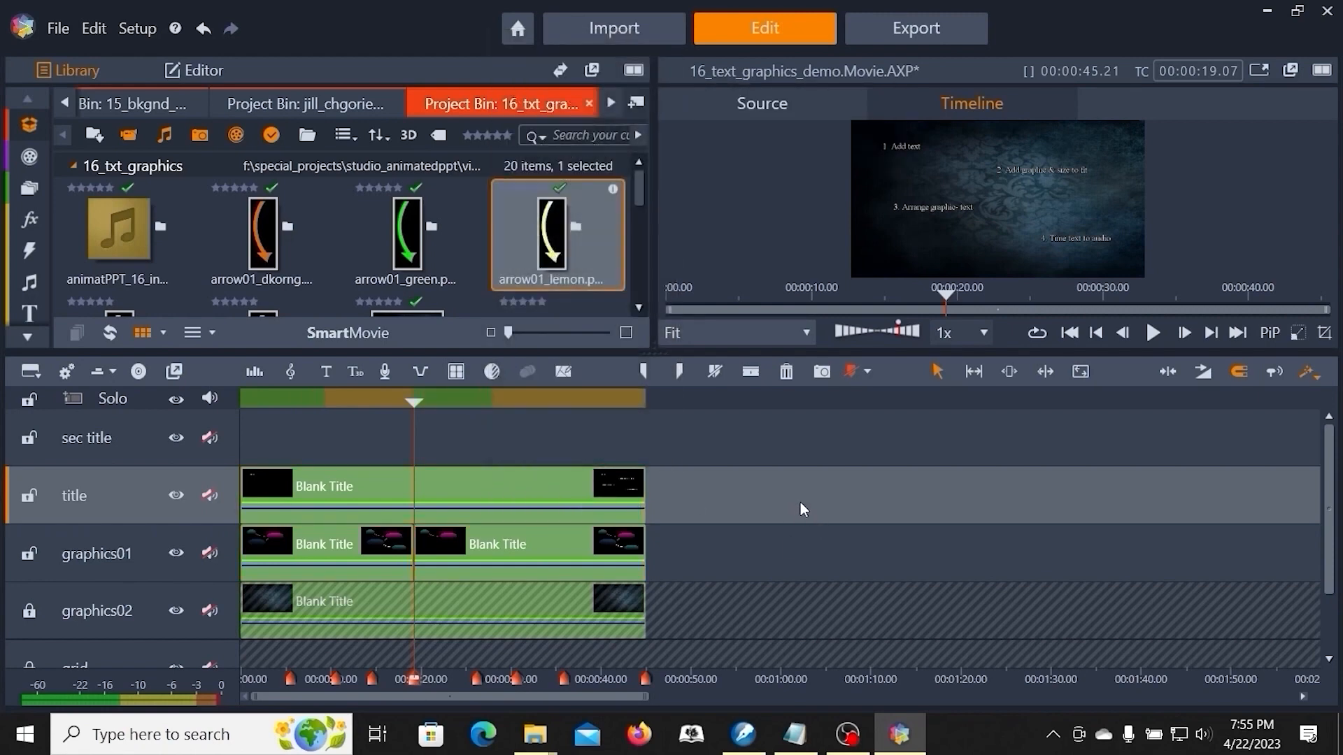
pyautogui.rightClick(485, 495)
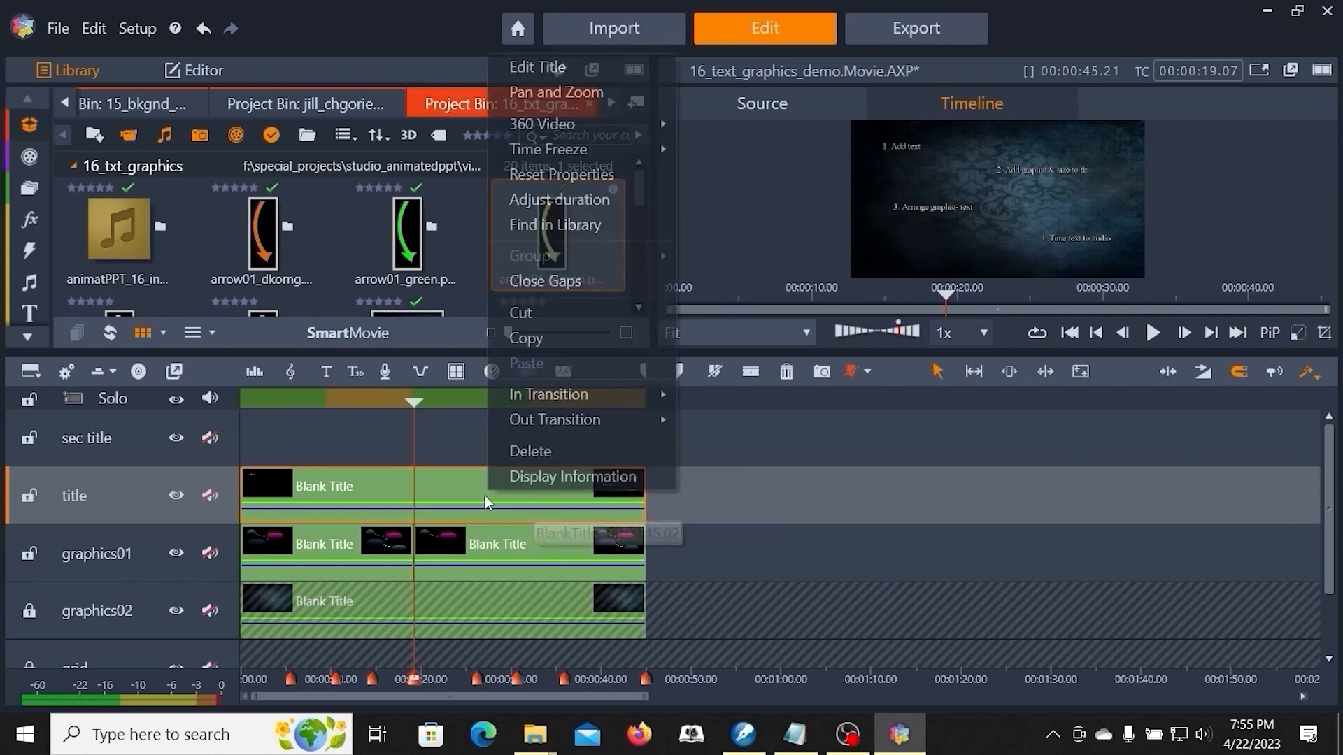
pyautogui.click(550, 68)
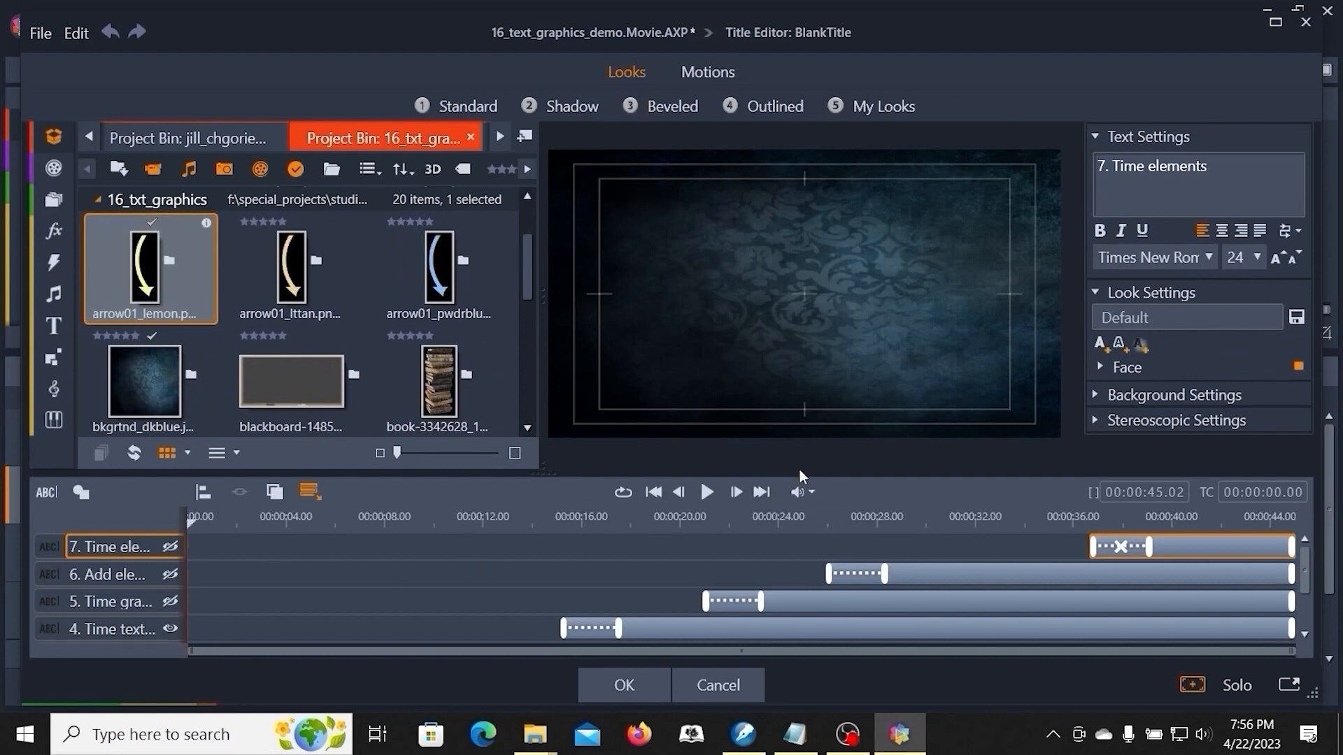
# - Hide text layers 1 to 4 and make layers 5, 6 and 7 visible
pyautogui.moveTo(801, 475); pyautogui.dragTo(796, 327)
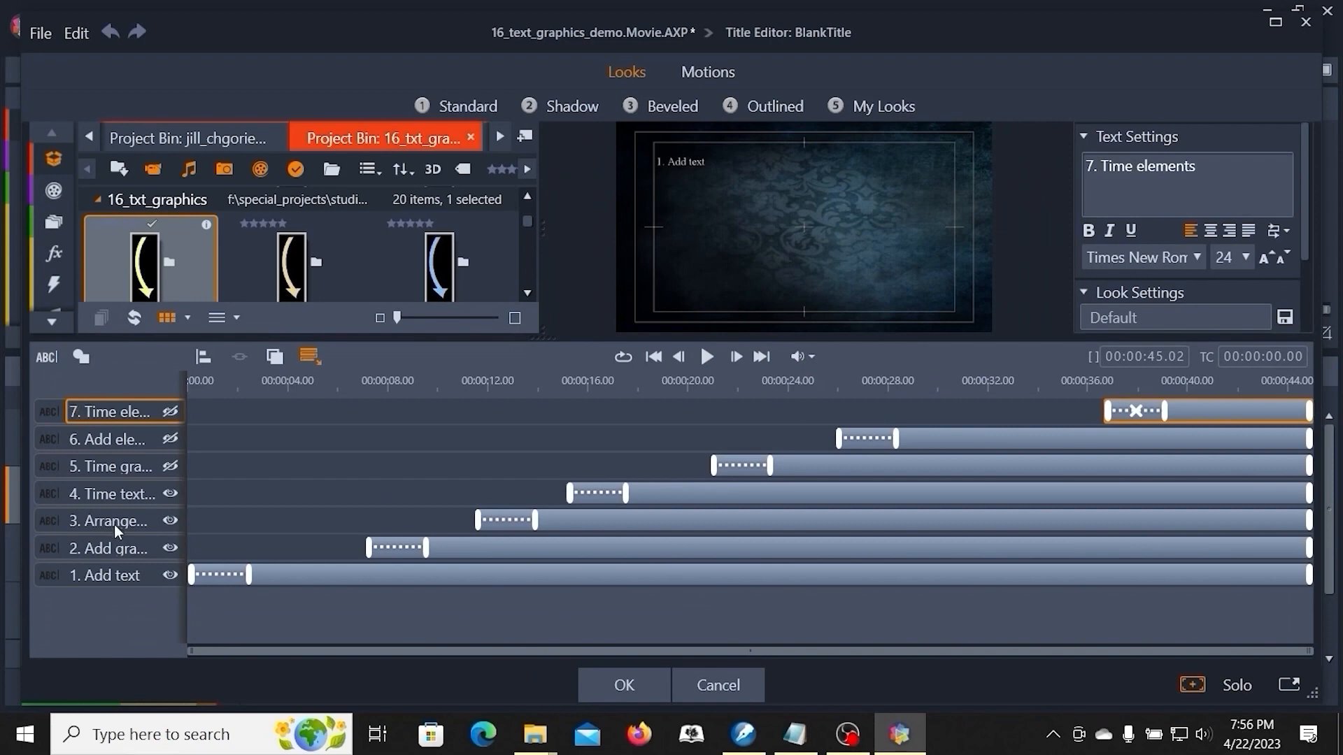
pyautogui.click(170, 575)
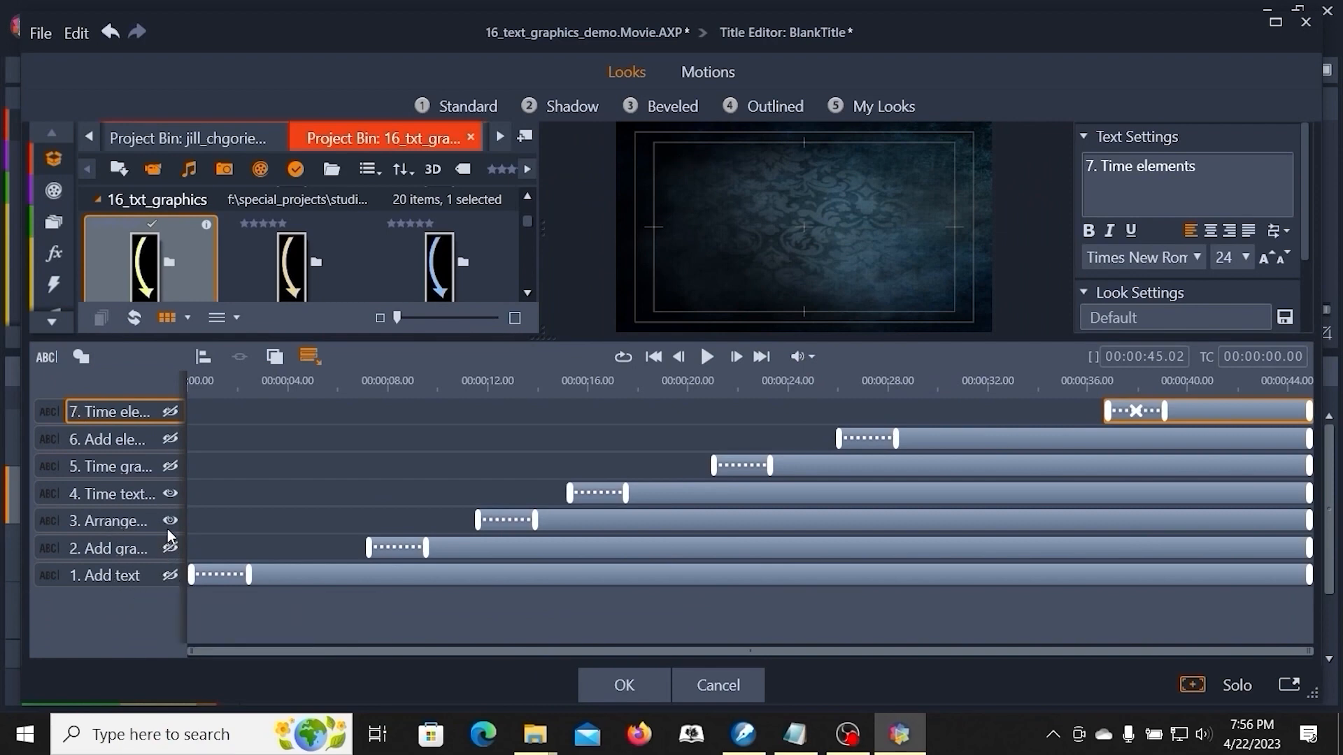
pyautogui.click(170, 467)
pyautogui.click(170, 438)
pyautogui.click(170, 411)
# - Move the start of layers 5, 6 and 7 to the beginning of the title timeline
pyautogui.click(1143, 381)
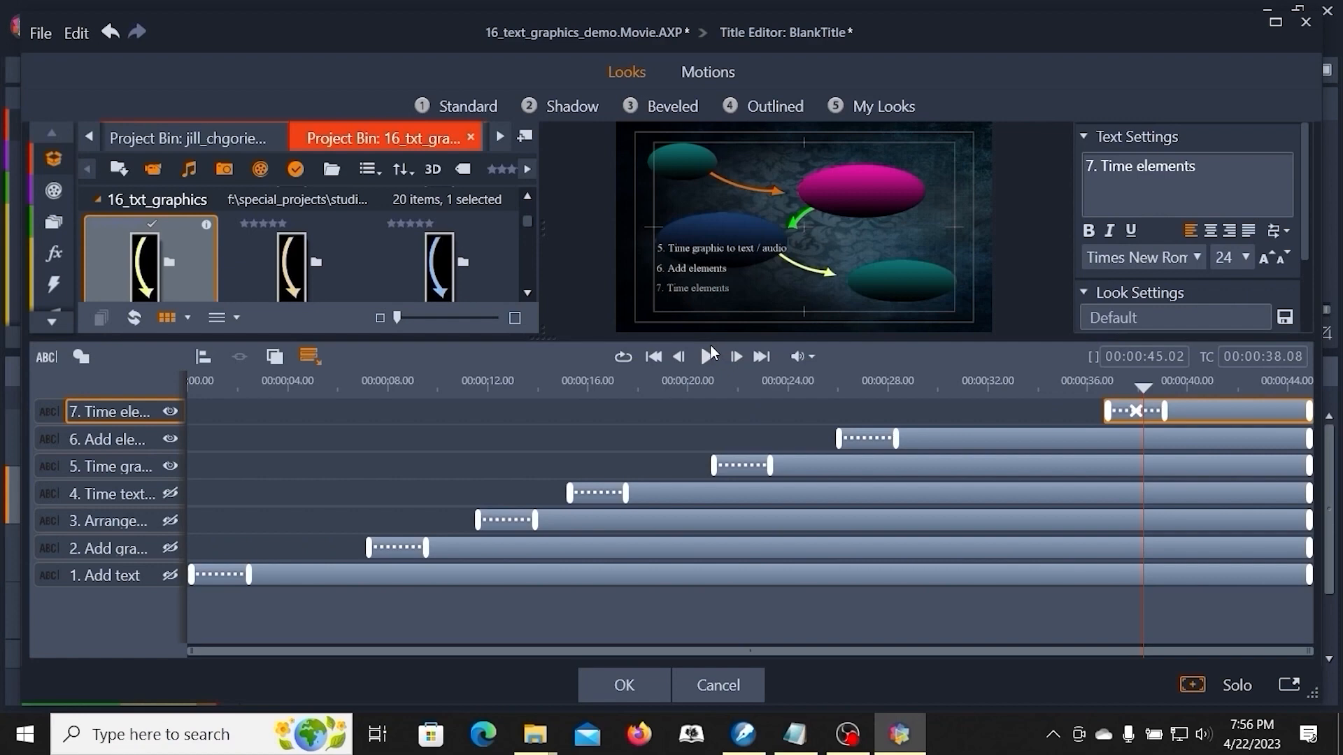
pyautogui.click(724, 385)
pyautogui.moveTo(726, 386); pyautogui.dragTo(691, 381)
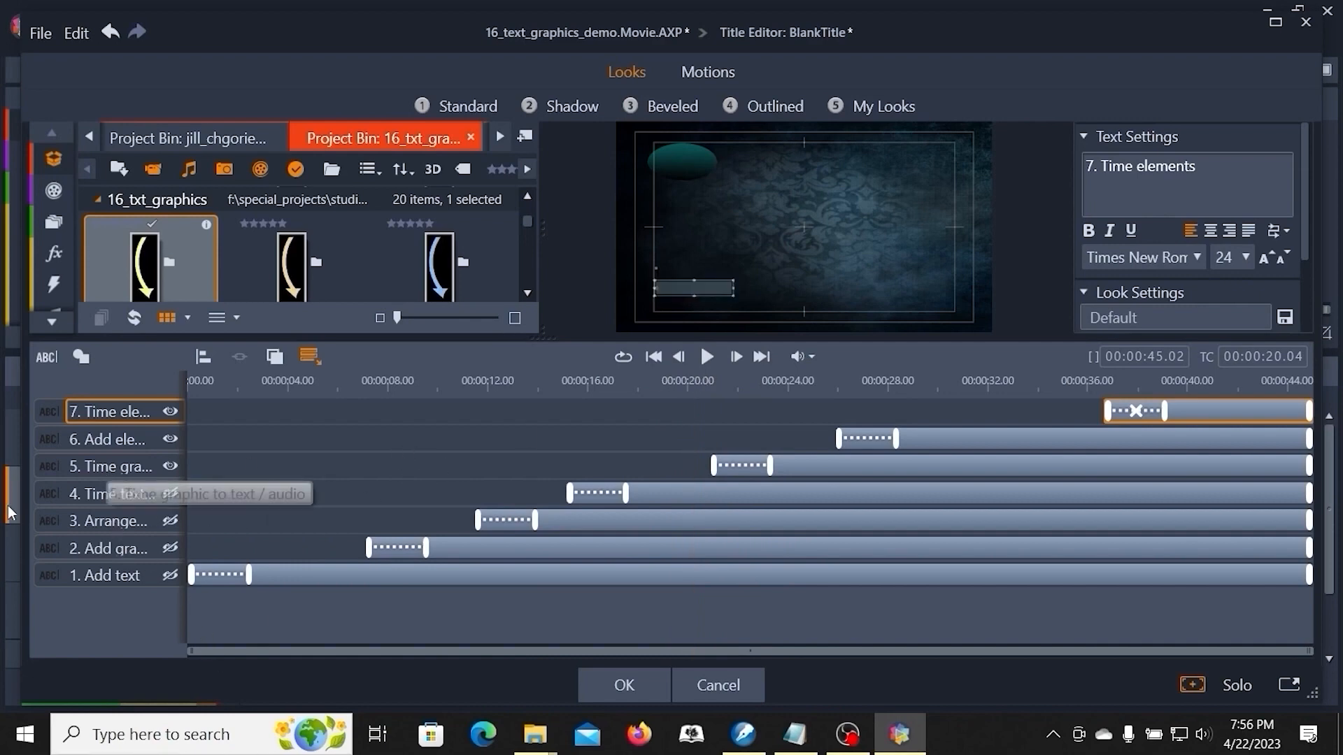
pyautogui.click(86, 466)
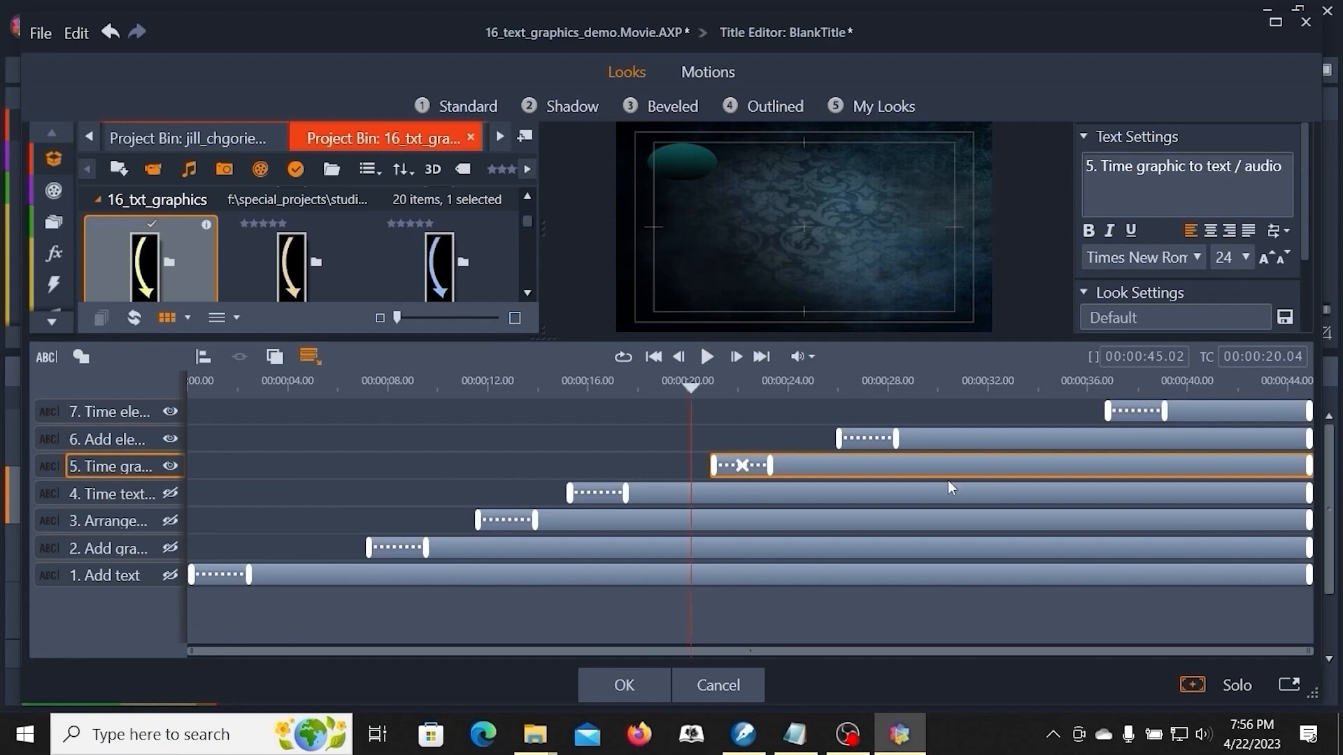
pyautogui.moveTo(714, 463); pyautogui.dragTo(130, 505)
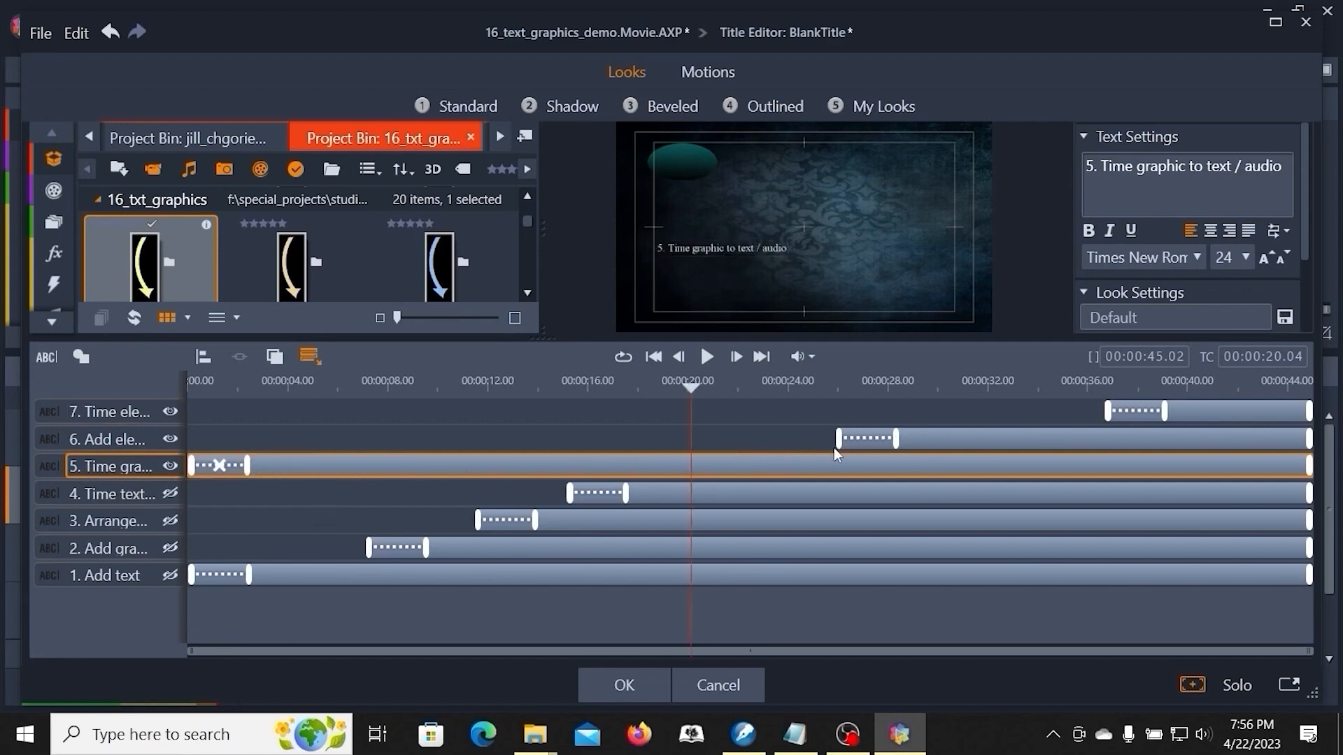
pyautogui.moveTo(840, 438); pyautogui.dragTo(192, 439)
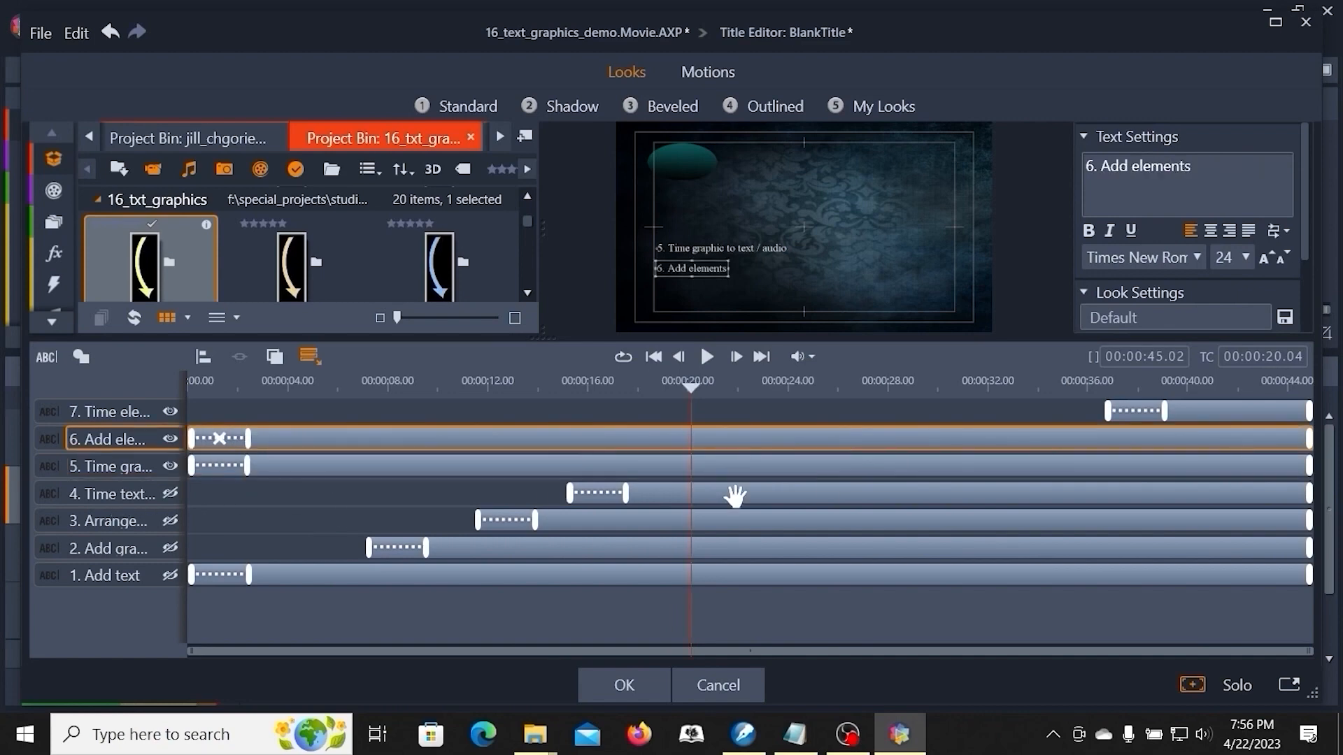
pyautogui.moveTo(1113, 409); pyautogui.dragTo(192, 410)
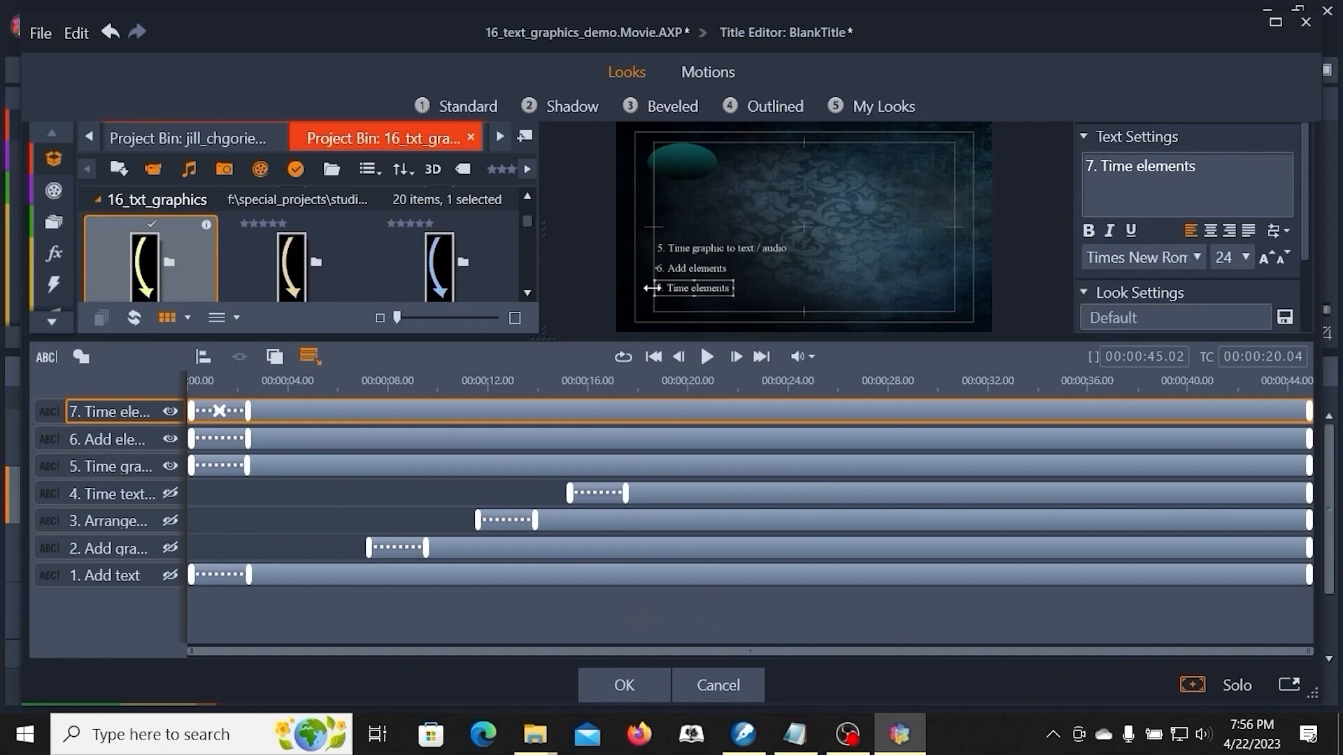
# - Move the '5. Time graphic to text / audio' text up to the top-left over the teal oval
pyautogui.moveTo(814, 340); pyautogui.dragTo(767, 536)
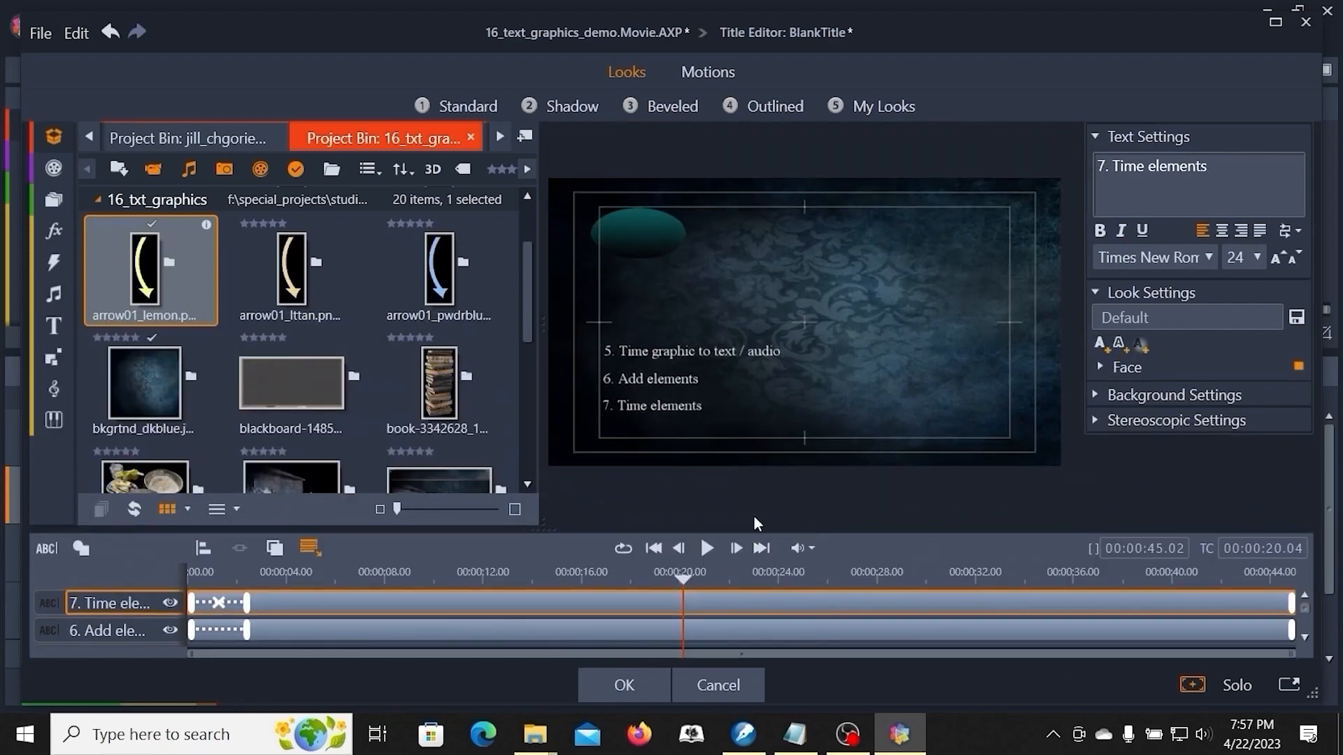
pyautogui.click(650, 352)
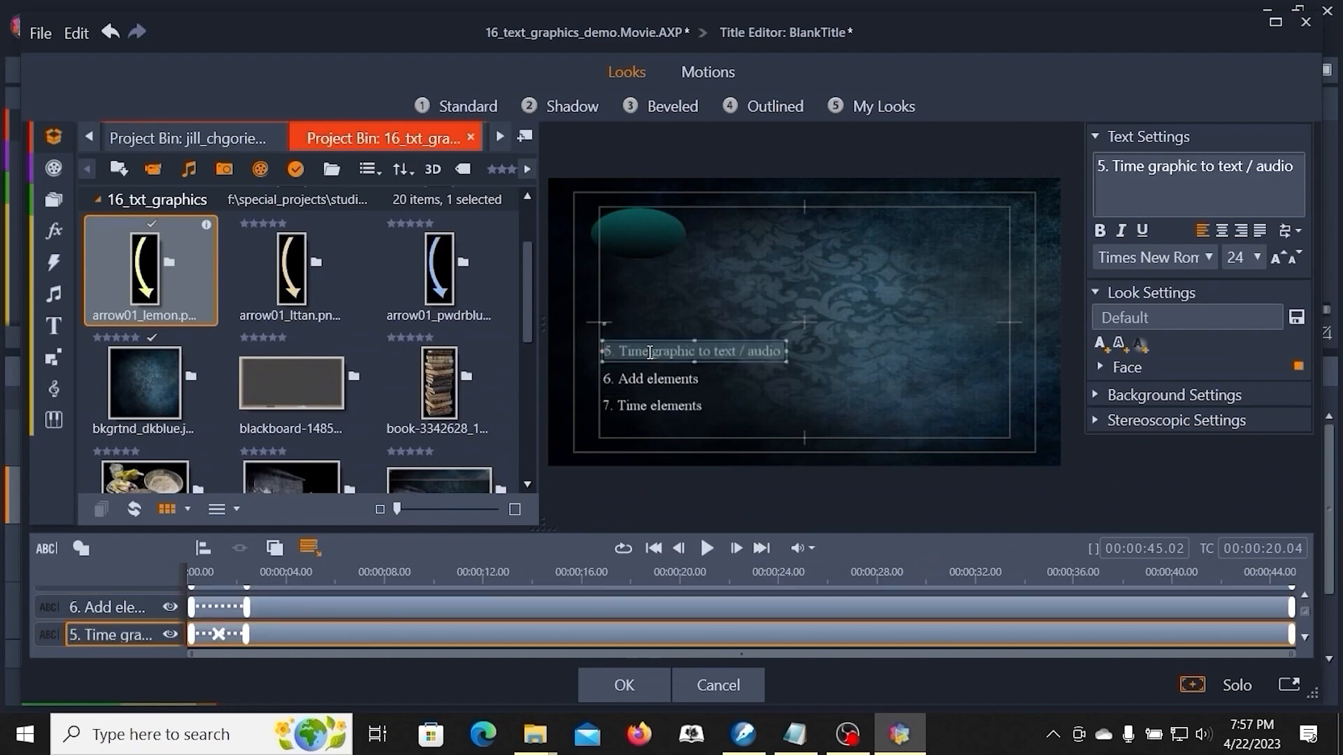
pyautogui.moveTo(641, 360); pyautogui.dragTo(645, 242)
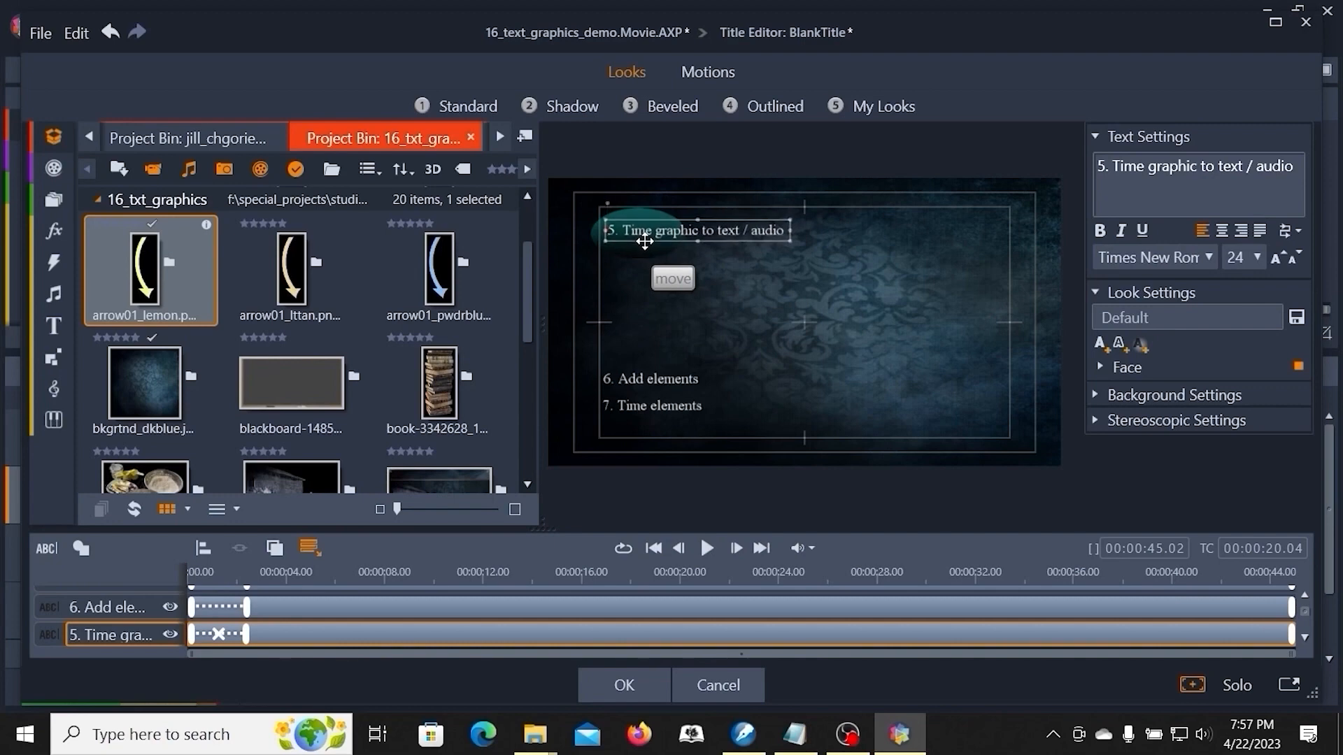
pyautogui.moveTo(645, 242); pyautogui.dragTo(647, 241)
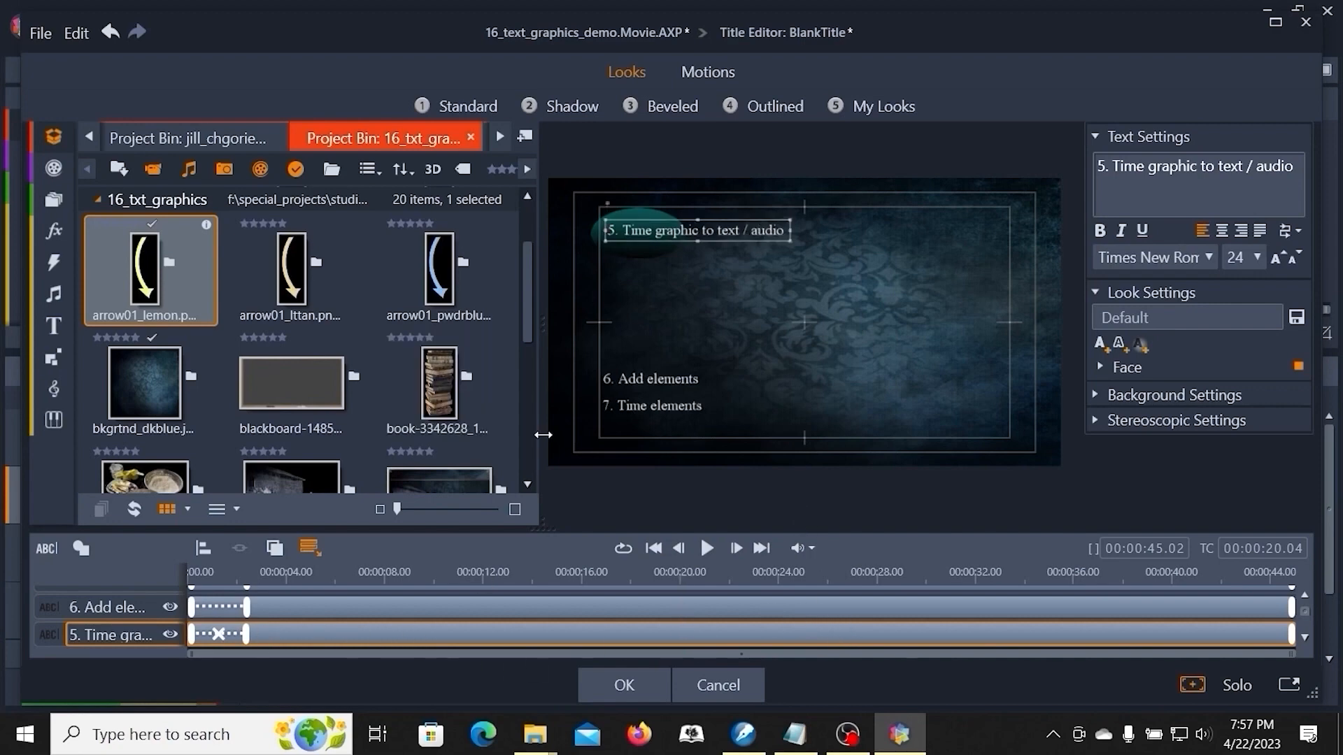
# - Move the '6. Add elements' text to the right side of the frame
pyautogui.click(652, 380)
pyautogui.moveTo(634, 389); pyautogui.dragTo(923, 297)
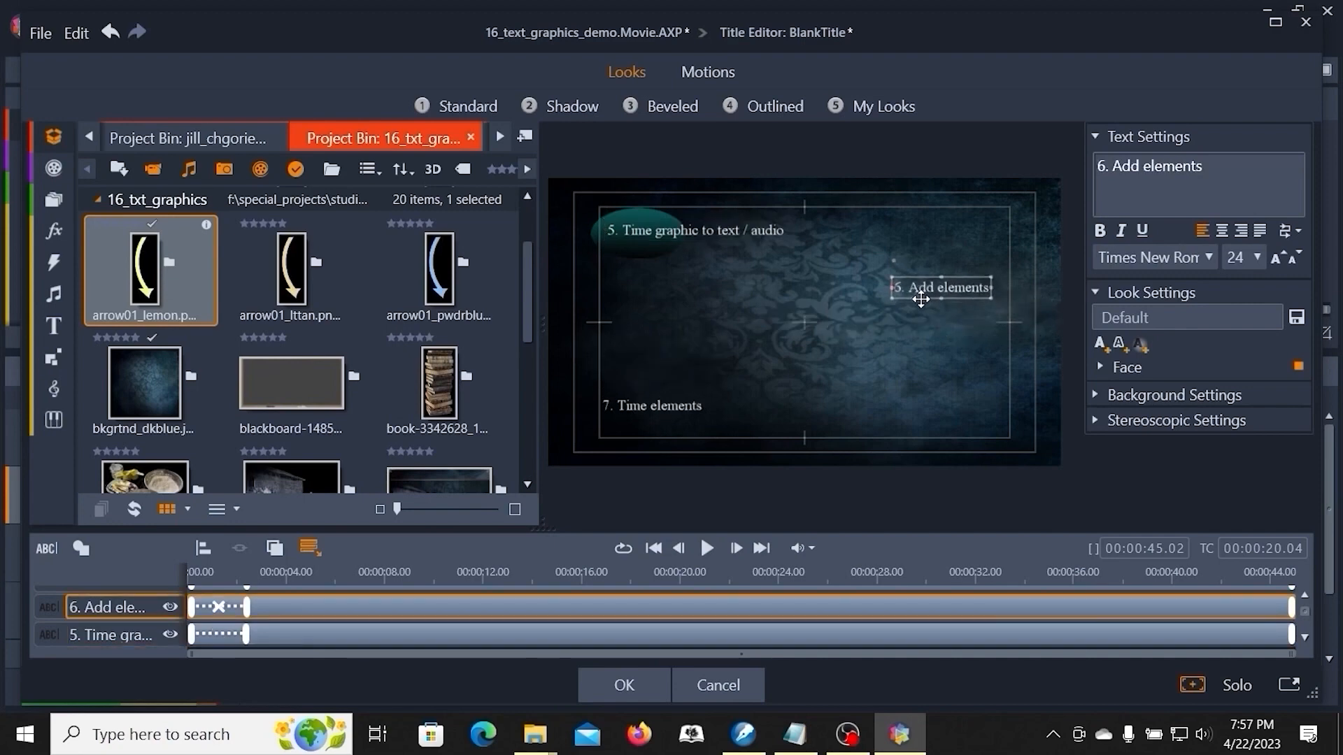
# - Move the '7. Time elements' text up to the left middle and confirm the title edits
pyautogui.click(648, 414)
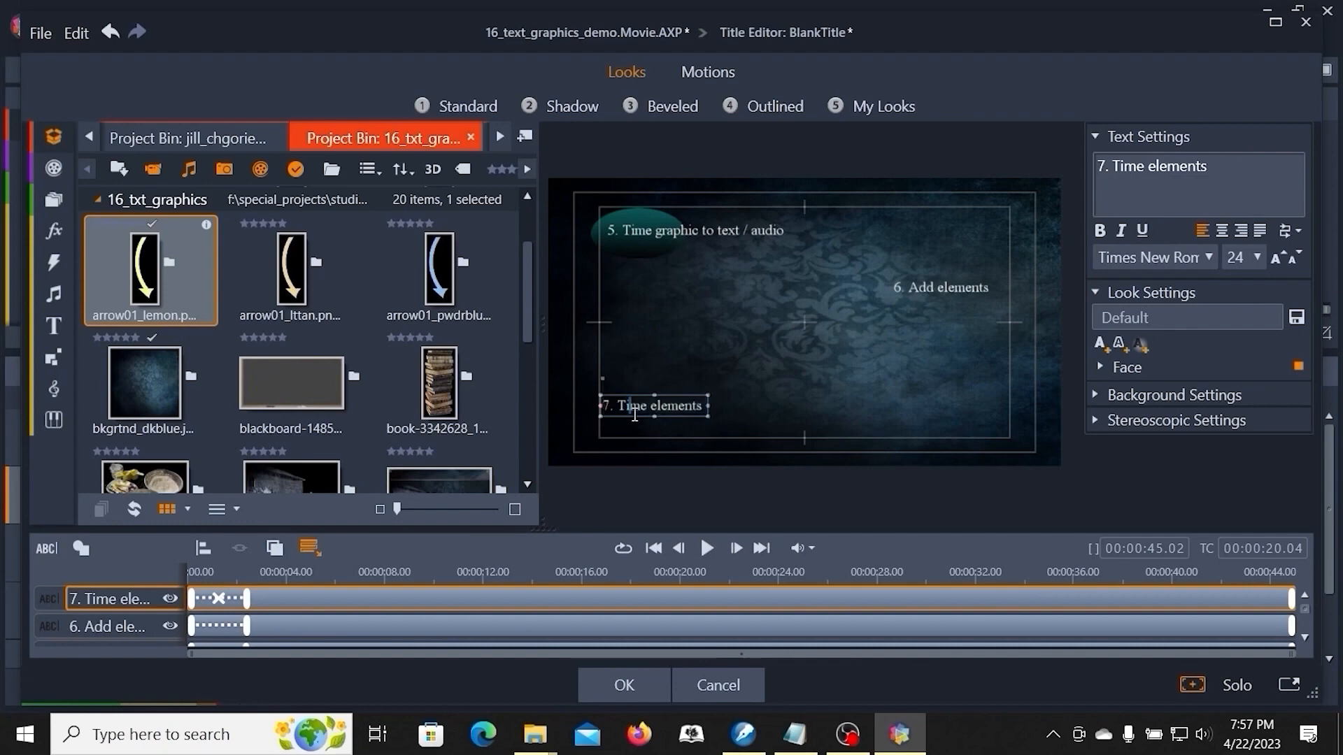
pyautogui.moveTo(631, 415); pyautogui.dragTo(664, 366)
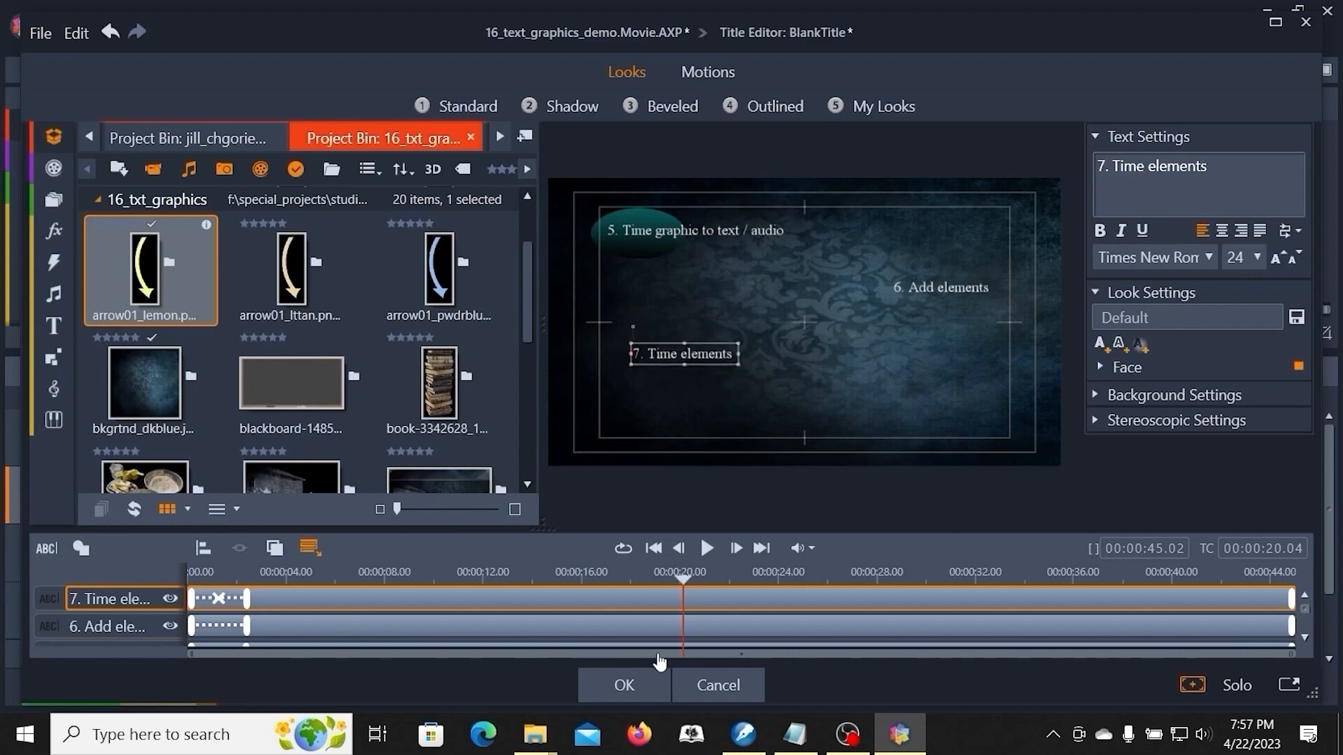
pyautogui.click(636, 685)
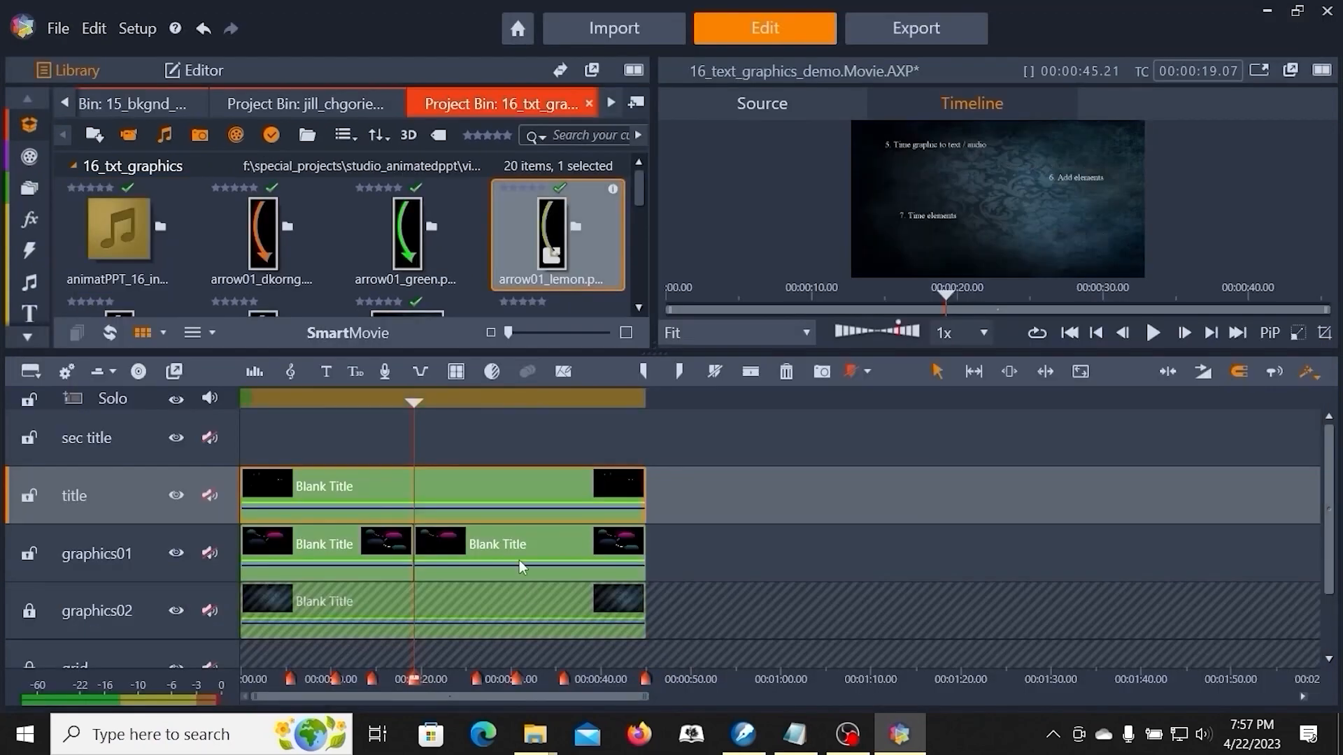
# - Open the second graphics clip in the Title Editor and move the lower teal, blue and pink oval layers to the timeline start
pyautogui.rightClick(526, 543)
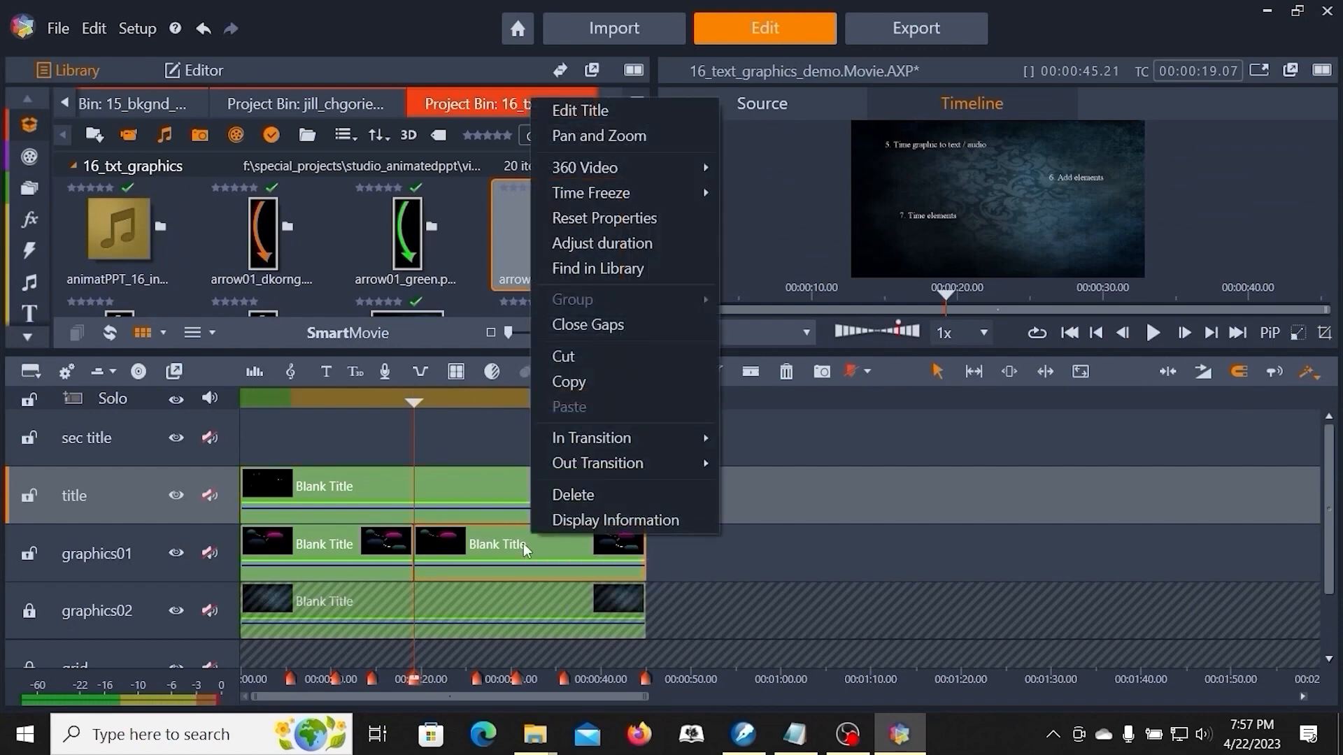
pyautogui.click(598, 112)
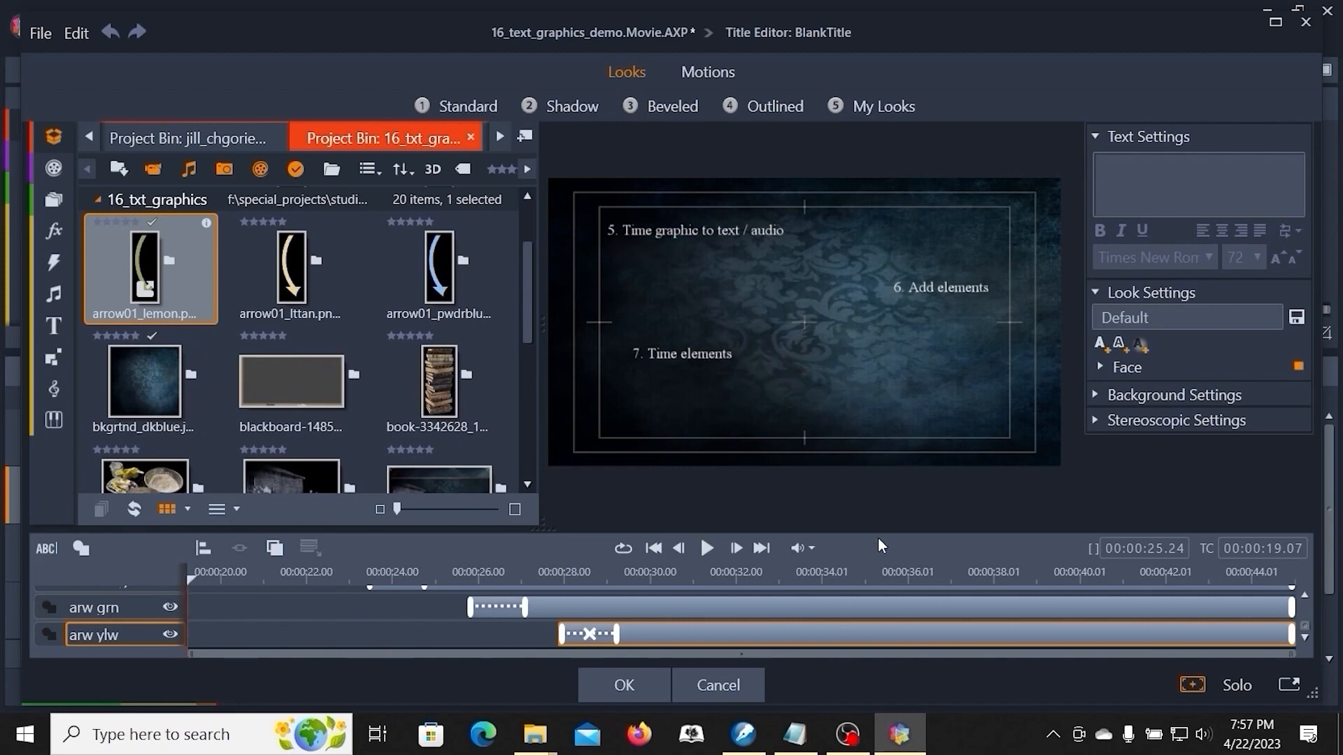
pyautogui.moveTo(879, 535); pyautogui.dragTo(891, 366)
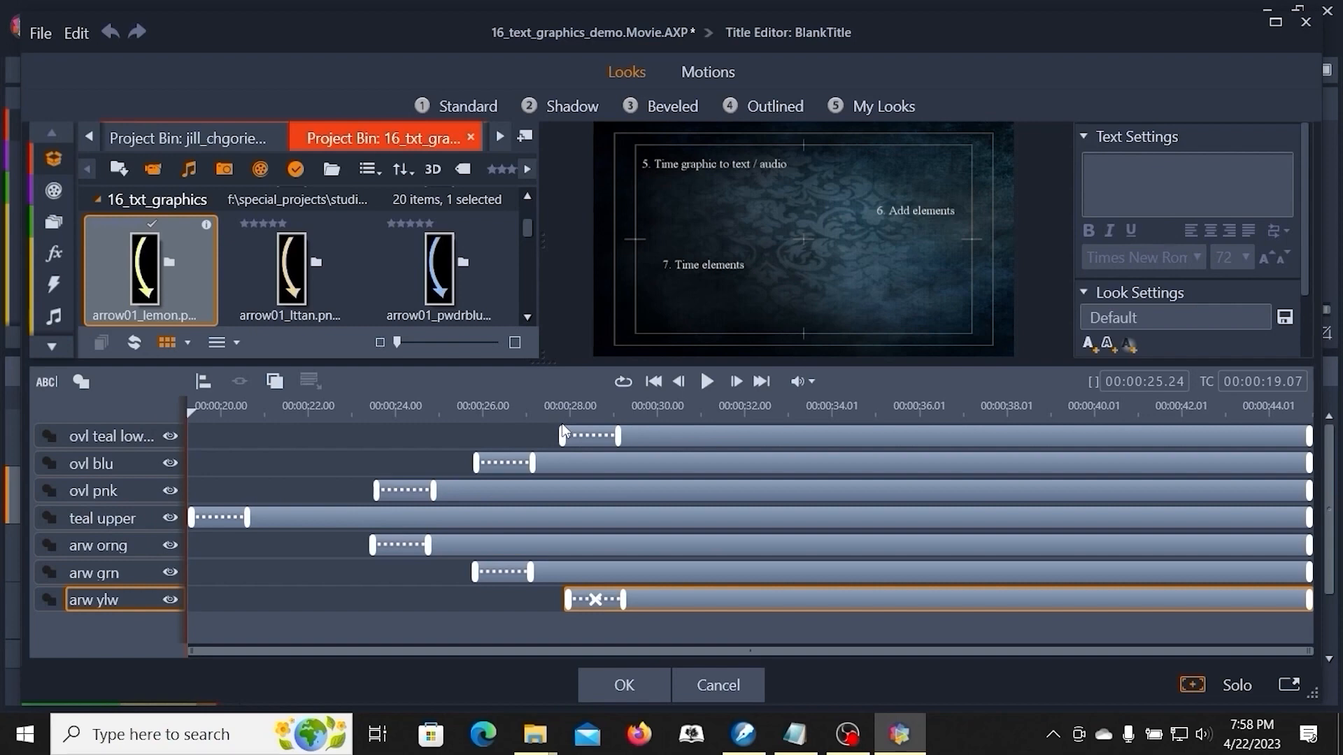
pyautogui.moveTo(566, 435); pyautogui.dragTo(140, 461)
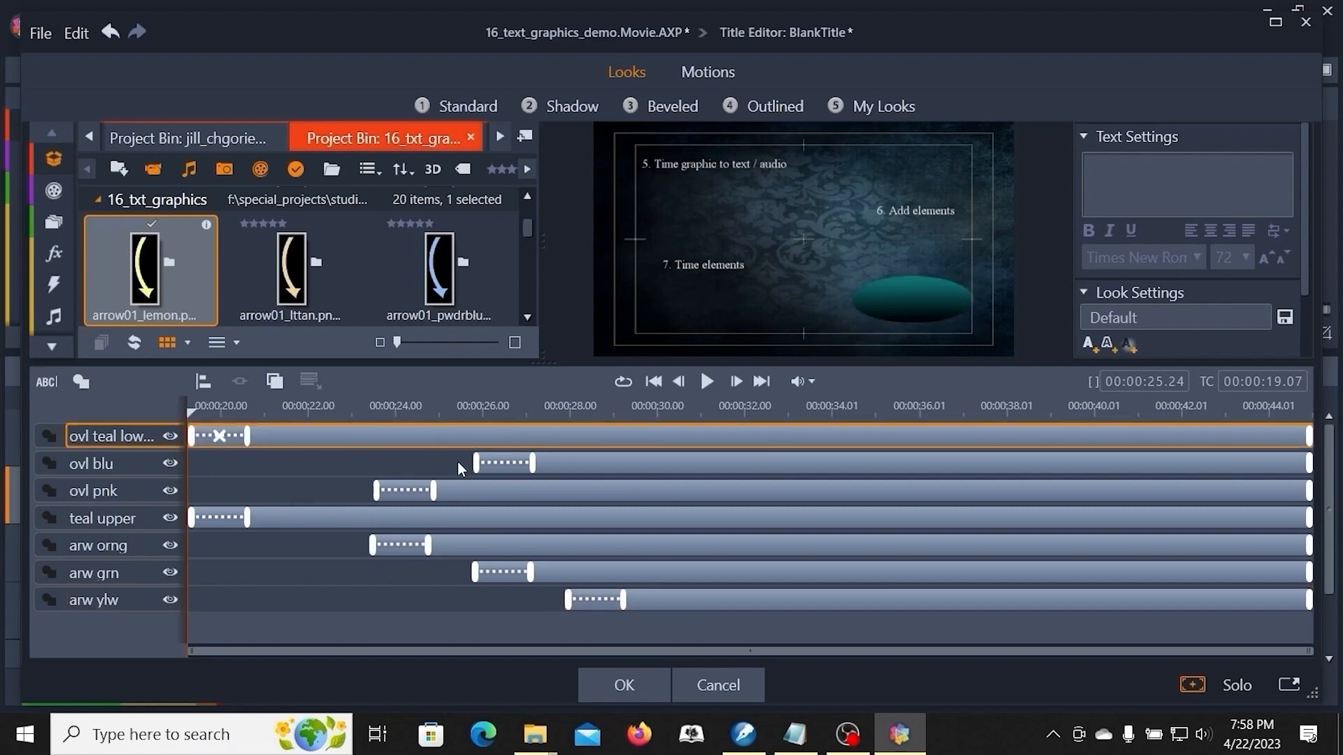
pyautogui.moveTo(476, 464); pyautogui.dragTo(161, 463)
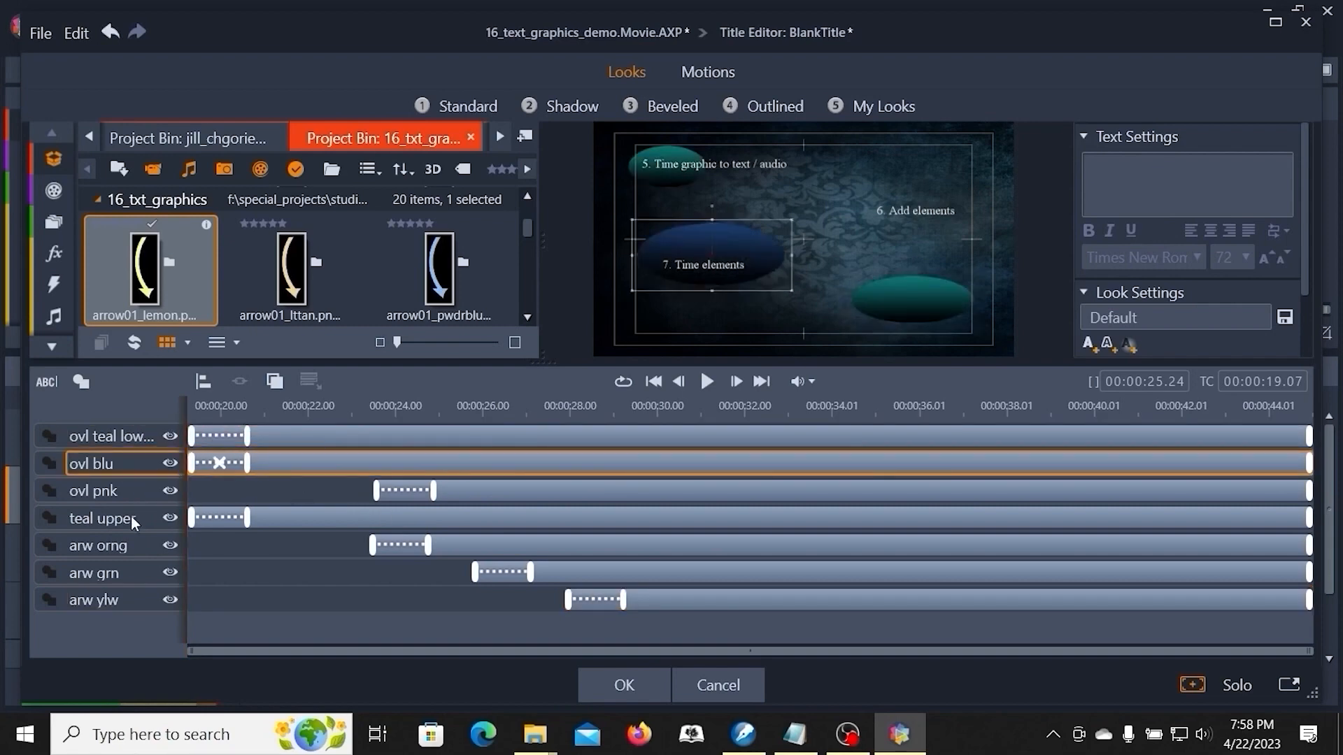
pyautogui.moveTo(378, 490); pyautogui.dragTo(191, 491)
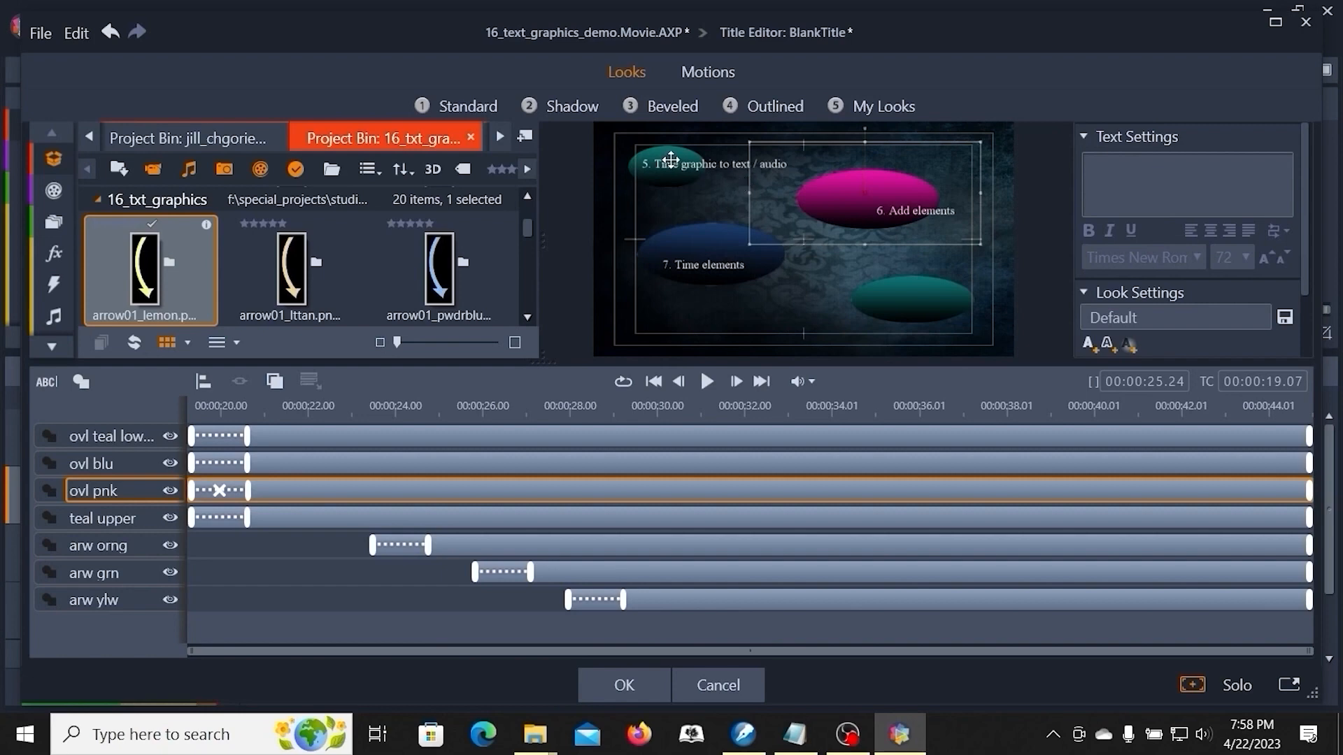
# - Widen the upper teal oval to sit behind the '5. Time graphic to text / audio' text
pyautogui.click(671, 160)
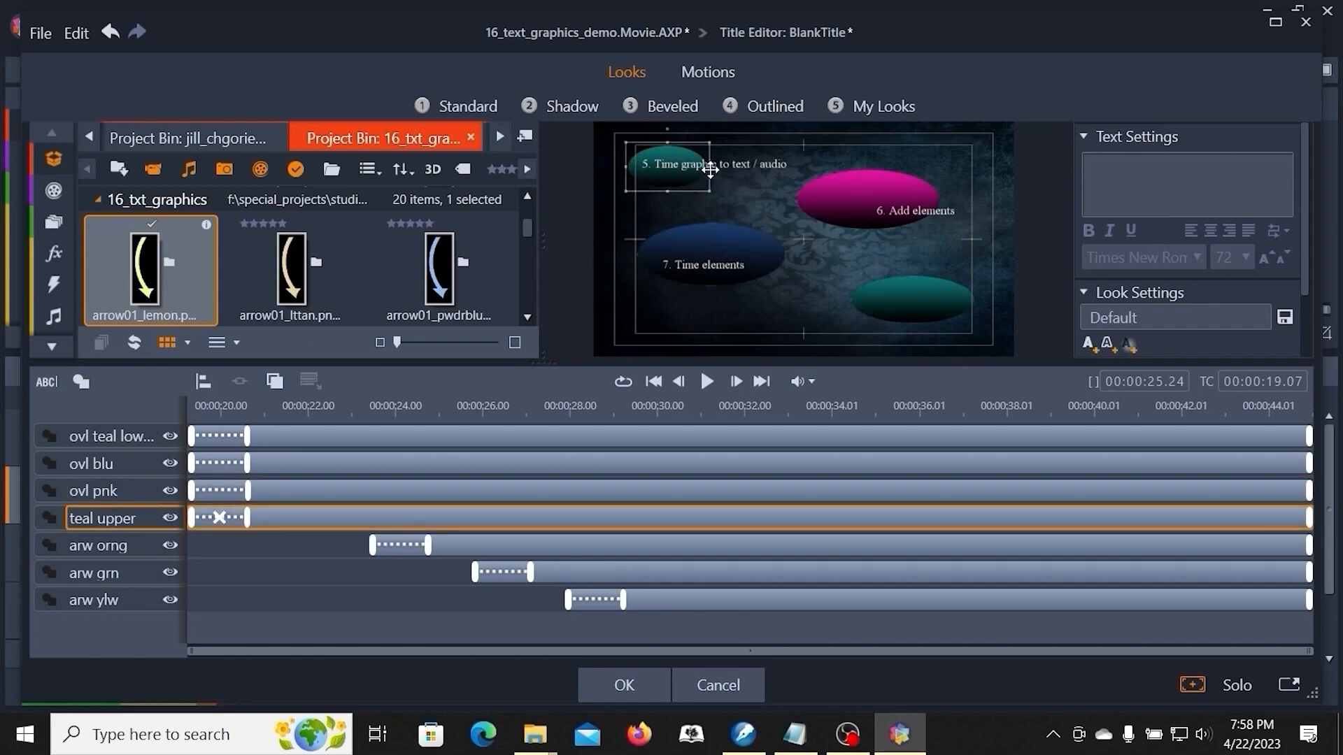
pyautogui.moveTo(710, 167); pyautogui.dragTo(812, 170)
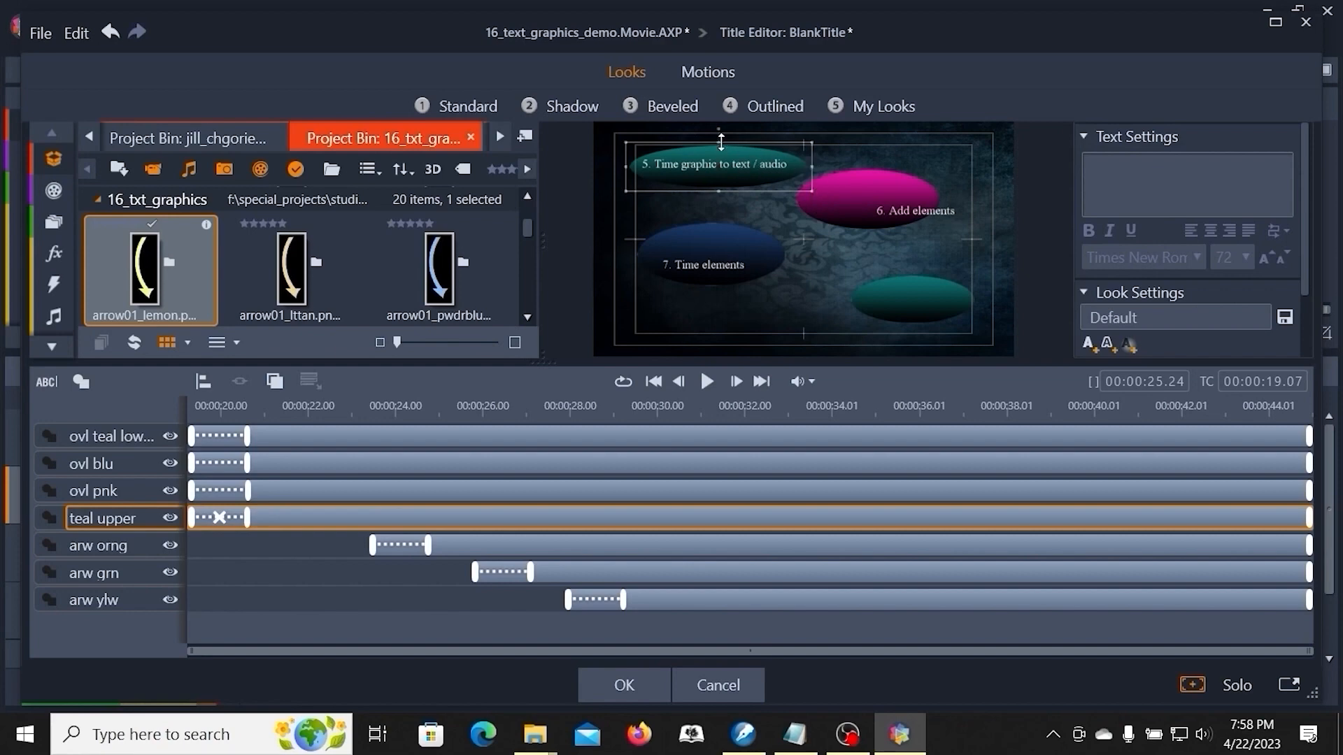
pyautogui.moveTo(719, 142); pyautogui.dragTo(718, 136)
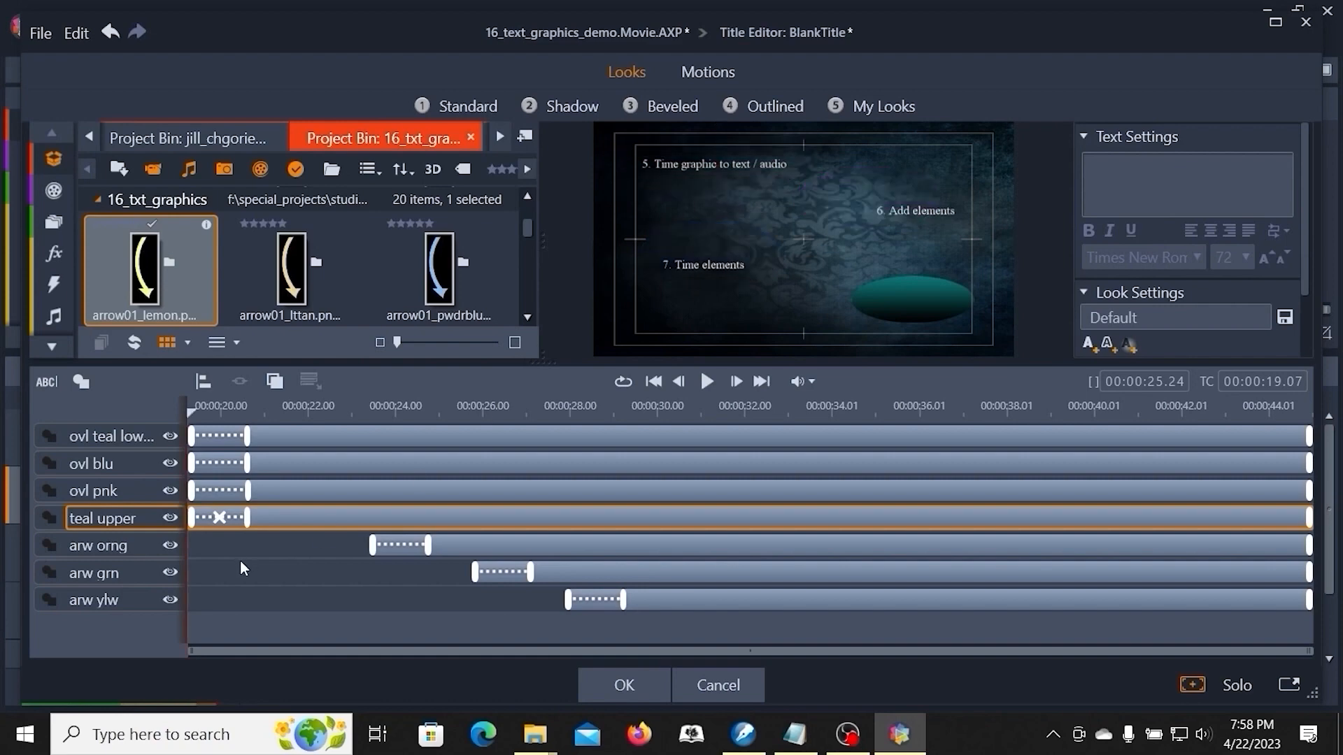
# - Move the pink oval behind the '6. Add elements' text
pyautogui.click(539, 409)
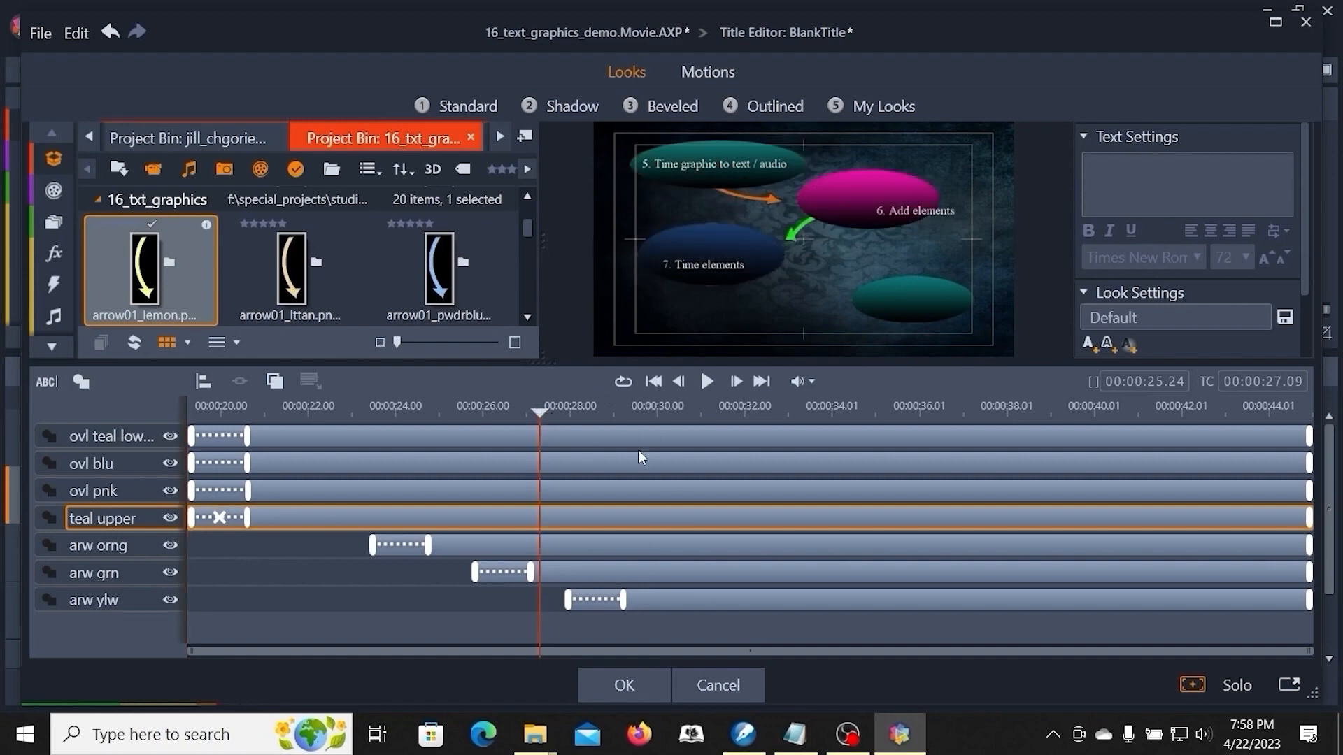
pyautogui.moveTo(878, 201); pyautogui.dragTo(908, 211)
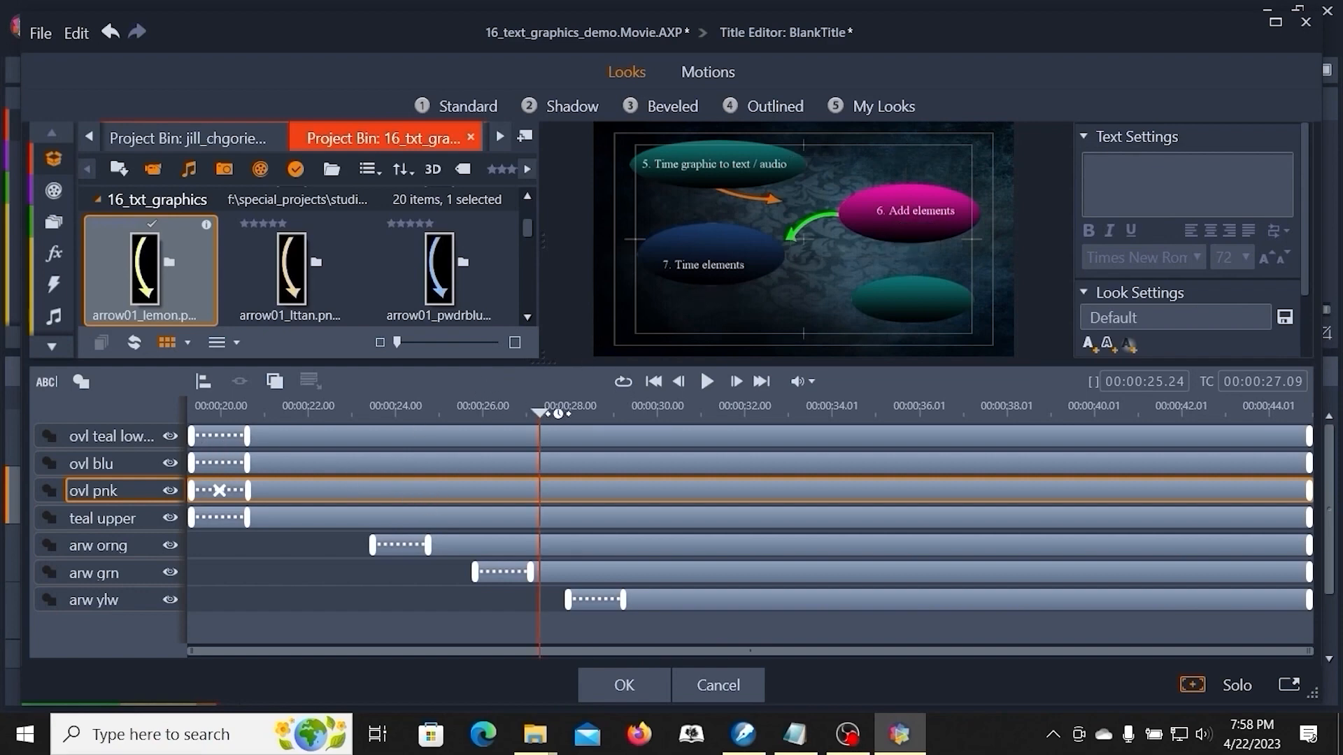
# - Move the blue oval slightly to sit behind the '7. Time elements' text
pyautogui.moveTo(541, 413); pyautogui.dragTo(561, 412)
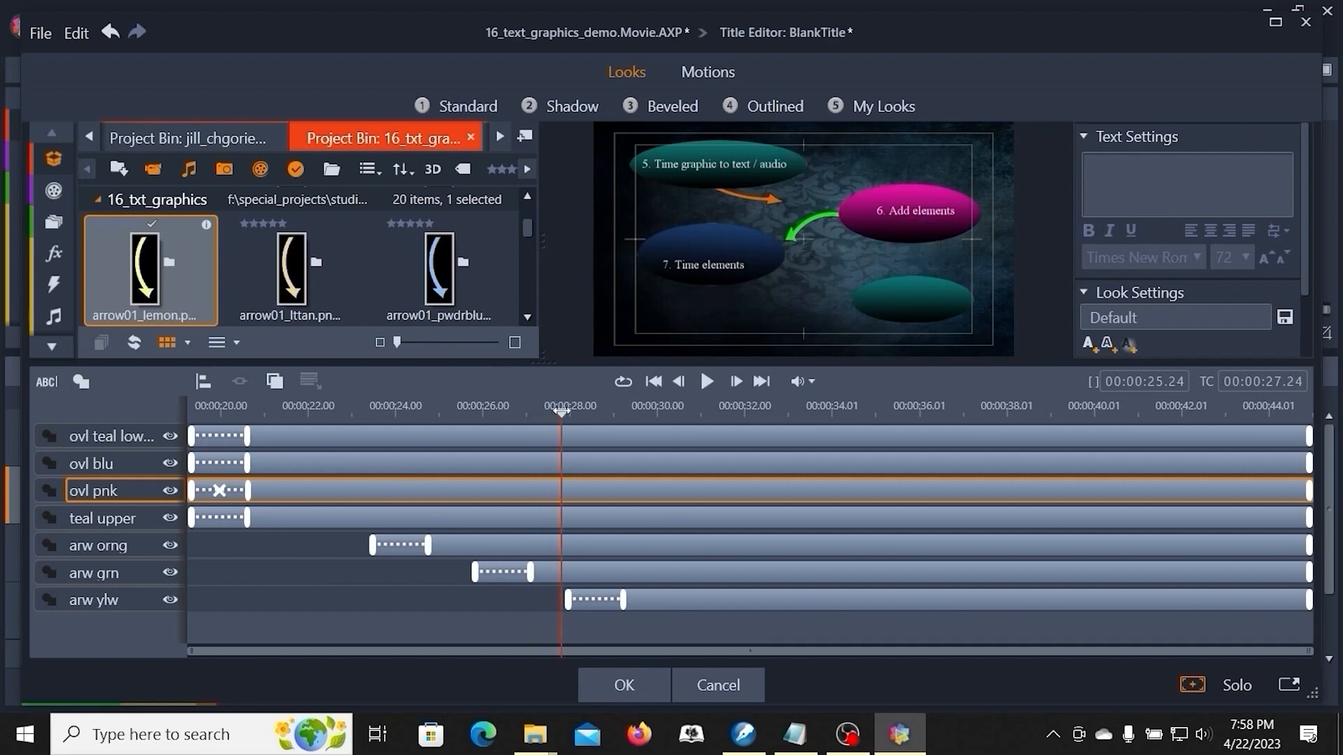
pyautogui.click(704, 268)
pyautogui.moveTo(704, 268); pyautogui.dragTo(701, 259)
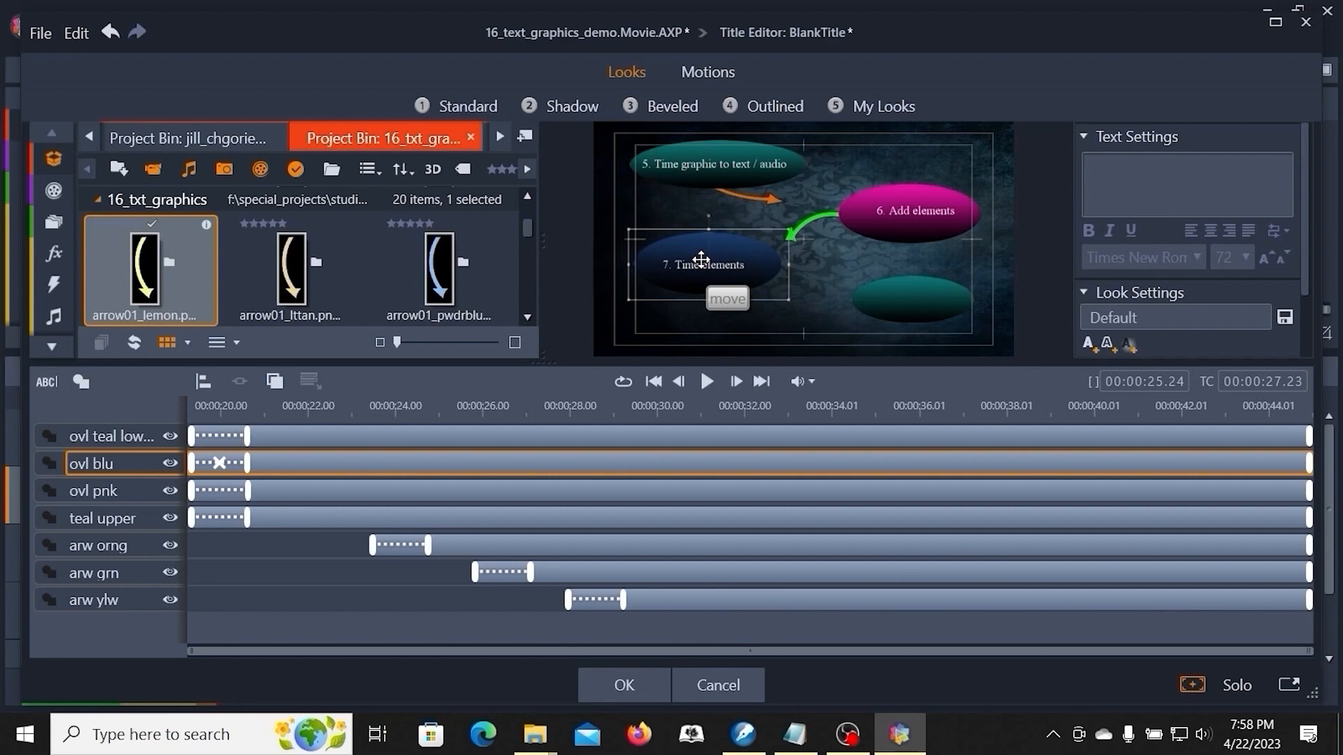
pyautogui.moveTo(701, 260); pyautogui.dragTo(700, 259)
# - Hide the lower teal oval and yellow arrow layers
pyautogui.click(305, 544)
pyautogui.click(142, 451)
pyautogui.click(170, 435)
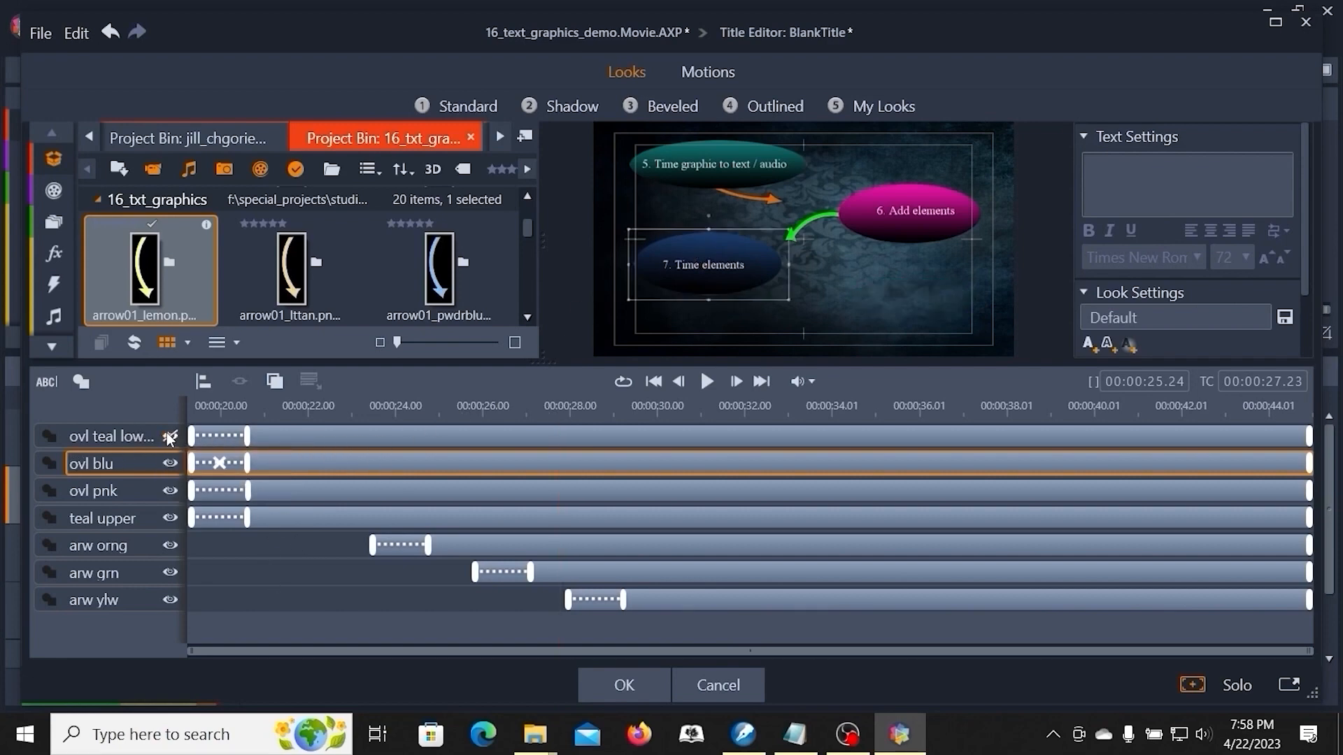
pyautogui.click(356, 580)
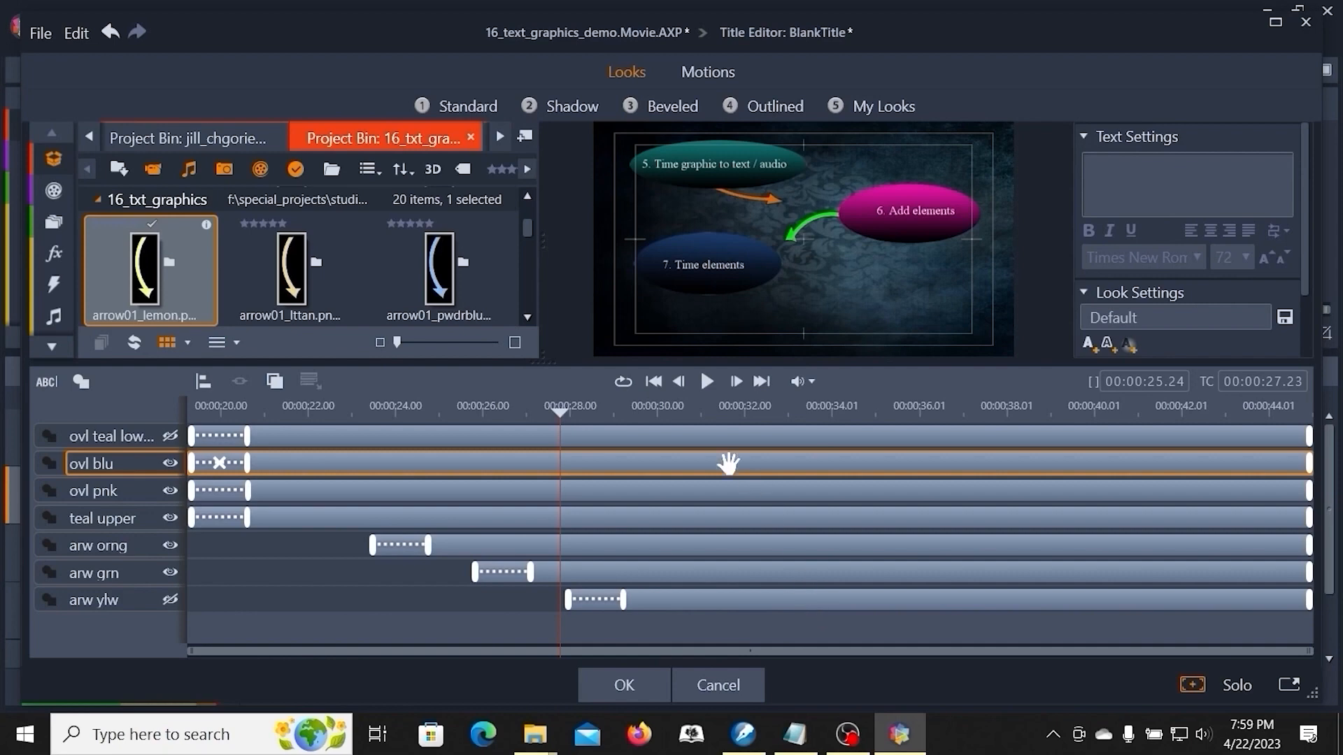
# - Play back the graphics title from its start and confirm the Title Editor changes
pyautogui.click(656, 382)
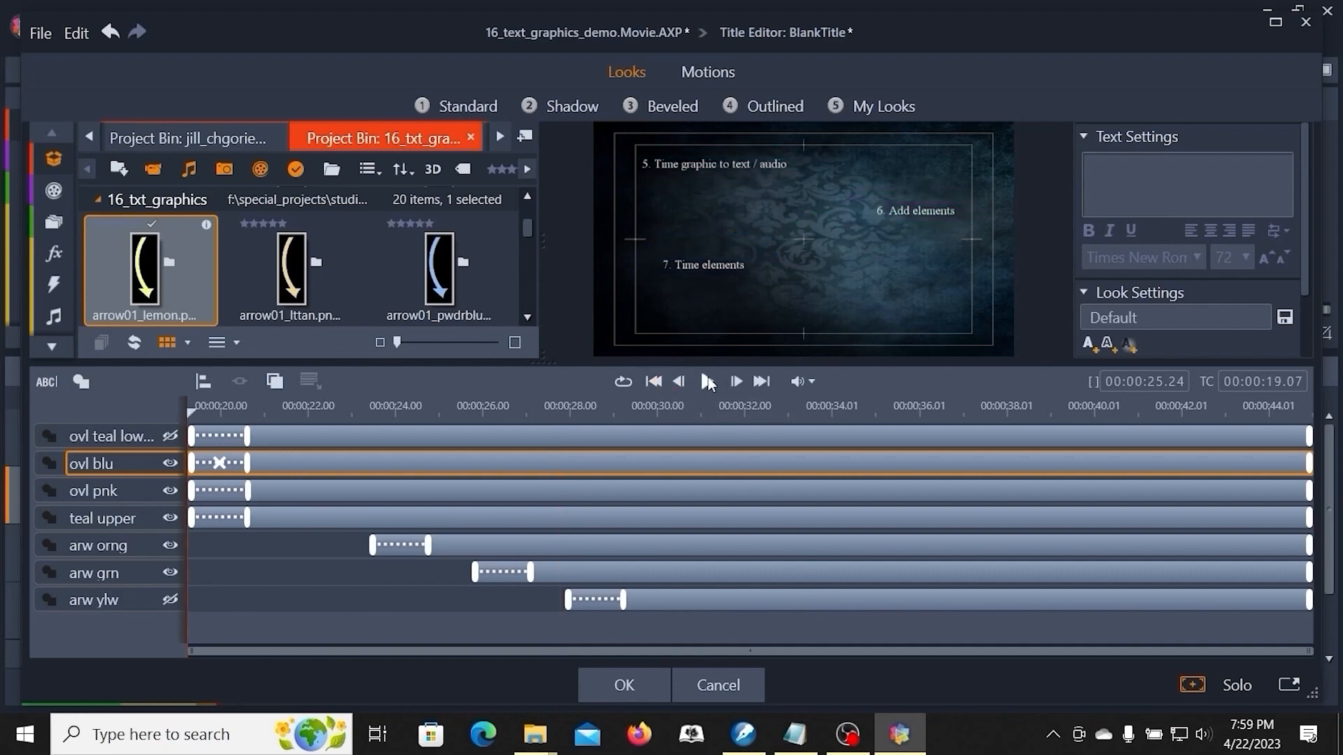
pyautogui.click(706, 380)
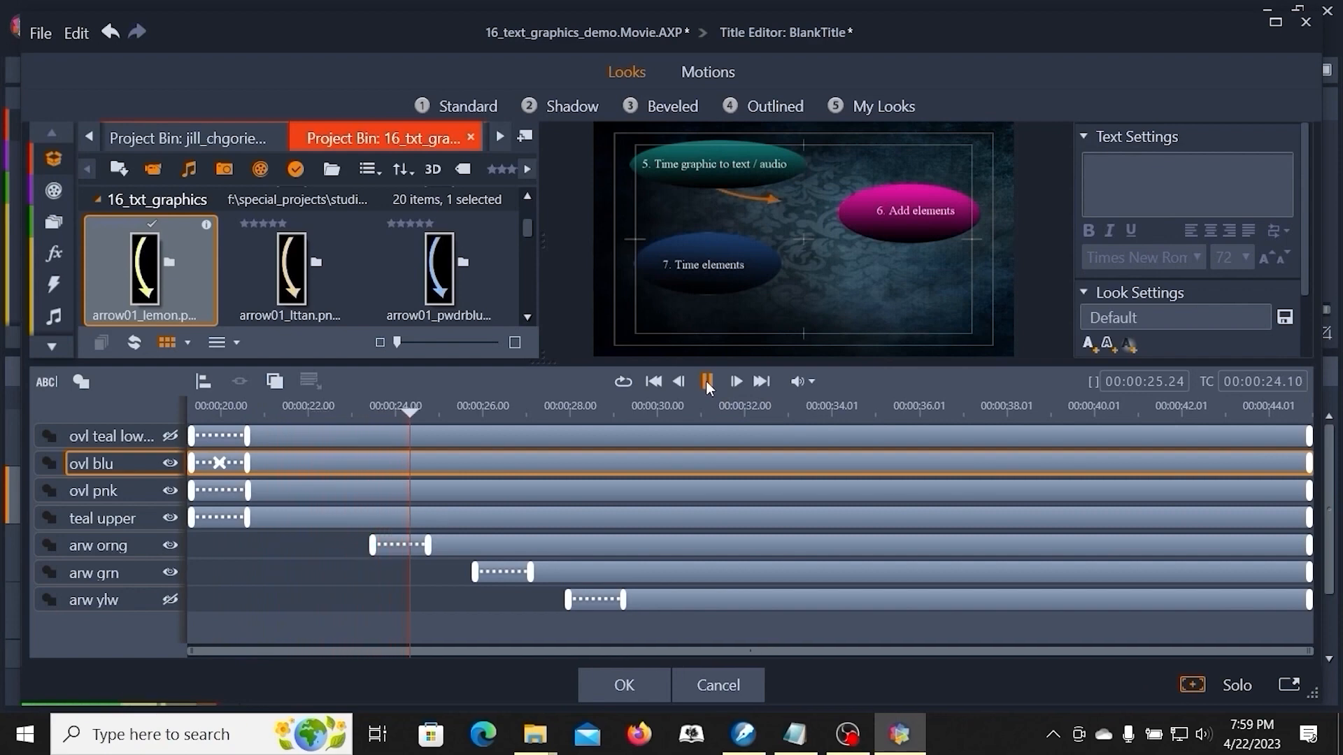
pyautogui.click(707, 381)
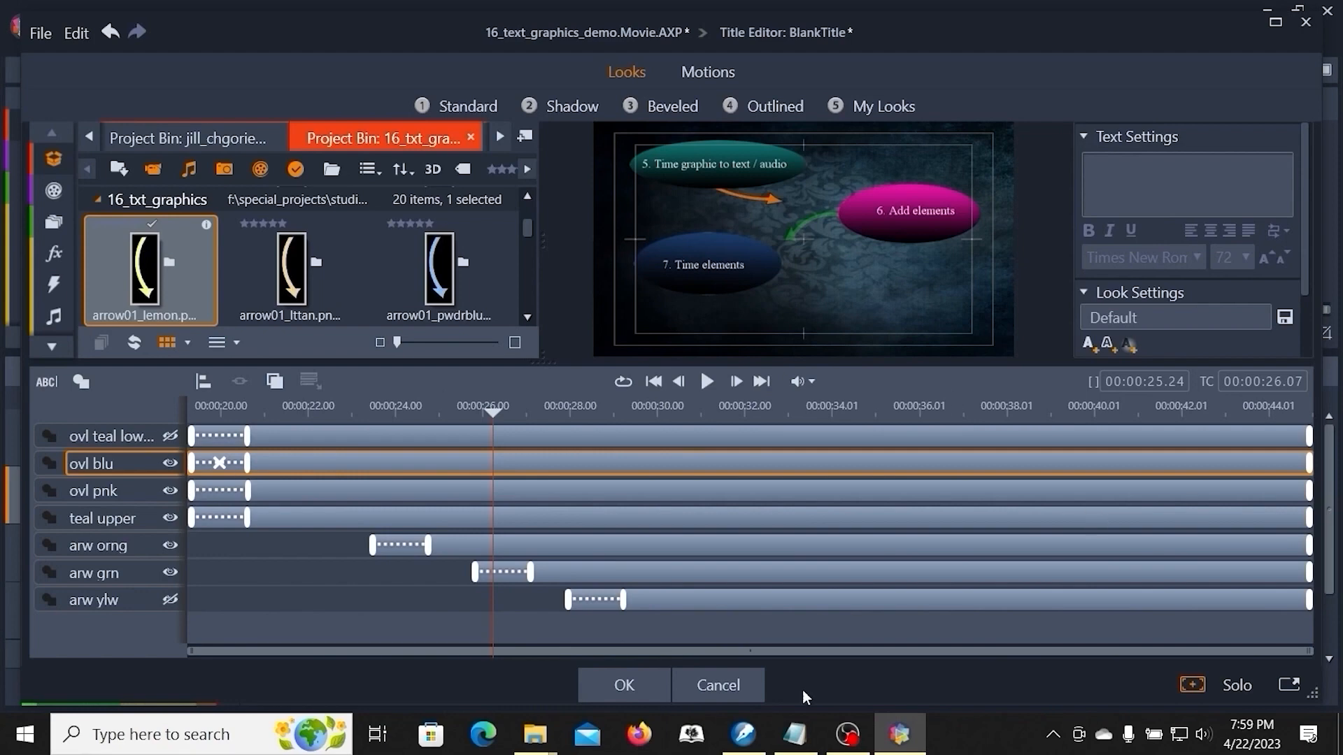
pyautogui.click(630, 692)
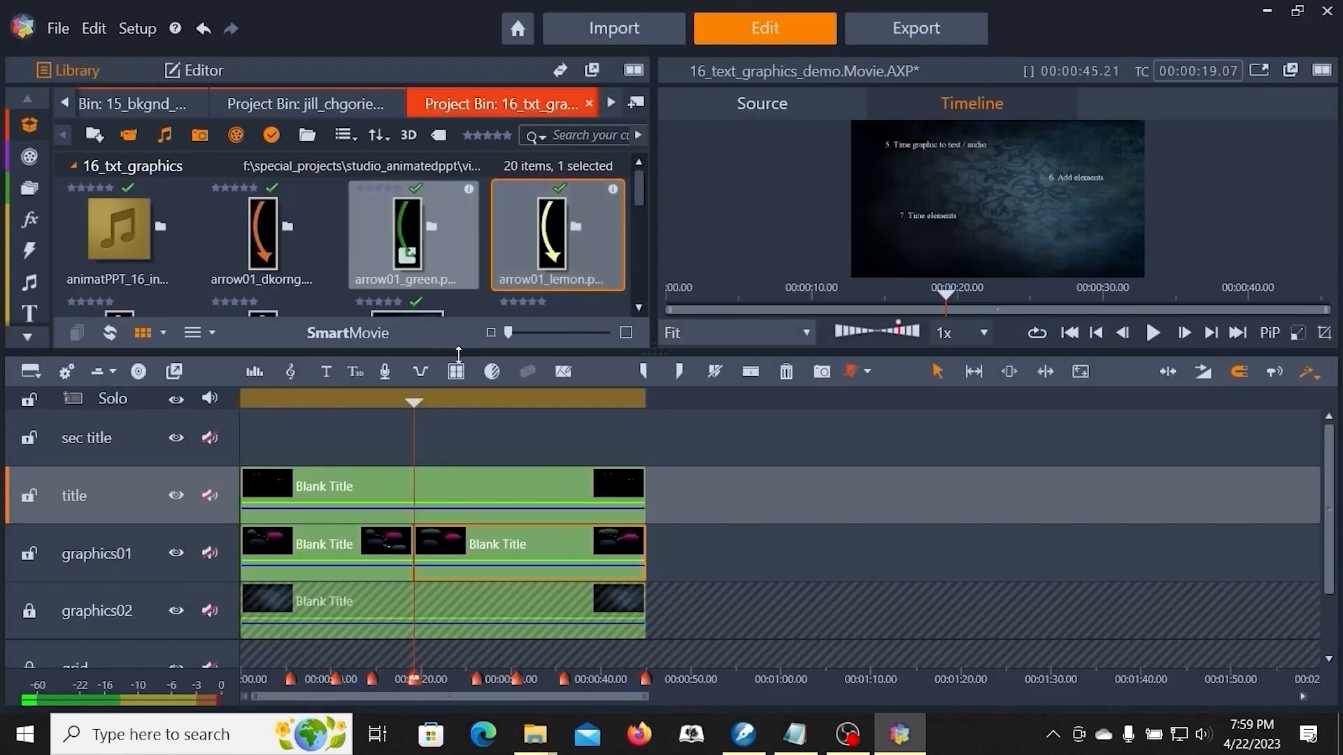
pyautogui.rightClick(503, 487)
pyautogui.click(744, 507)
pyautogui.click(469, 490)
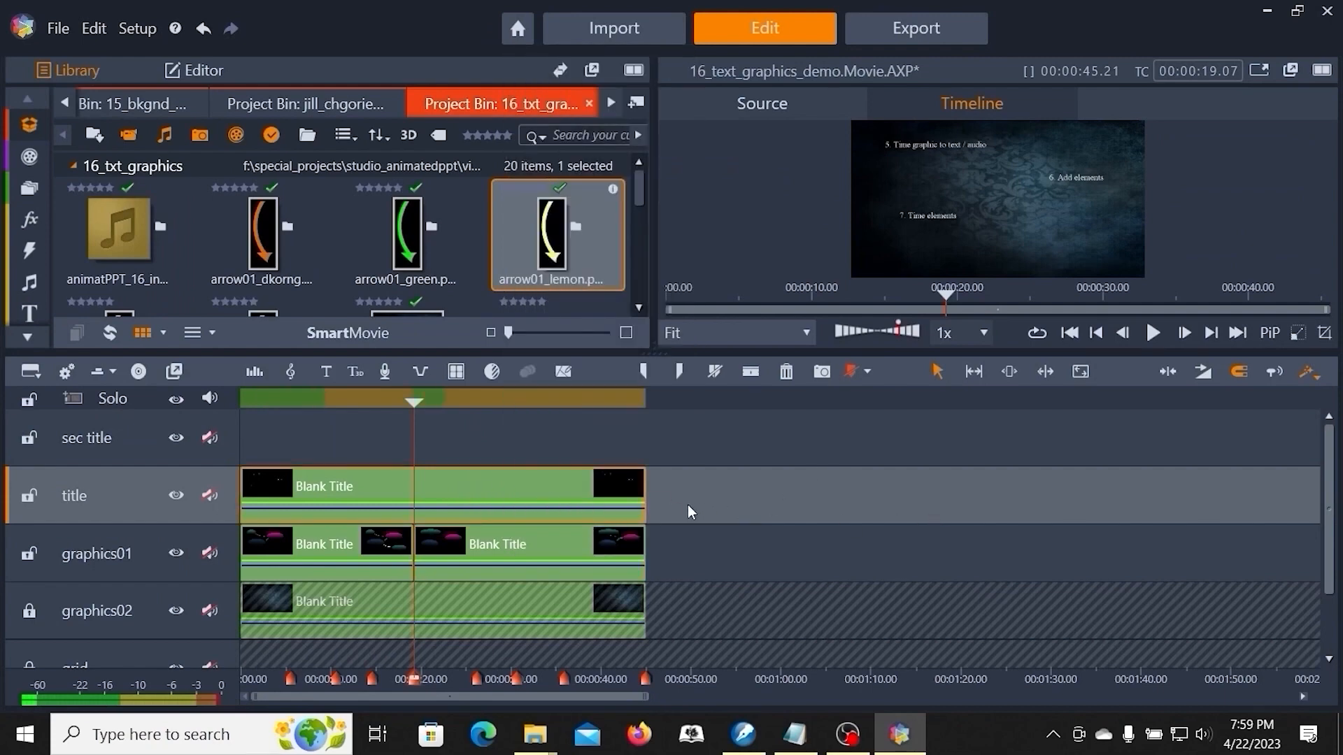
pyautogui.rightClick(561, 494)
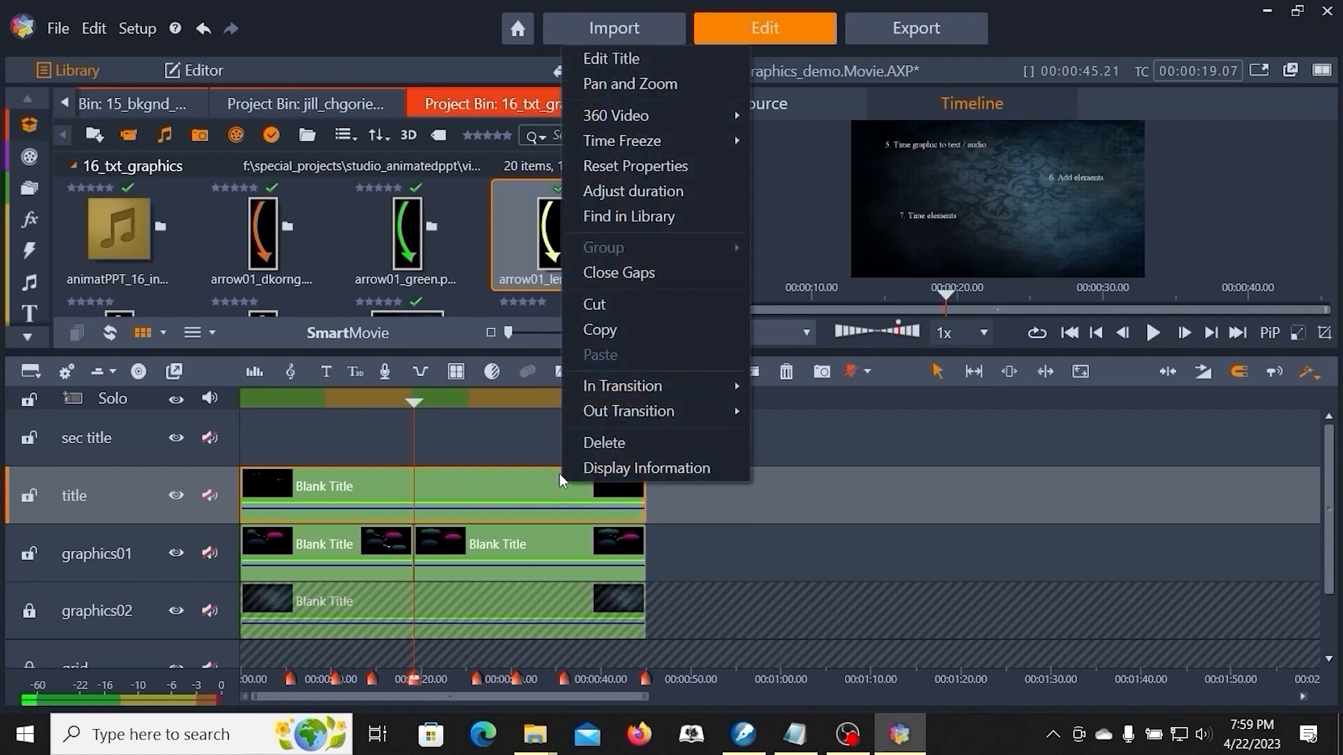
pyautogui.click(595, 57)
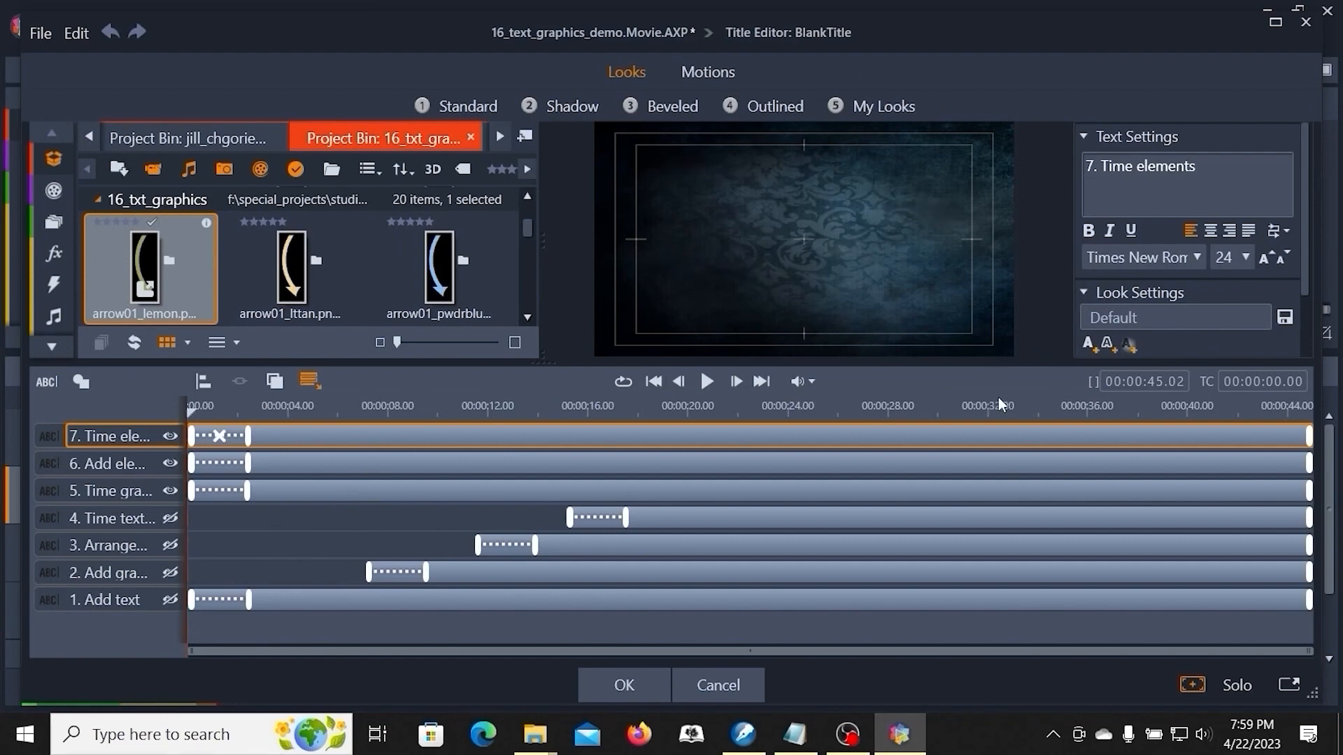
pyautogui.click(706, 382)
pyautogui.click(708, 382)
pyautogui.click(718, 686)
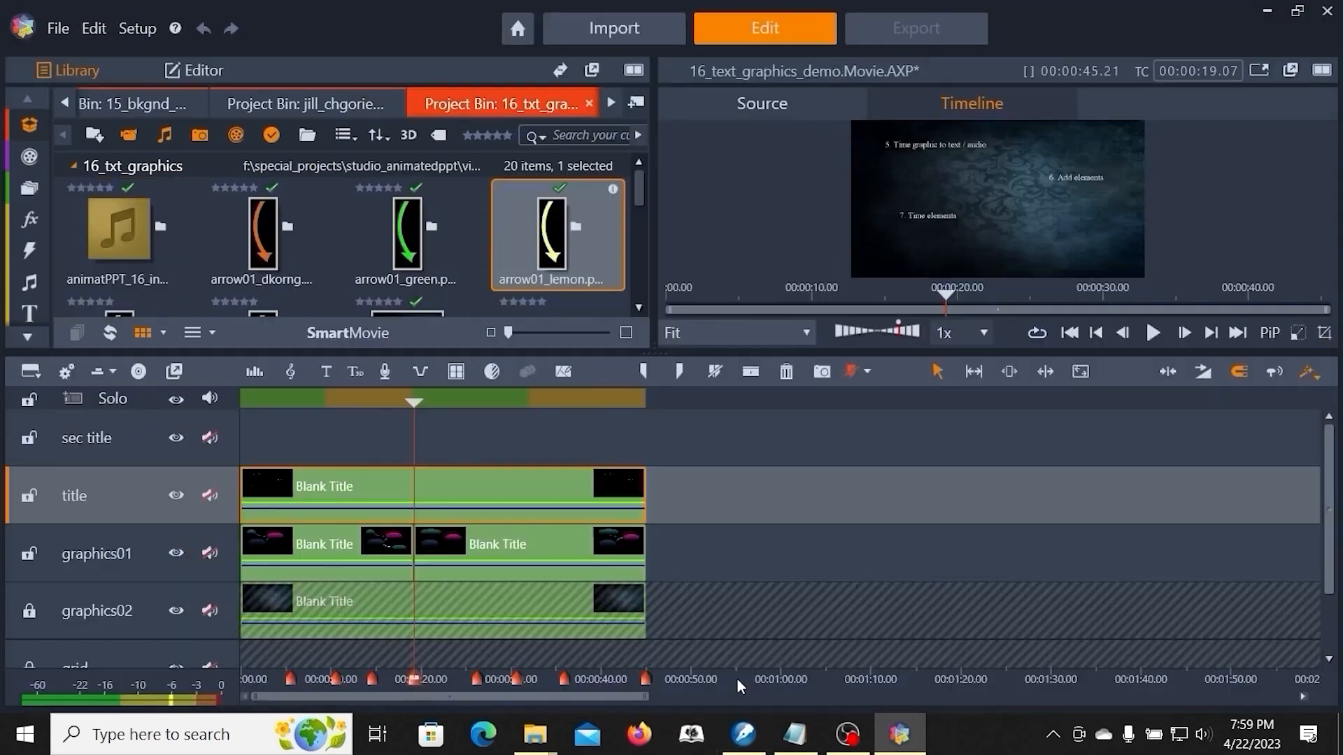
# - Lock the graphics01 track and split the title clip at the playhead
pyautogui.moveTo(414, 402)
pyautogui.mouseDown()
pyautogui.moveTo(725, 404)
pyautogui.moveTo(390, 404)
pyautogui.moveTo(394, 425)
pyautogui.moveTo(416, 426)
pyautogui.moveTo(398, 420)
pyautogui.mouseUp()
pyautogui.hotkey('ctrl', 'pagedown')
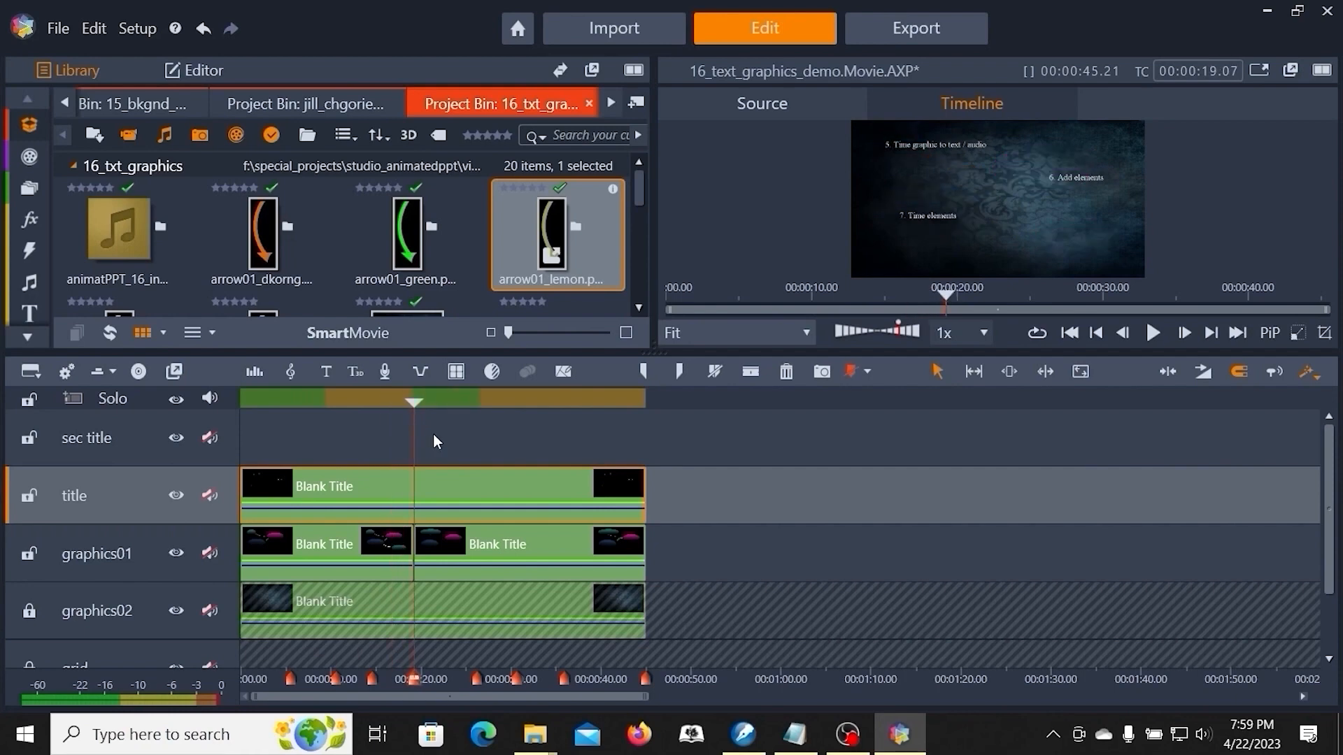
pyautogui.click(30, 556)
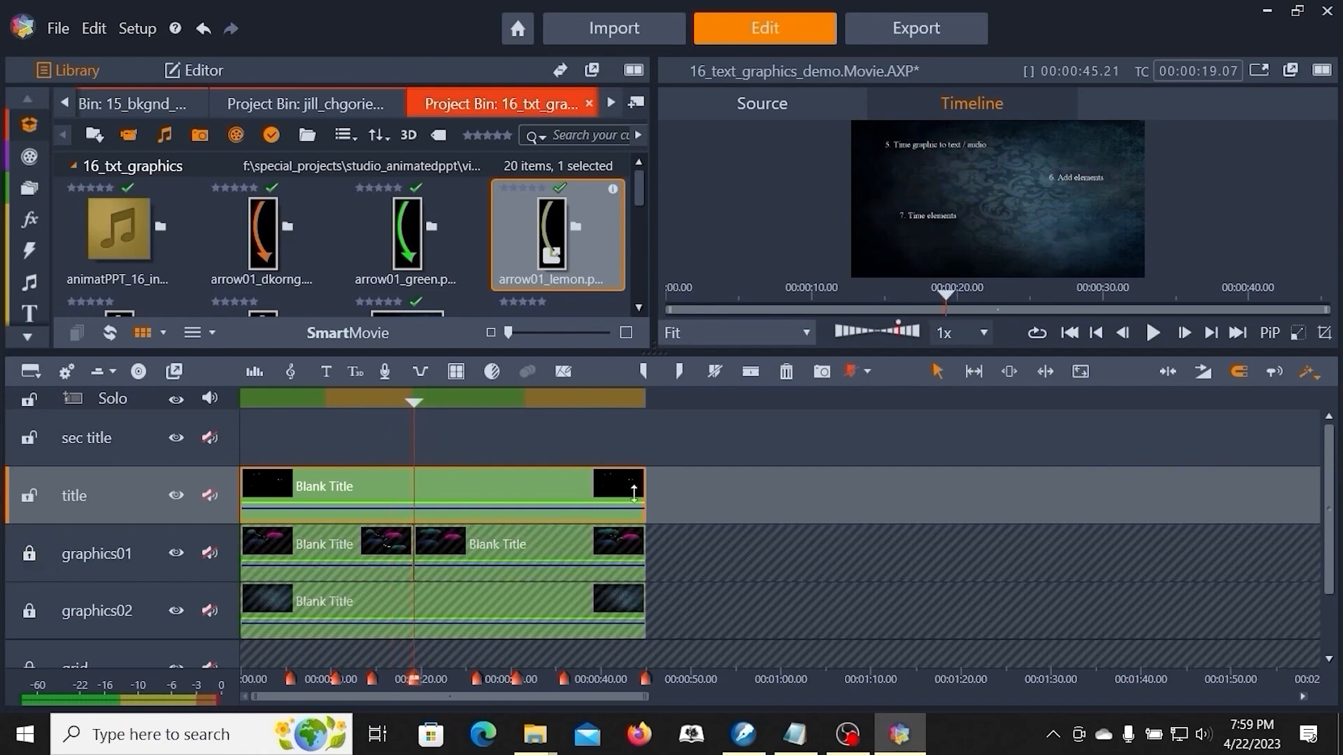
pyautogui.click(744, 376)
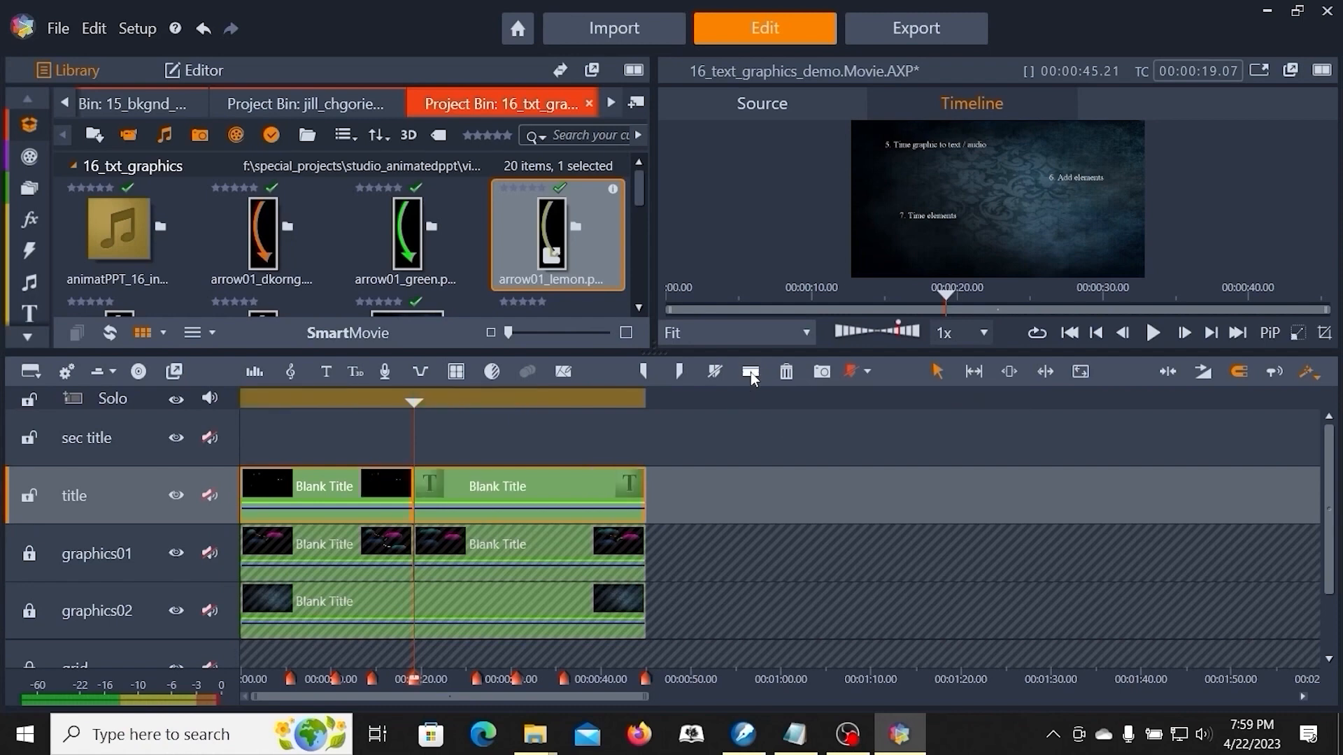
# - Open the second title clip in the Title Editor, preview it, and delay the '6. Add elements' layer to start at about 26 s
pyautogui.rightClick(558, 499)
pyautogui.click(866, 498)
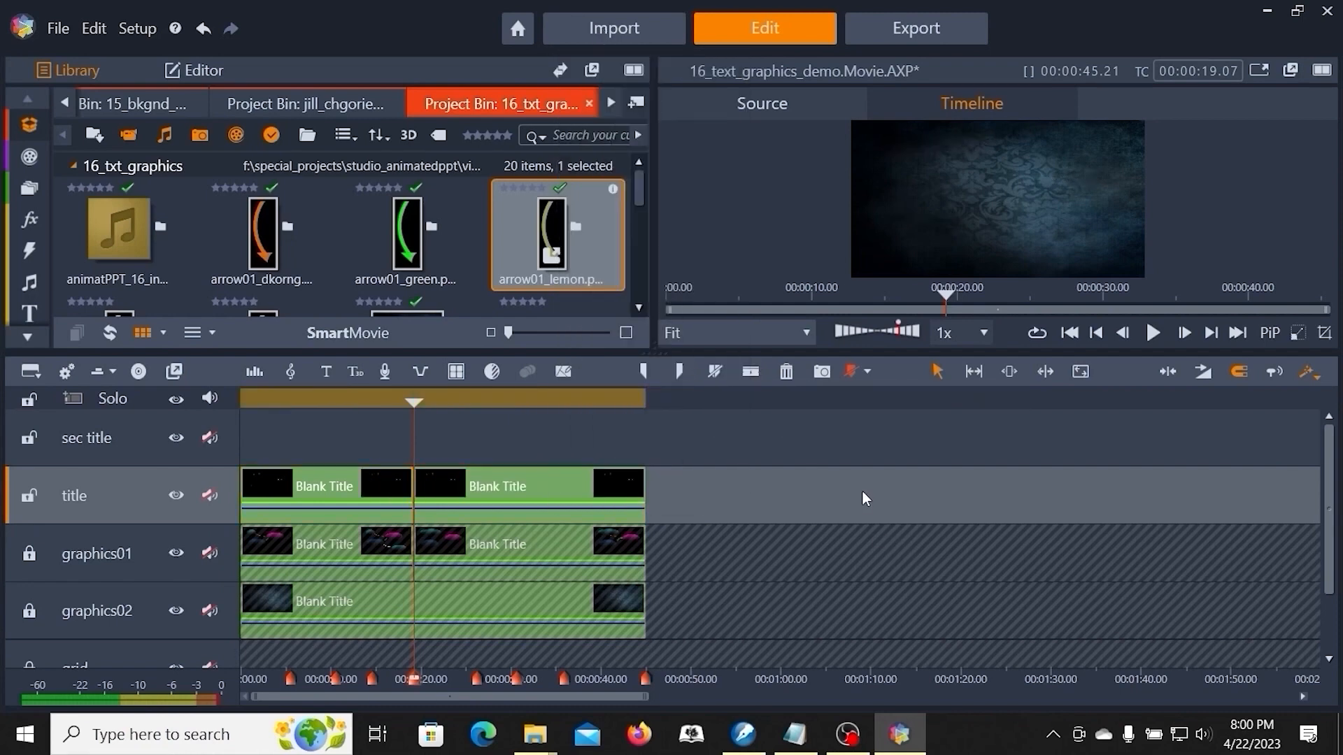
pyautogui.rightClick(502, 487)
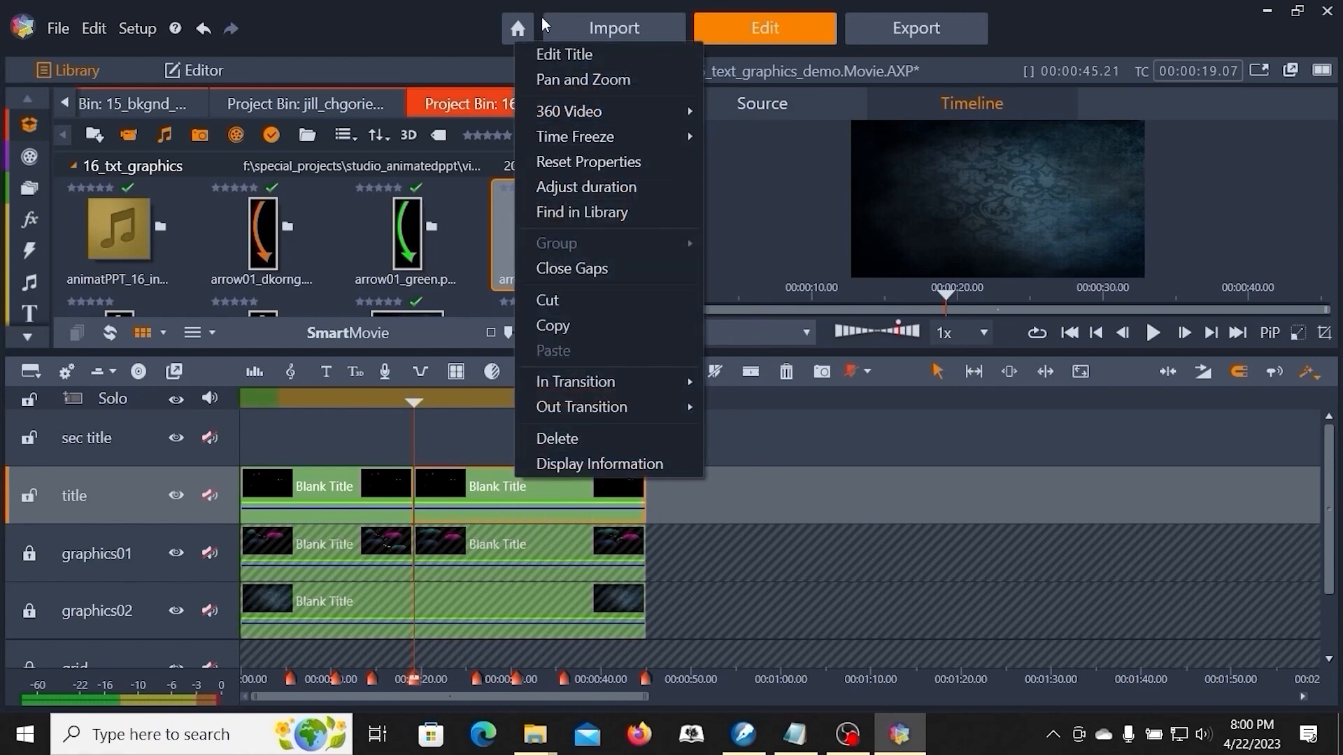
pyautogui.click(550, 54)
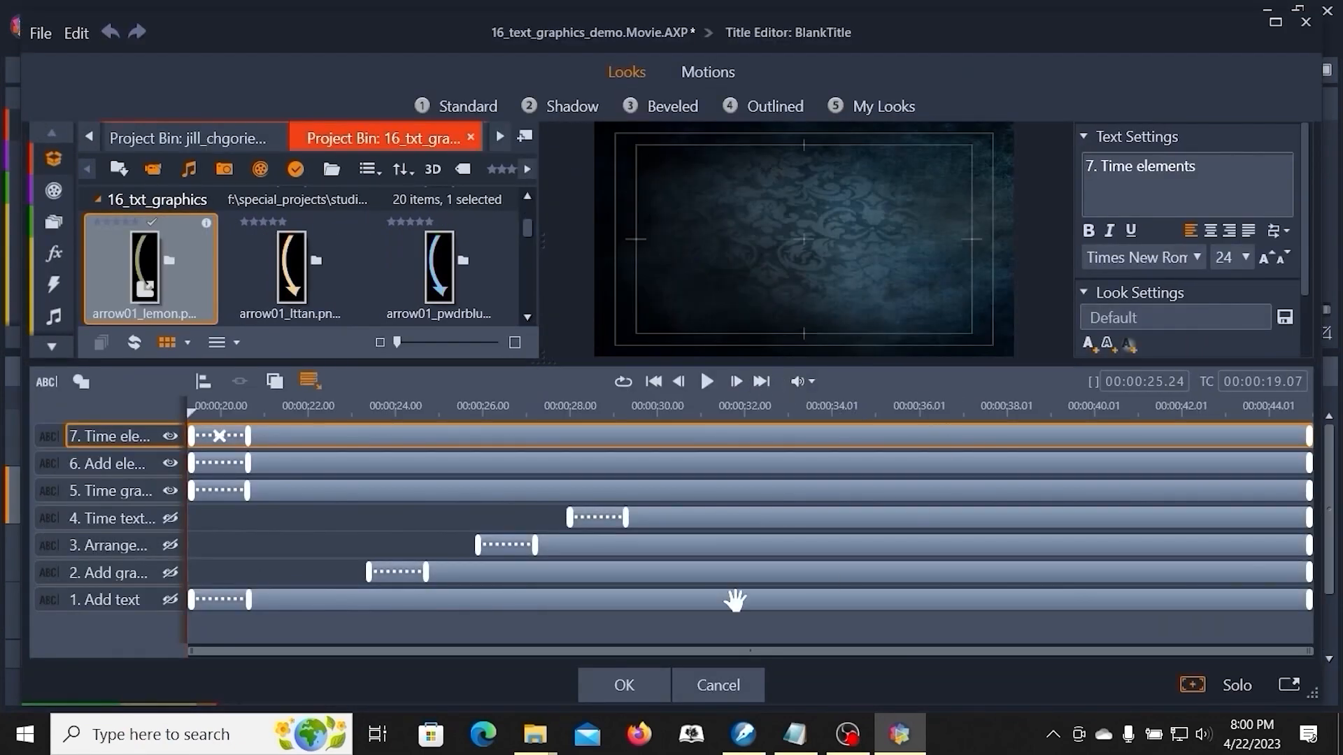
pyautogui.click(706, 381)
pyautogui.click(707, 381)
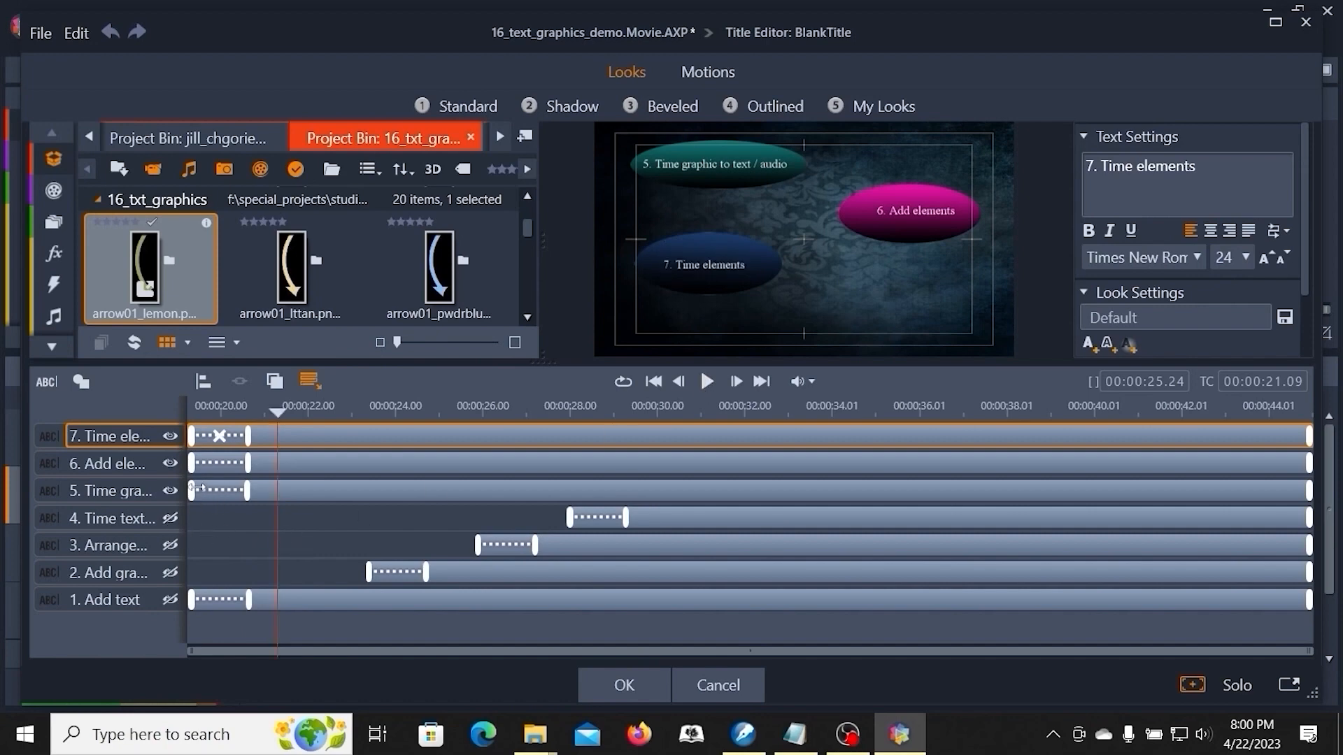
pyautogui.click(707, 381)
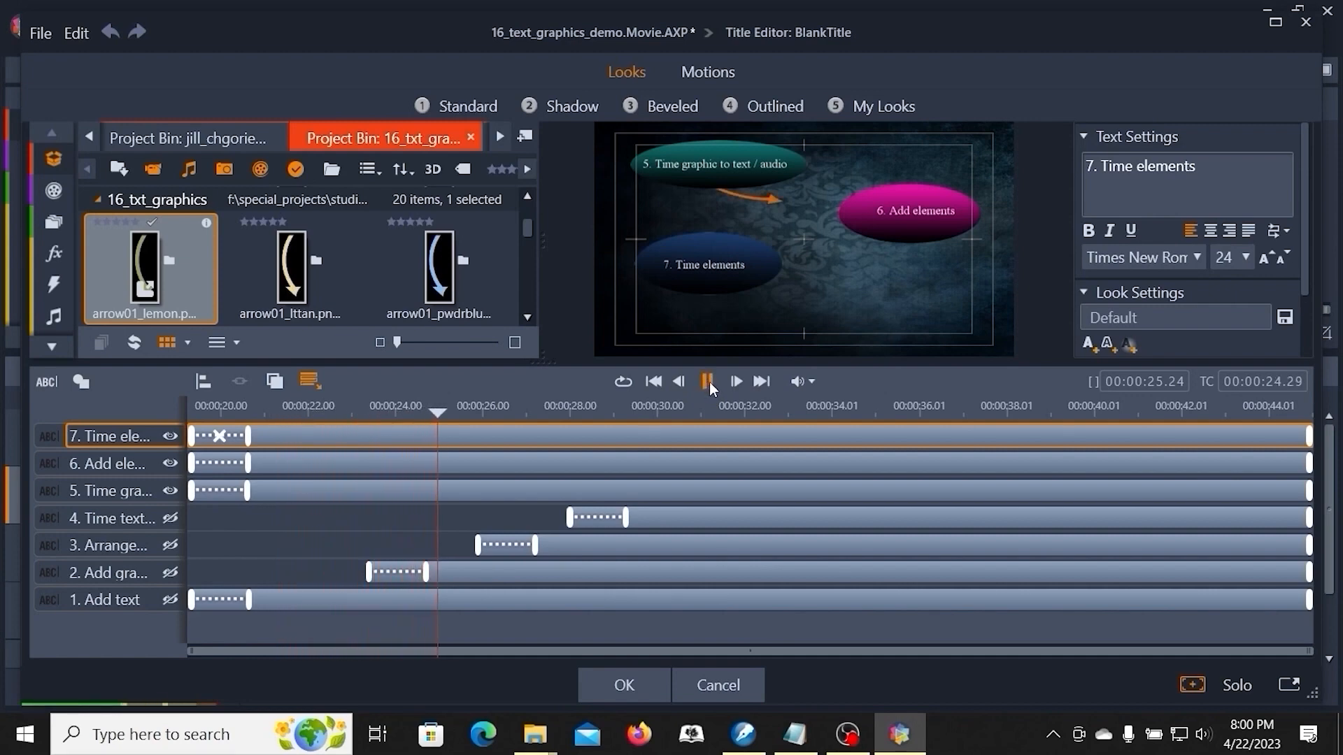
pyautogui.click(709, 382)
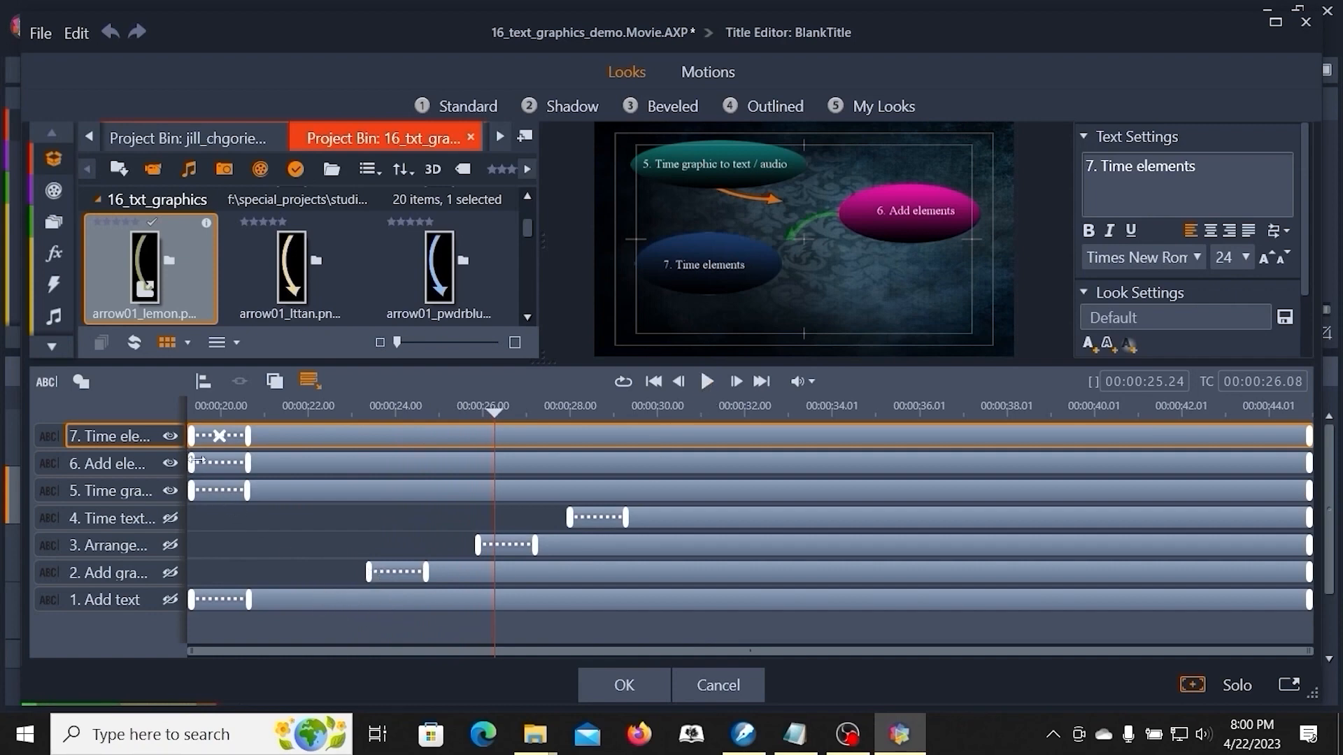
pyautogui.moveTo(194, 463); pyautogui.dragTo(495, 484)
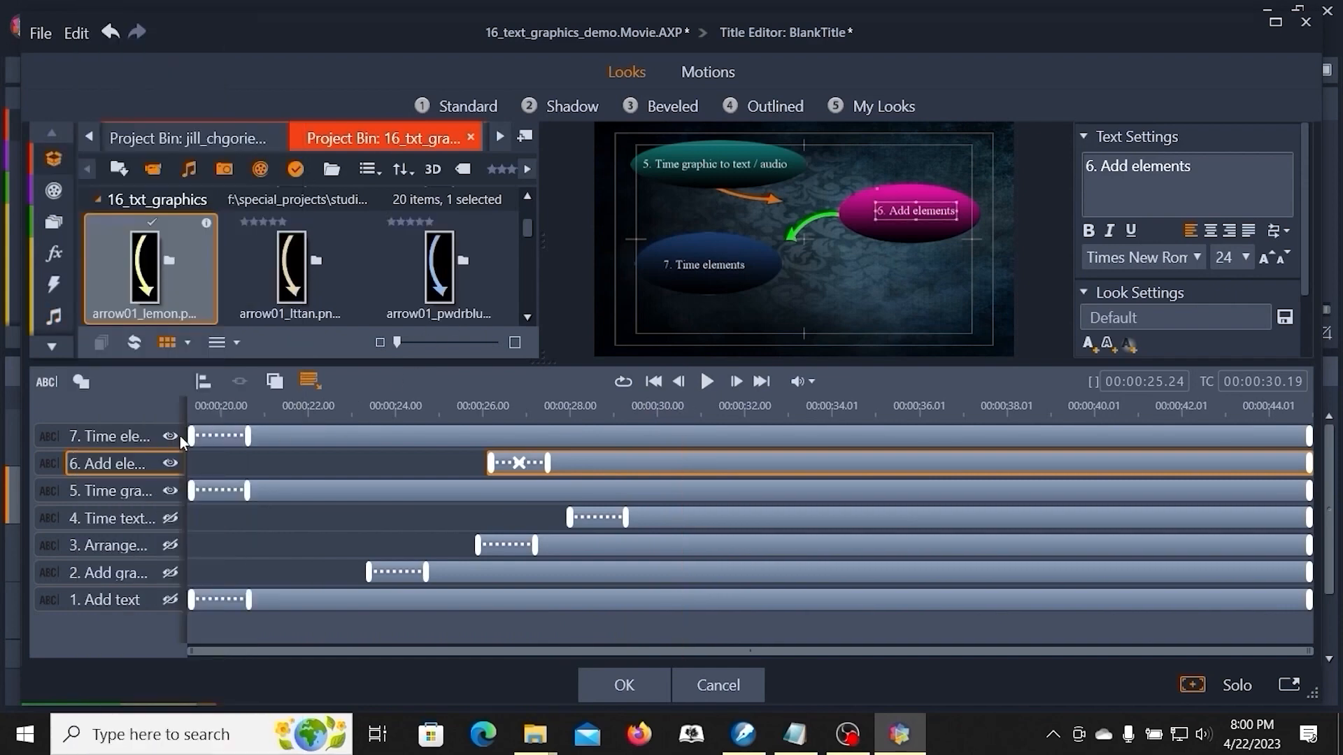
# - Delay the '7. Time elements' layer to start at about 35.5 s, at the playhead
pyautogui.moveTo(192, 435); pyautogui.dragTo(683, 449)
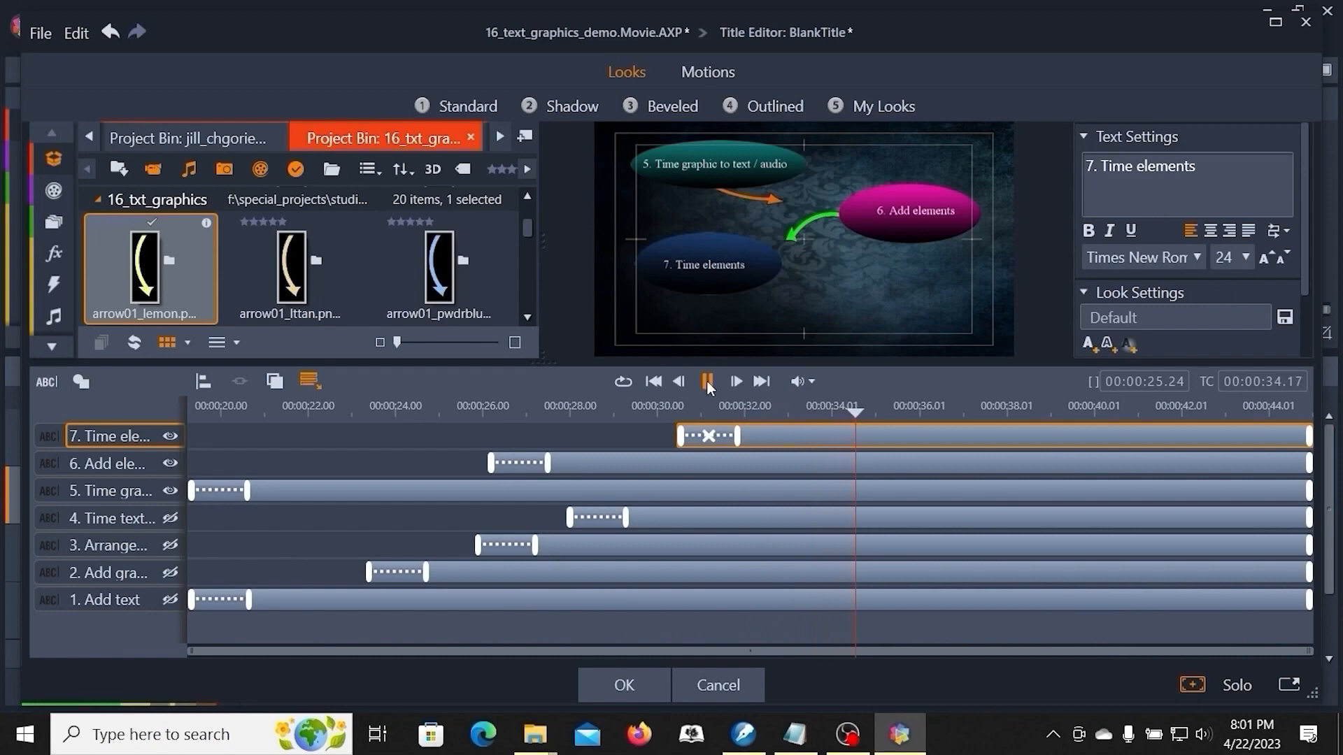
pyautogui.click(706, 381)
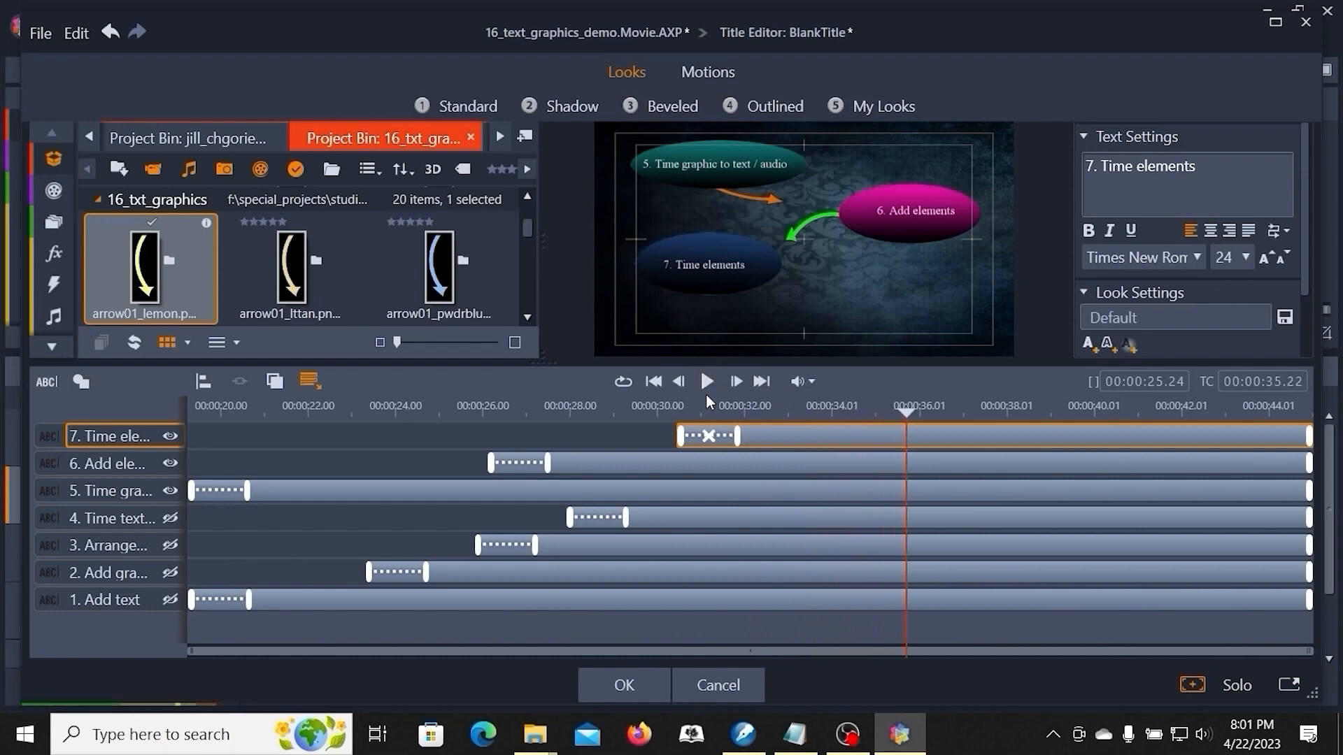
pyautogui.moveTo(680, 436); pyautogui.dragTo(901, 473)
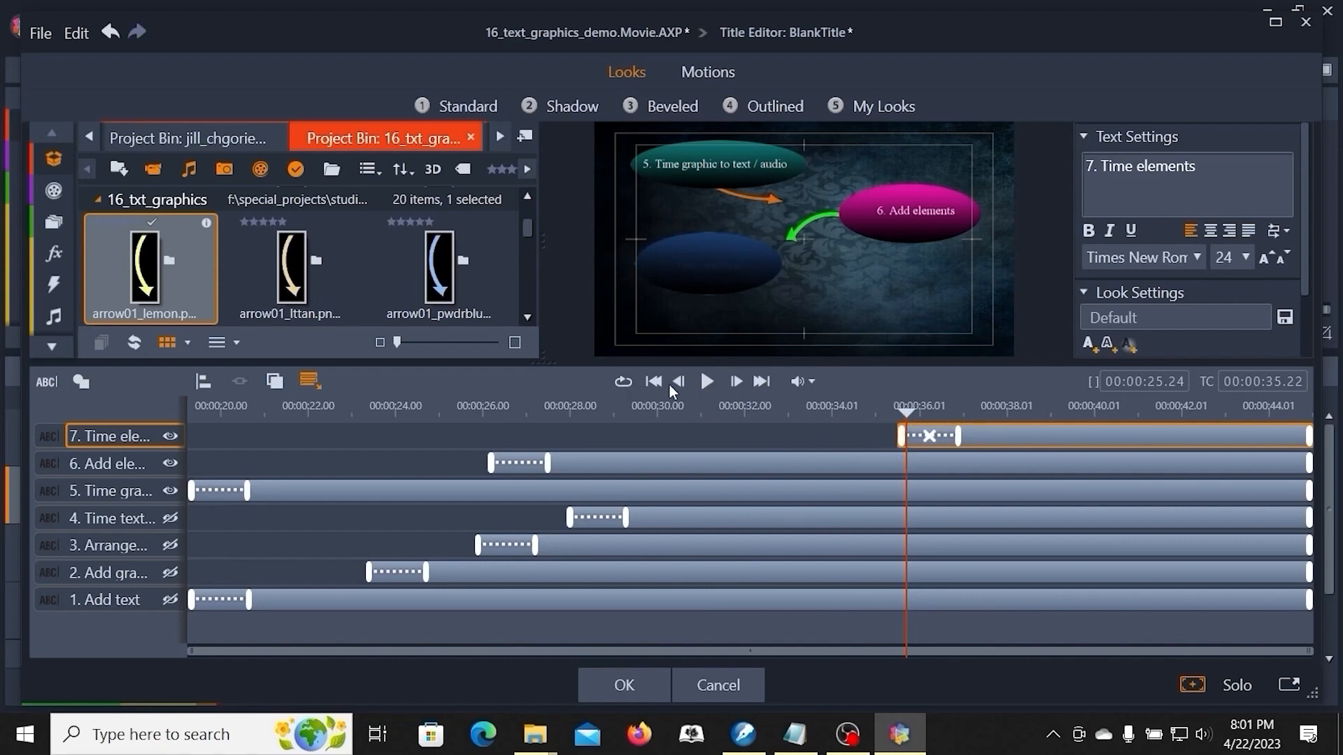
# - Preview the title's '7. Time elements' timing and accept the Title Editor changes
pyautogui.click(707, 382)
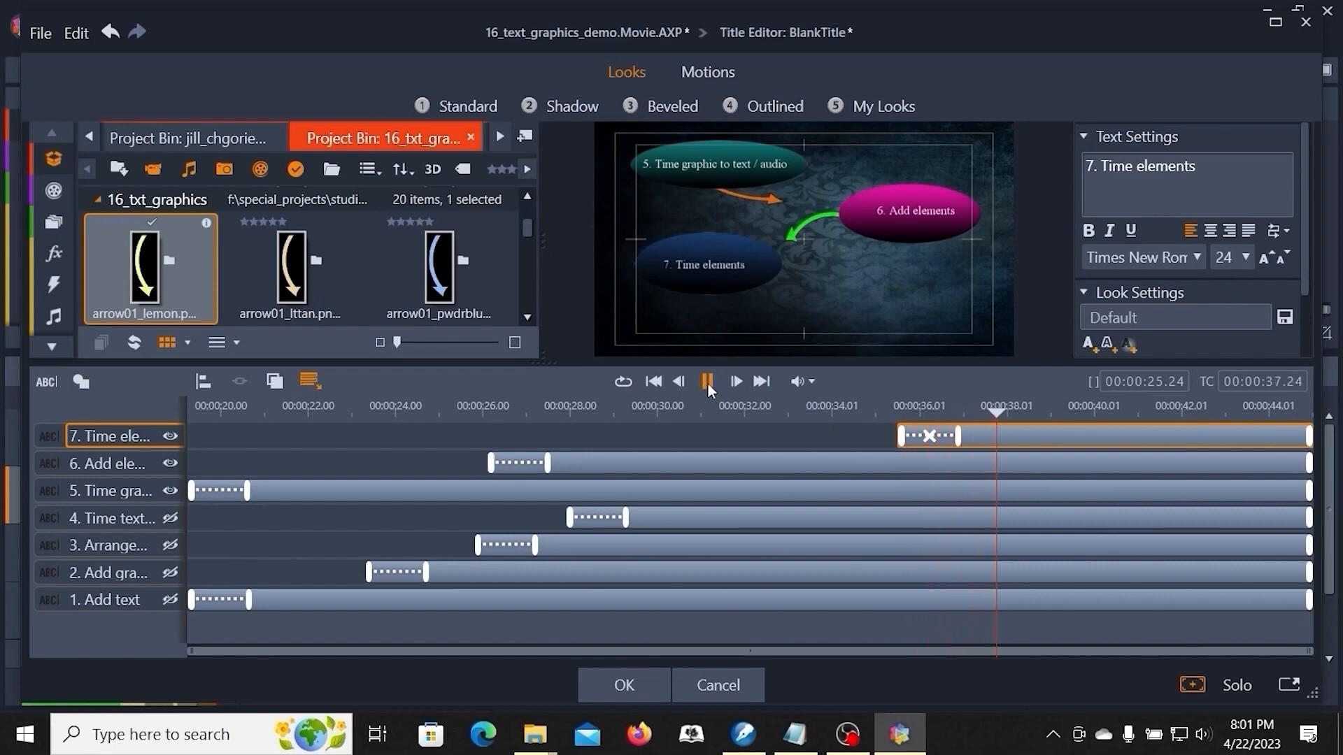
pyautogui.click(708, 384)
pyautogui.click(649, 688)
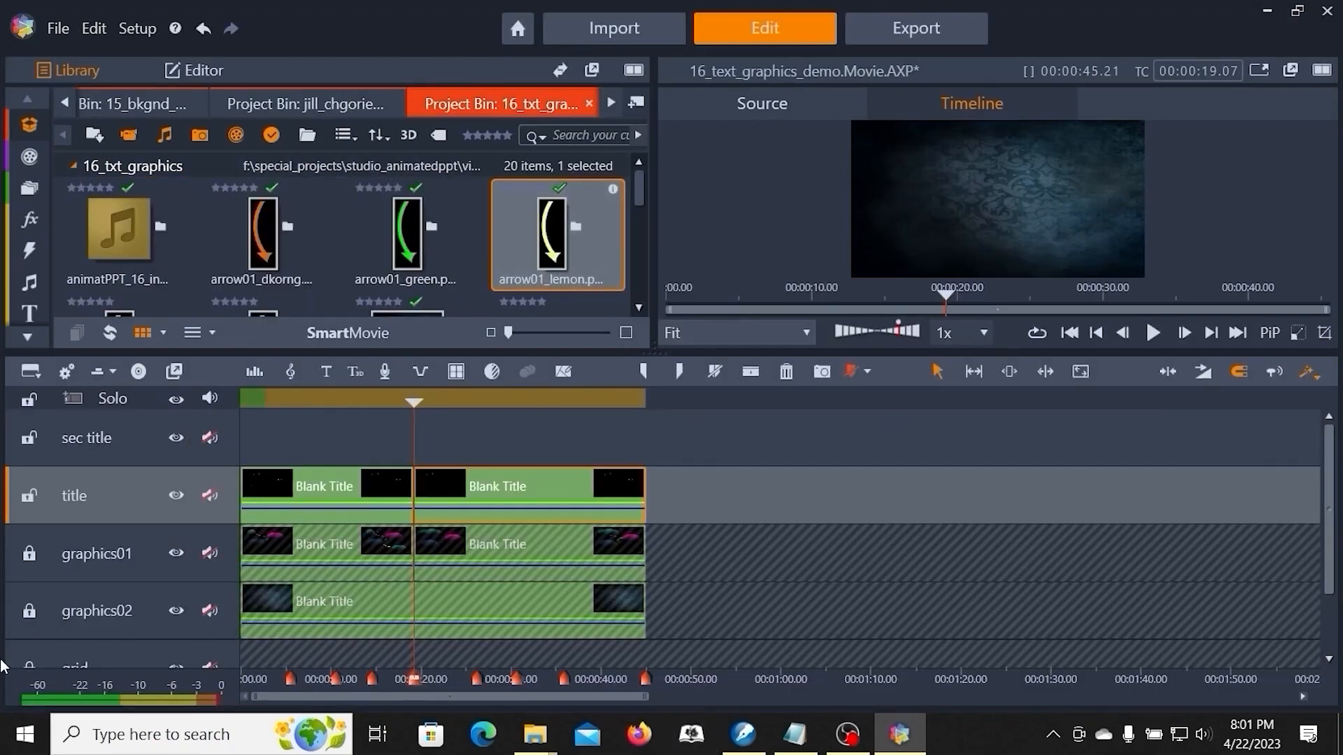
# - Unlock the graphics01 track and open its second clip in the Title Editor
pyautogui.click(29, 554)
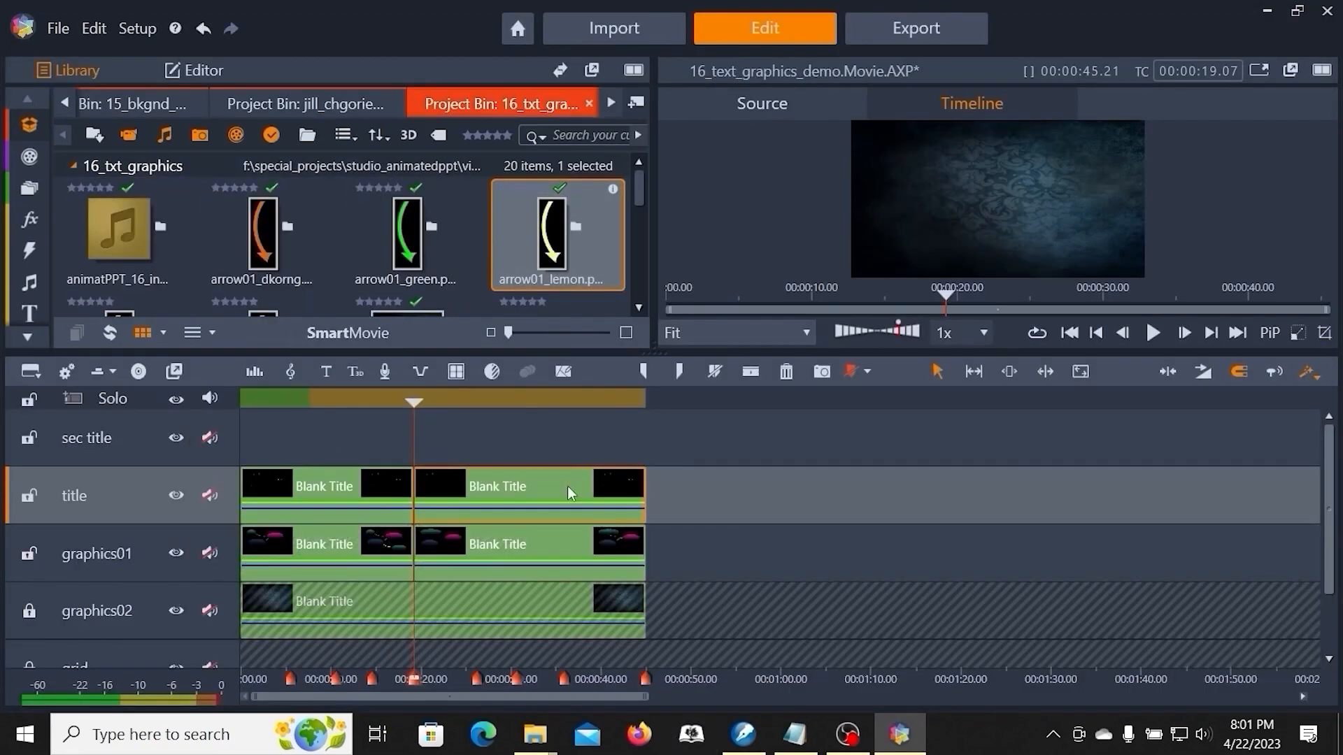
pyautogui.rightClick(544, 548)
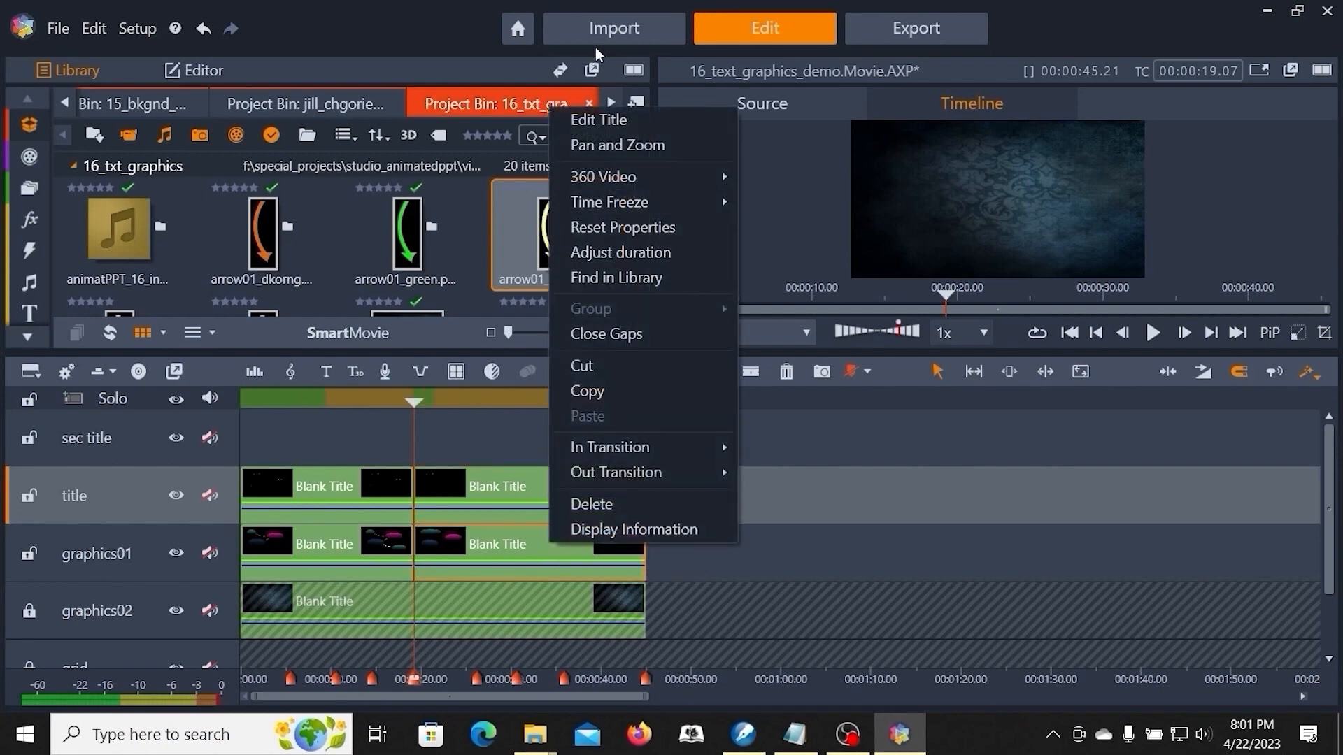
pyautogui.click(587, 120)
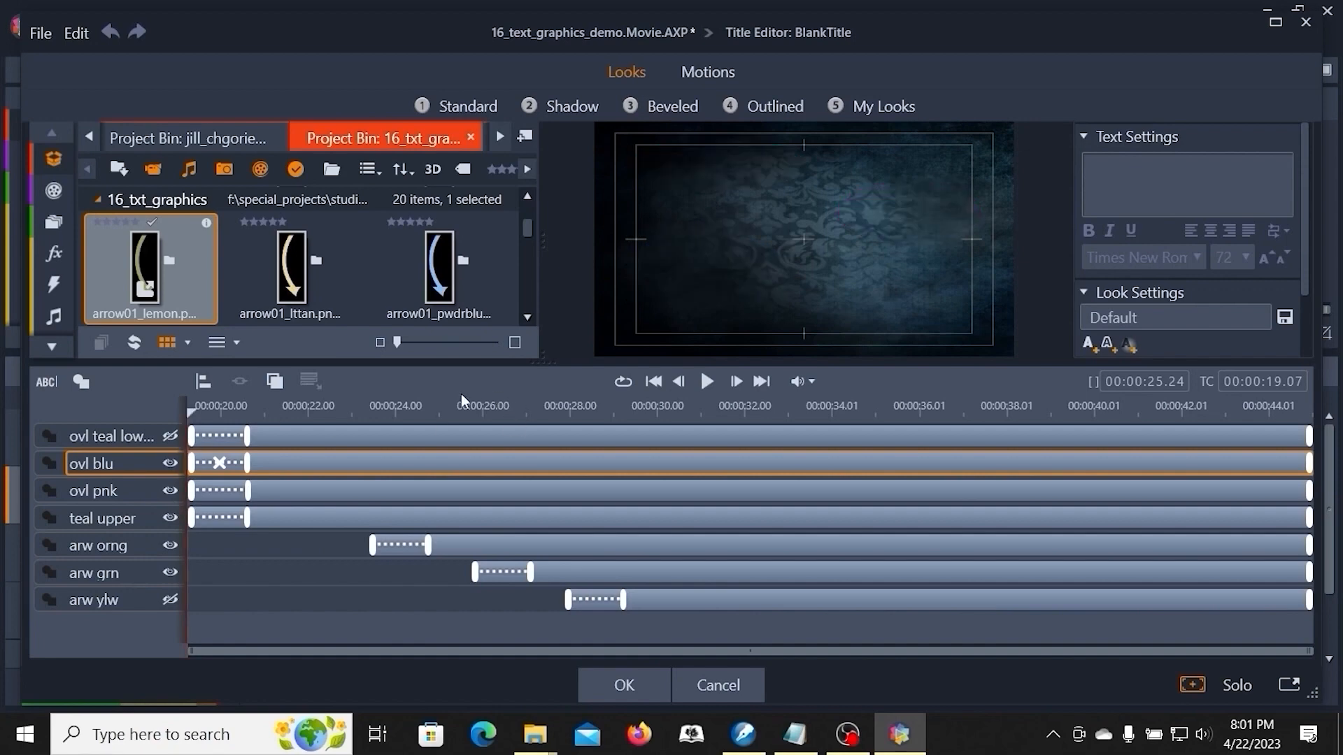
# - Delay the 'ovl pnk' layer to start at about 26 s and the 'arw orng' layer at about 25.9 s
pyautogui.moveTo(190, 412); pyautogui.dragTo(492, 465)
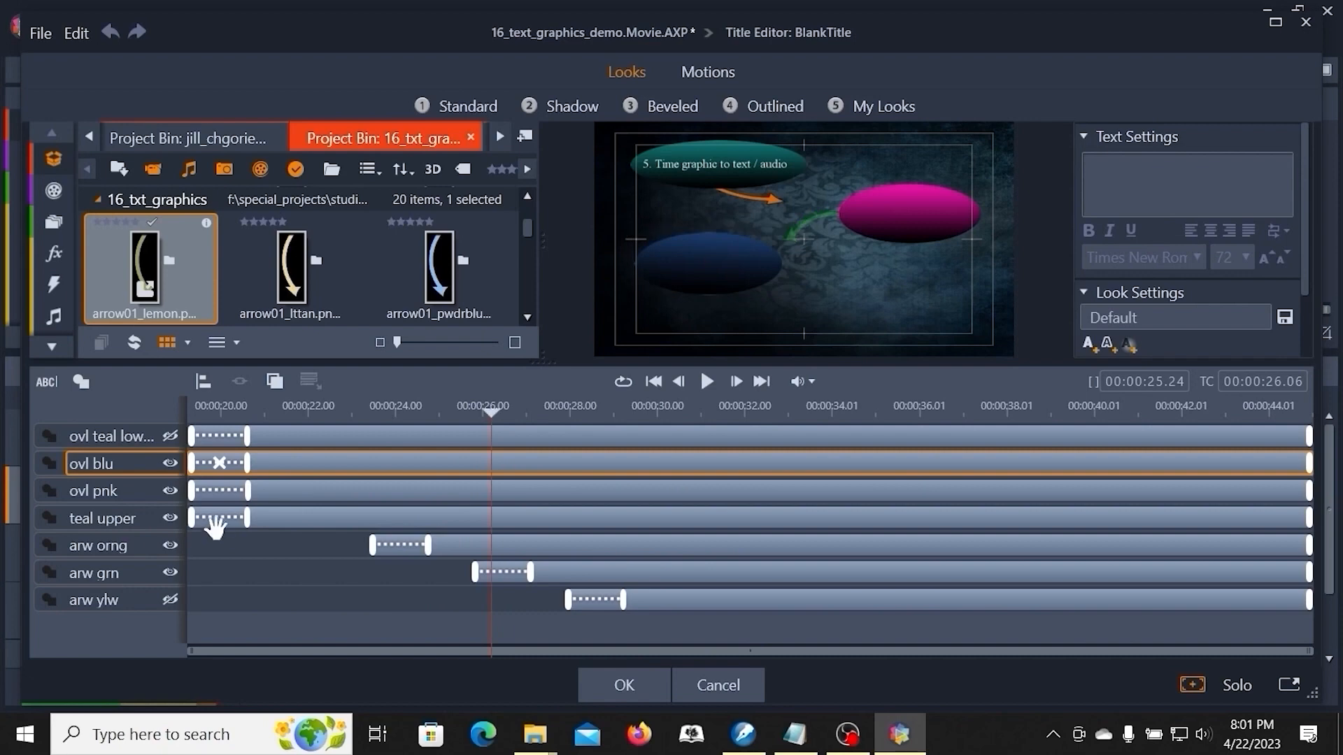
pyautogui.moveTo(194, 491); pyautogui.dragTo(489, 525)
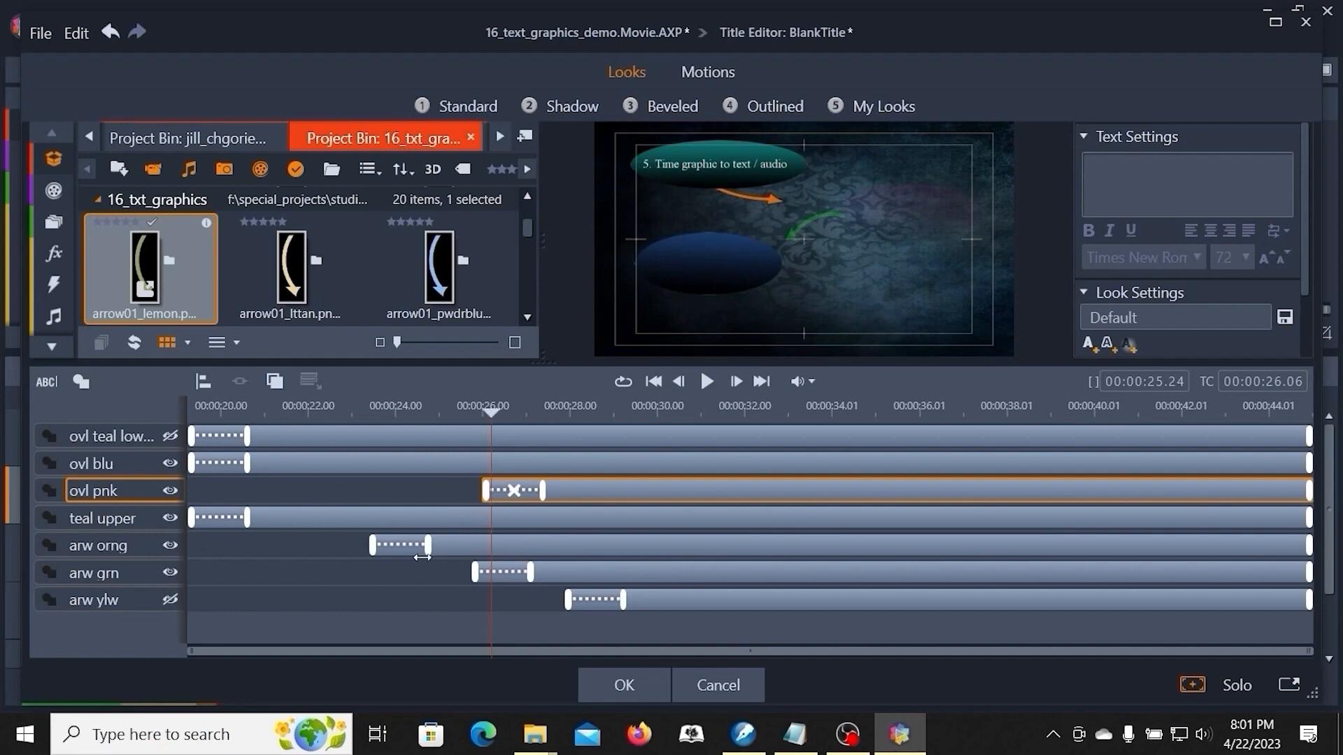
pyautogui.click(491, 413)
pyautogui.moveTo(490, 413); pyautogui.dragTo(478, 449)
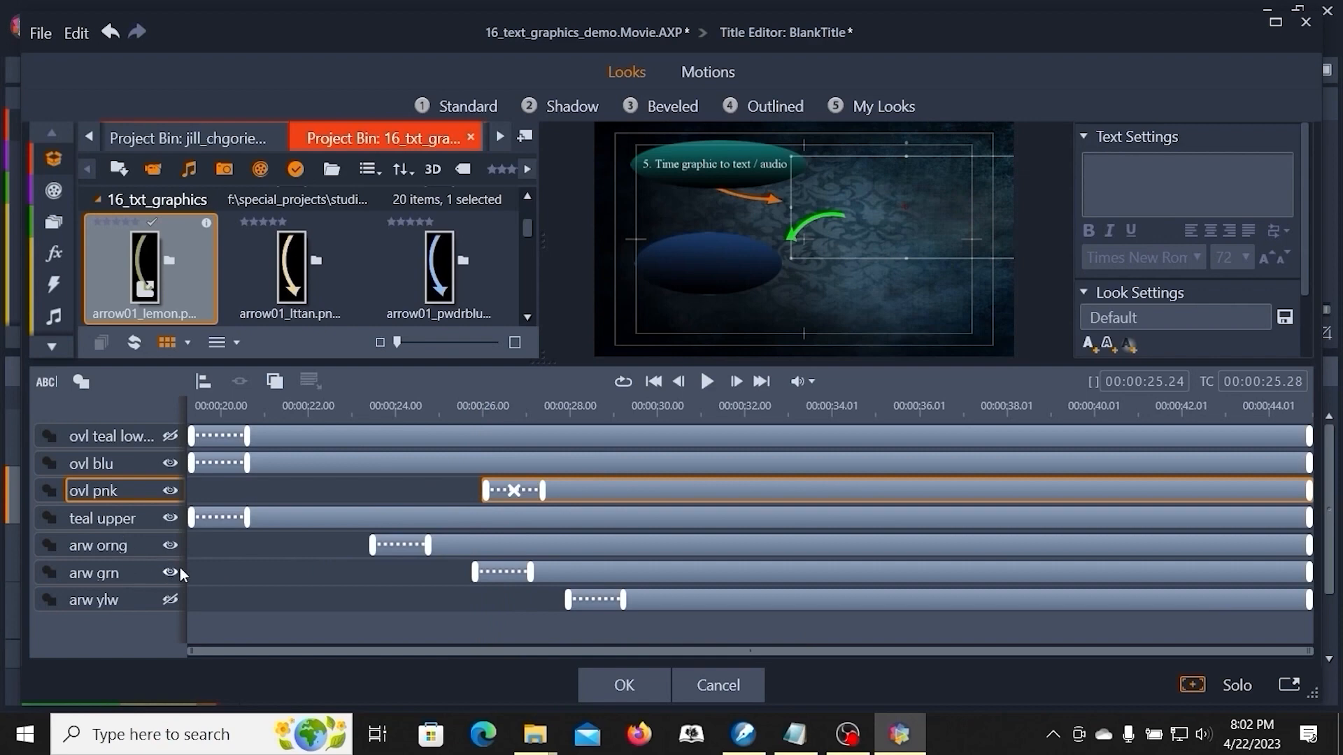
pyautogui.moveTo(378, 549); pyautogui.dragTo(474, 575)
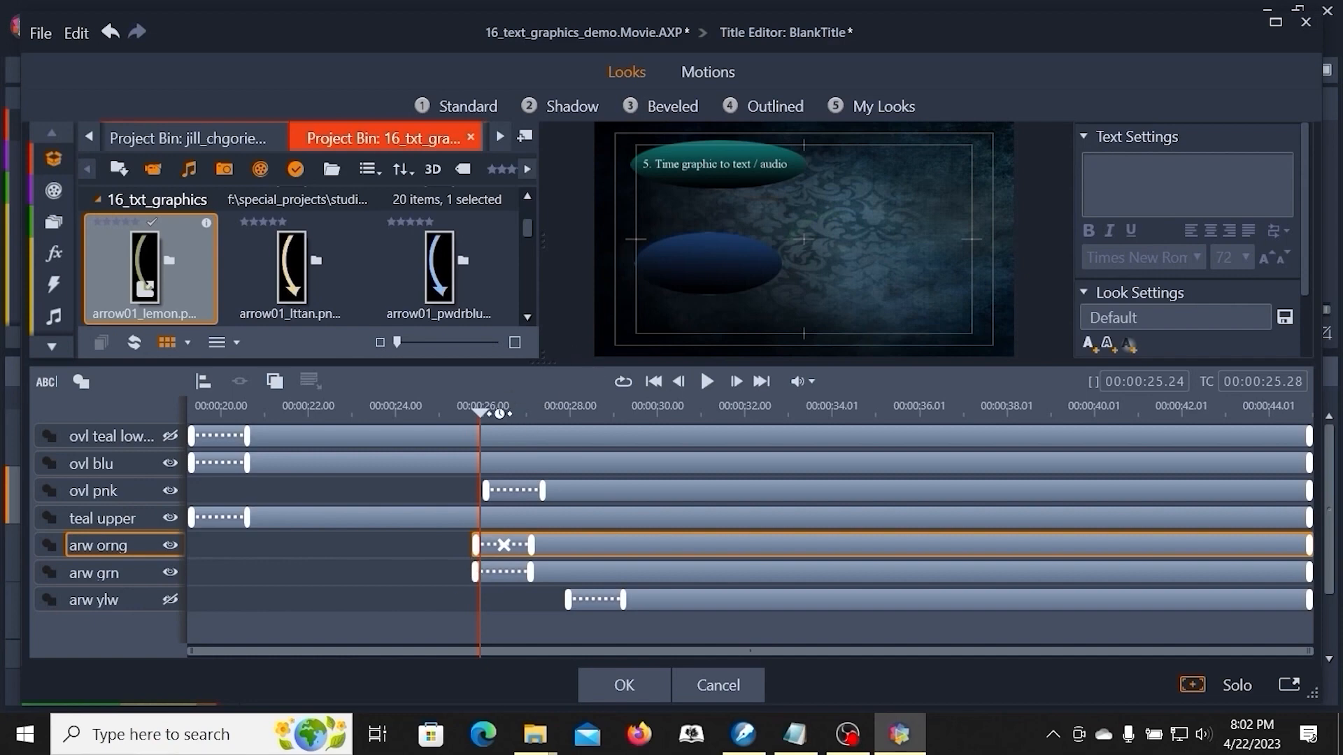
# - Delay the 'ovl blu' layer to about 35.5 s and the 'arw grn' layer to about 35 s, then accept the changes
pyautogui.moveTo(480, 413); pyautogui.dragTo(906, 461)
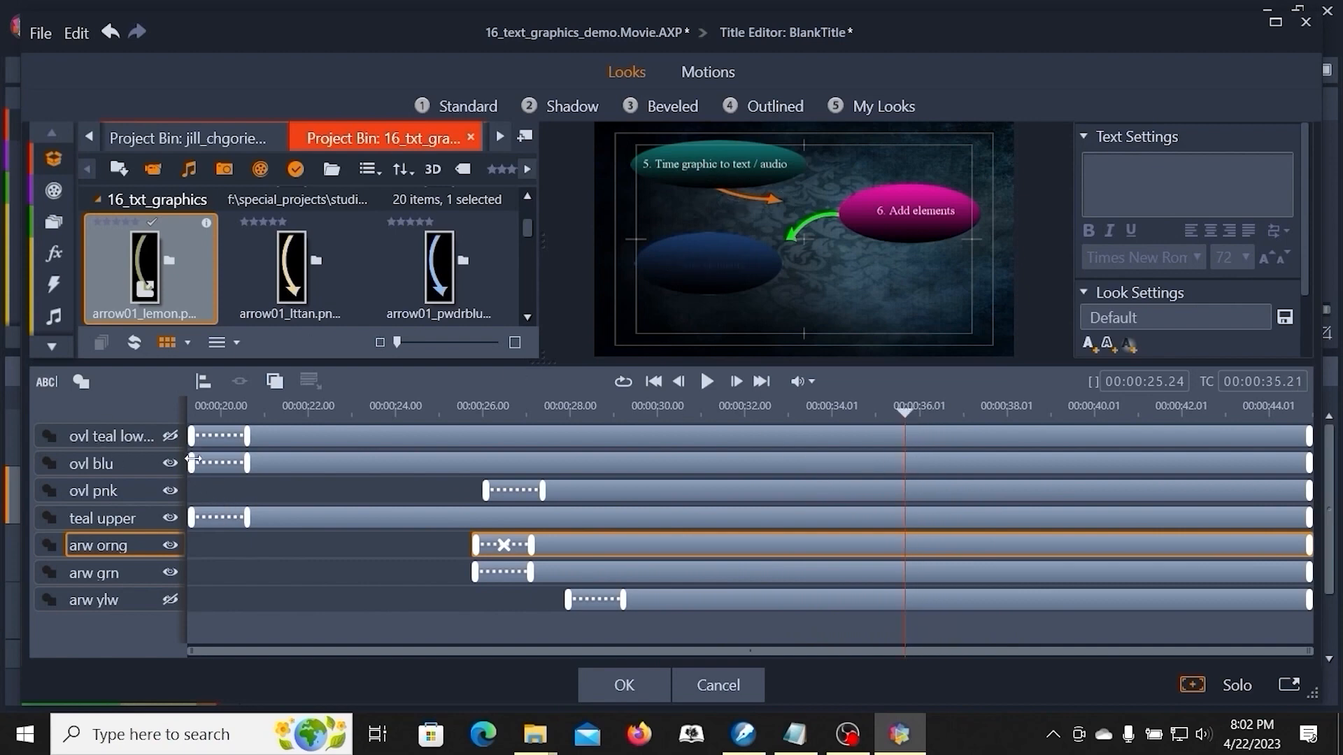
pyautogui.moveTo(192, 464); pyautogui.dragTo(899, 462)
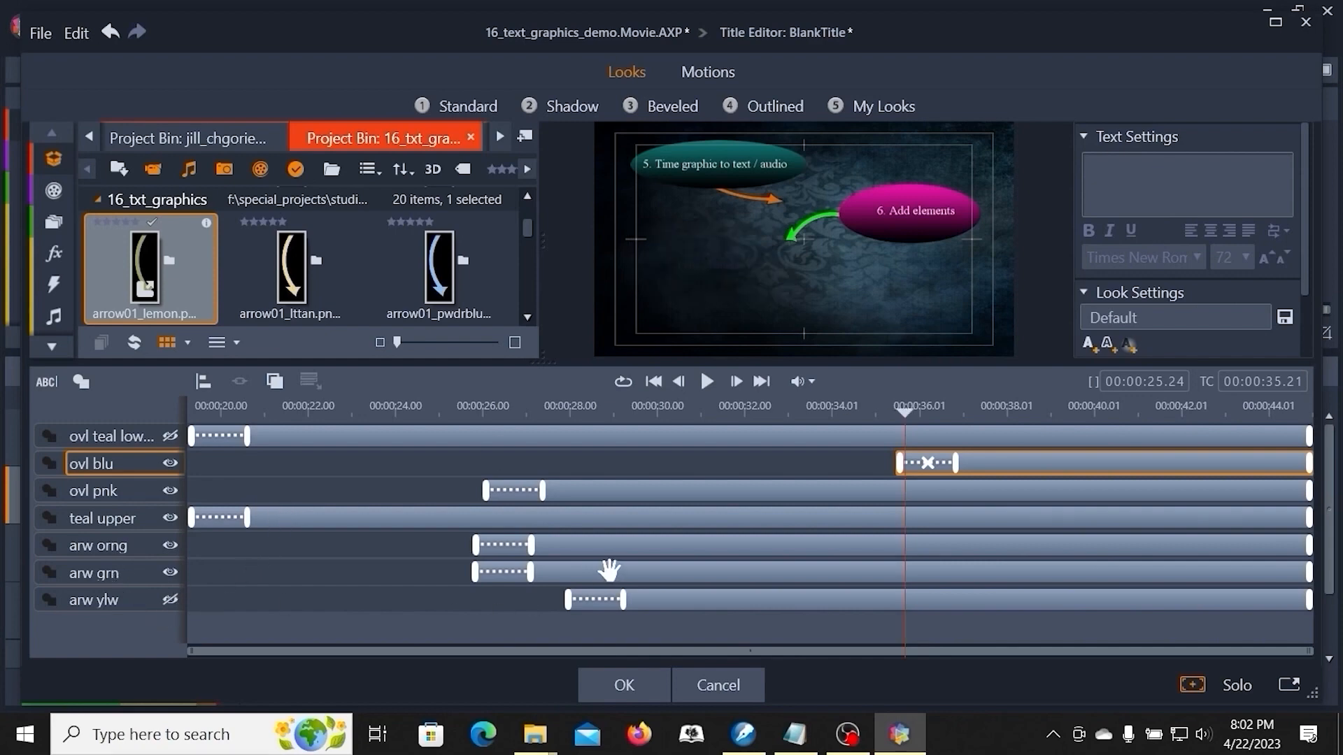
pyautogui.moveTo(475, 573); pyautogui.dragTo(890, 571)
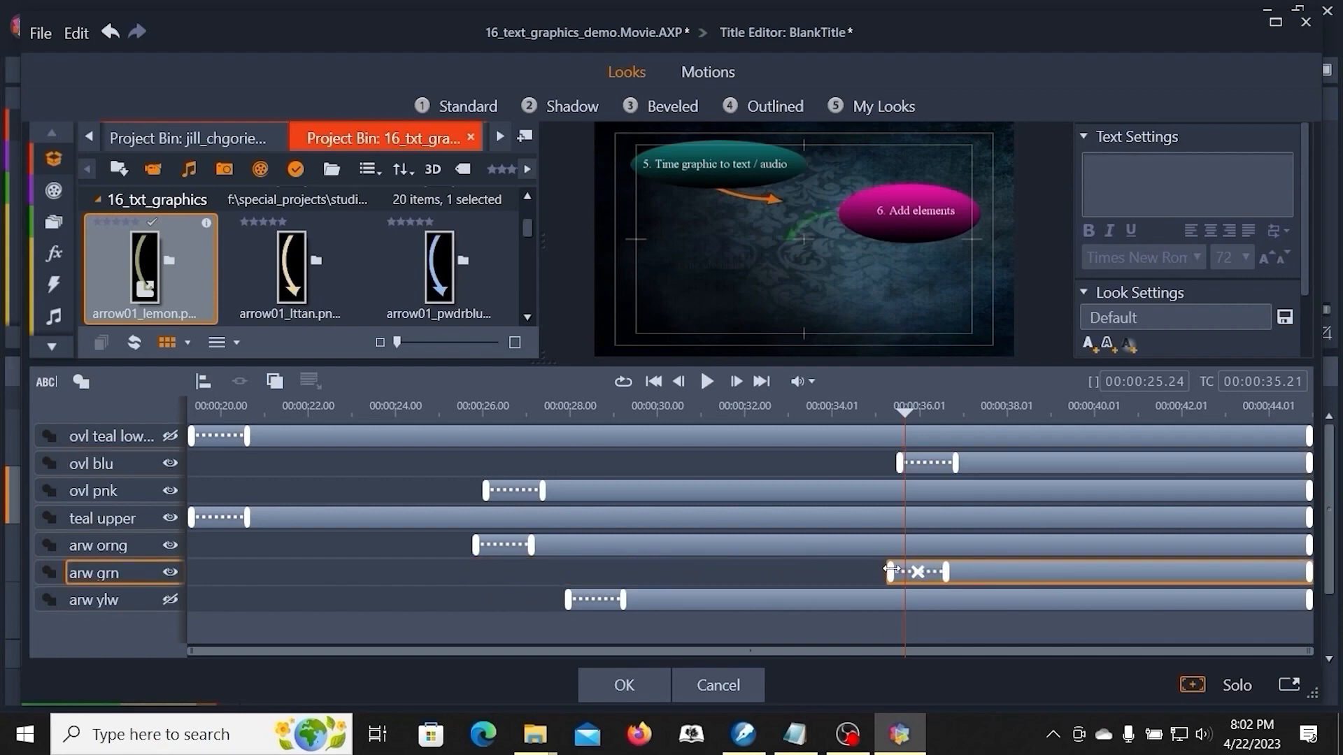
pyautogui.moveTo(892, 568); pyautogui.dragTo(902, 569)
pyautogui.moveTo(907, 574)
pyautogui.mouseDown()
pyautogui.moveTo(871, 573)
pyautogui.moveTo(885, 573)
pyautogui.mouseUp()
pyautogui.click(641, 686)
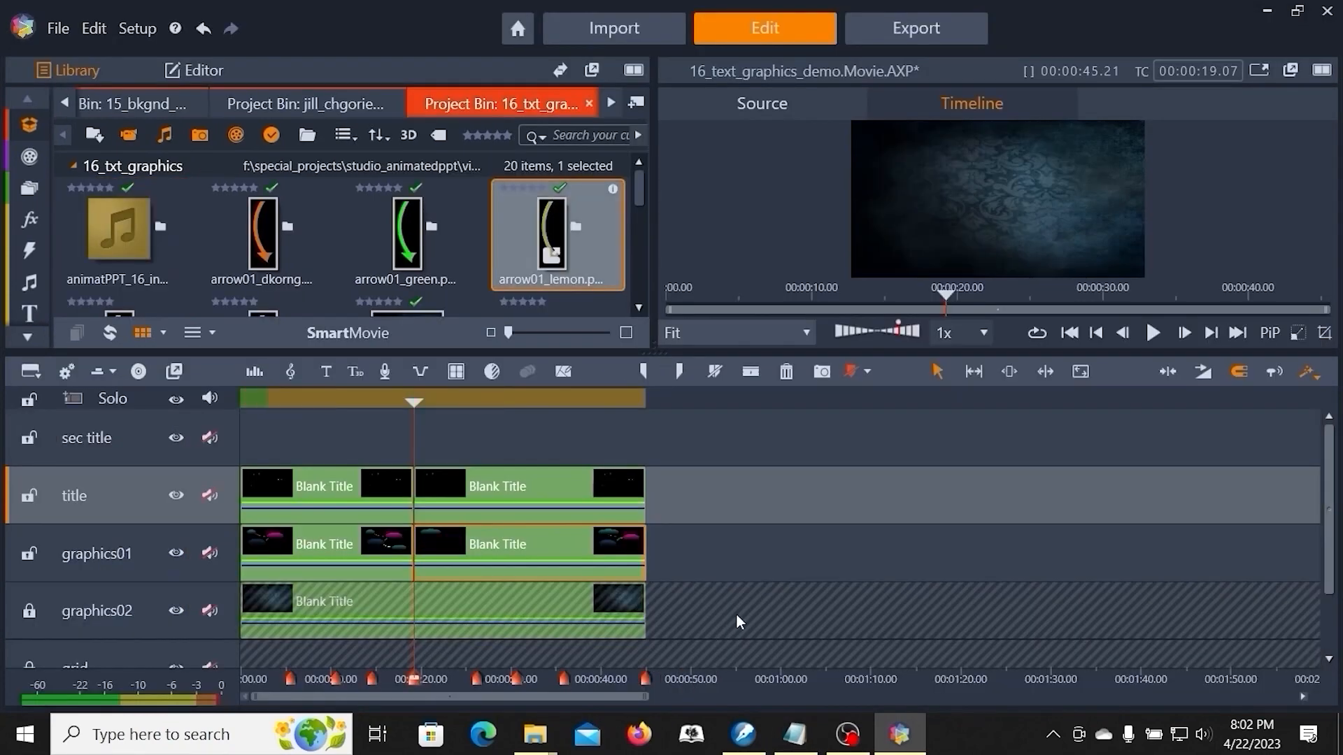
# - Play the movie in the full-screen preview to check the graphics timing
pyautogui.click(532, 481)
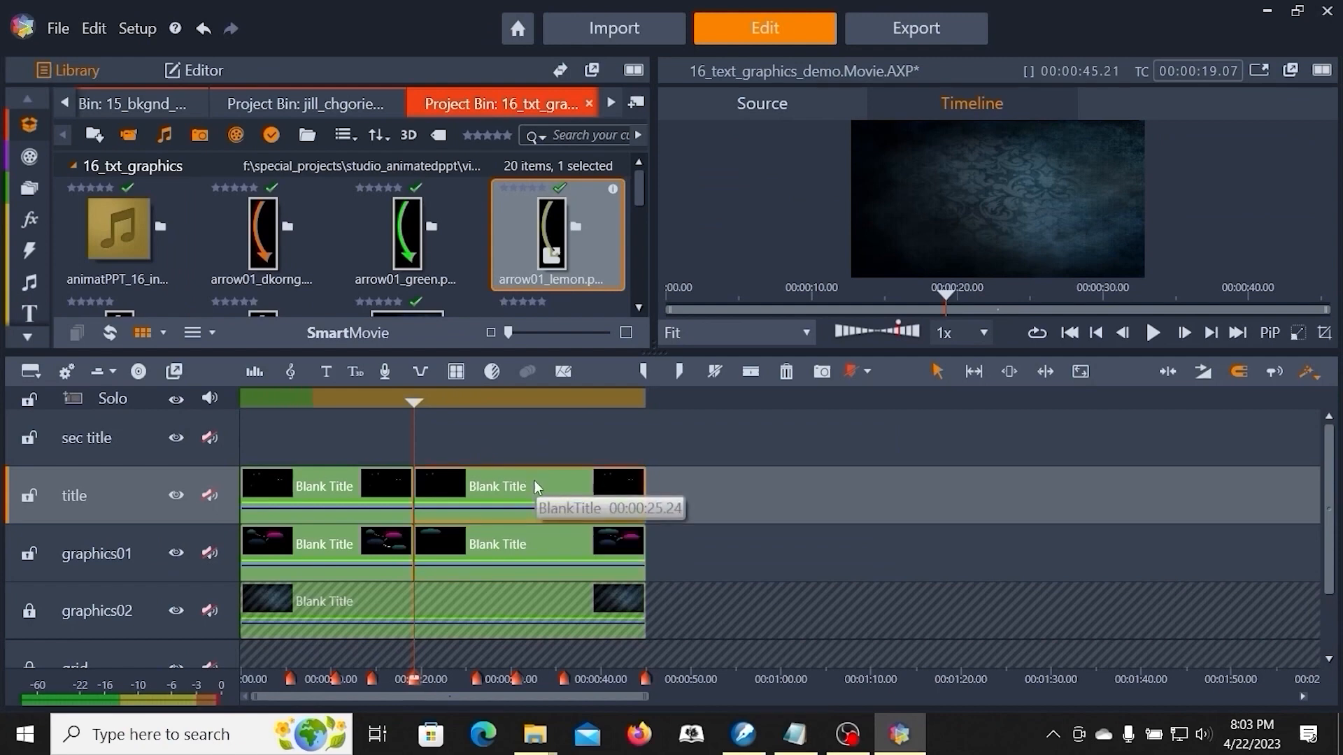
pyautogui.click(1266, 69)
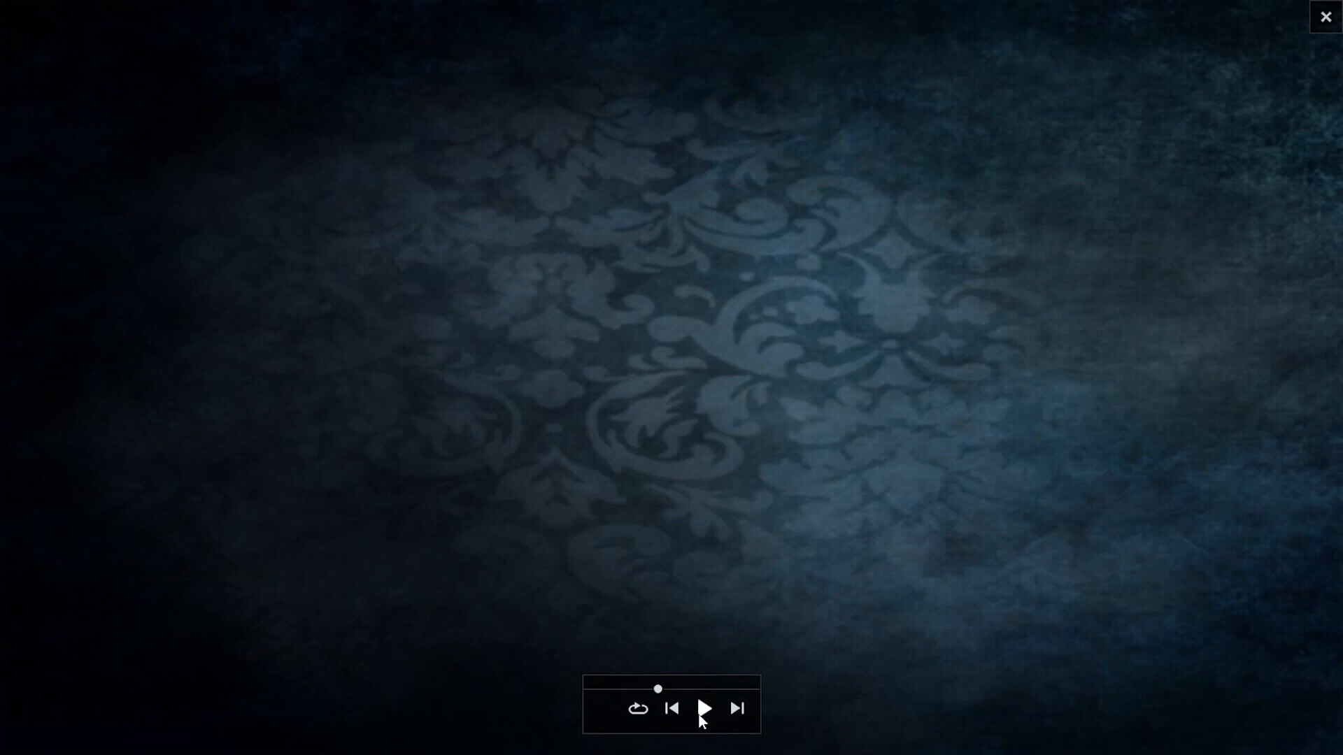
pyautogui.click(702, 711)
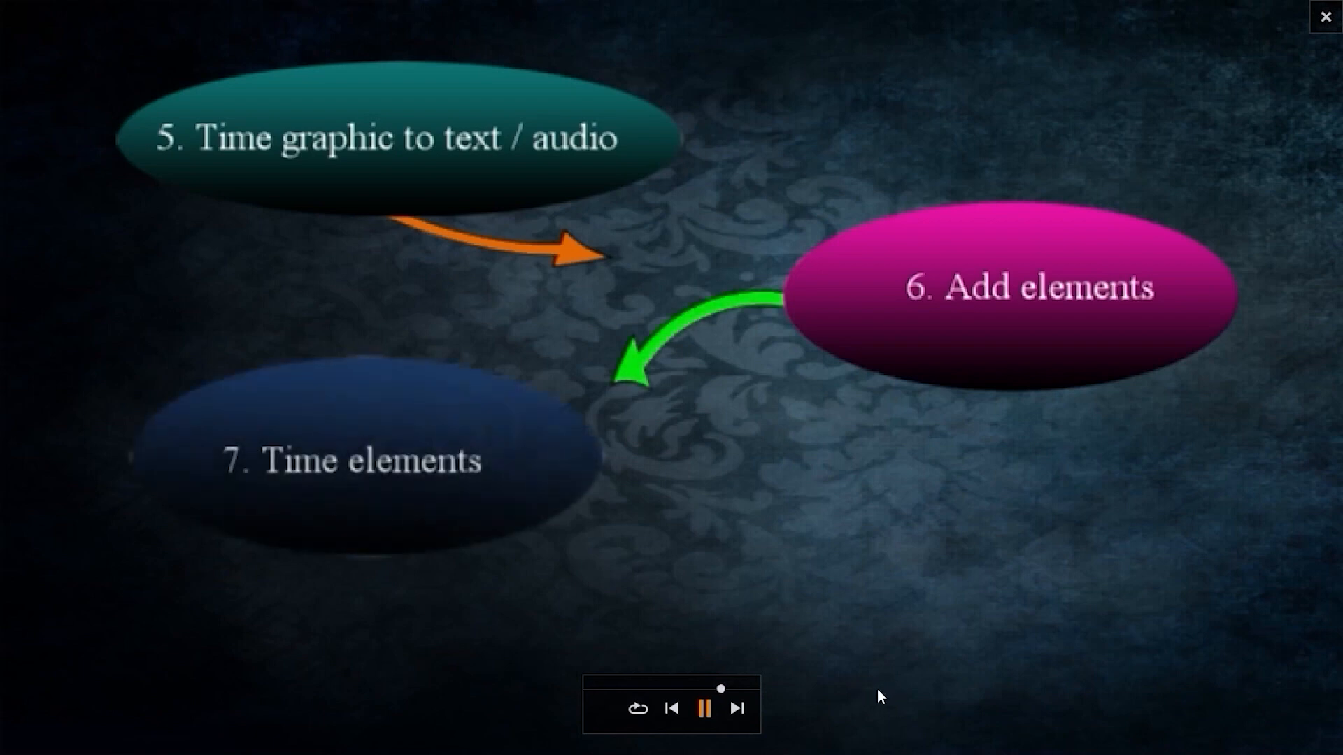
pyautogui.click(705, 710)
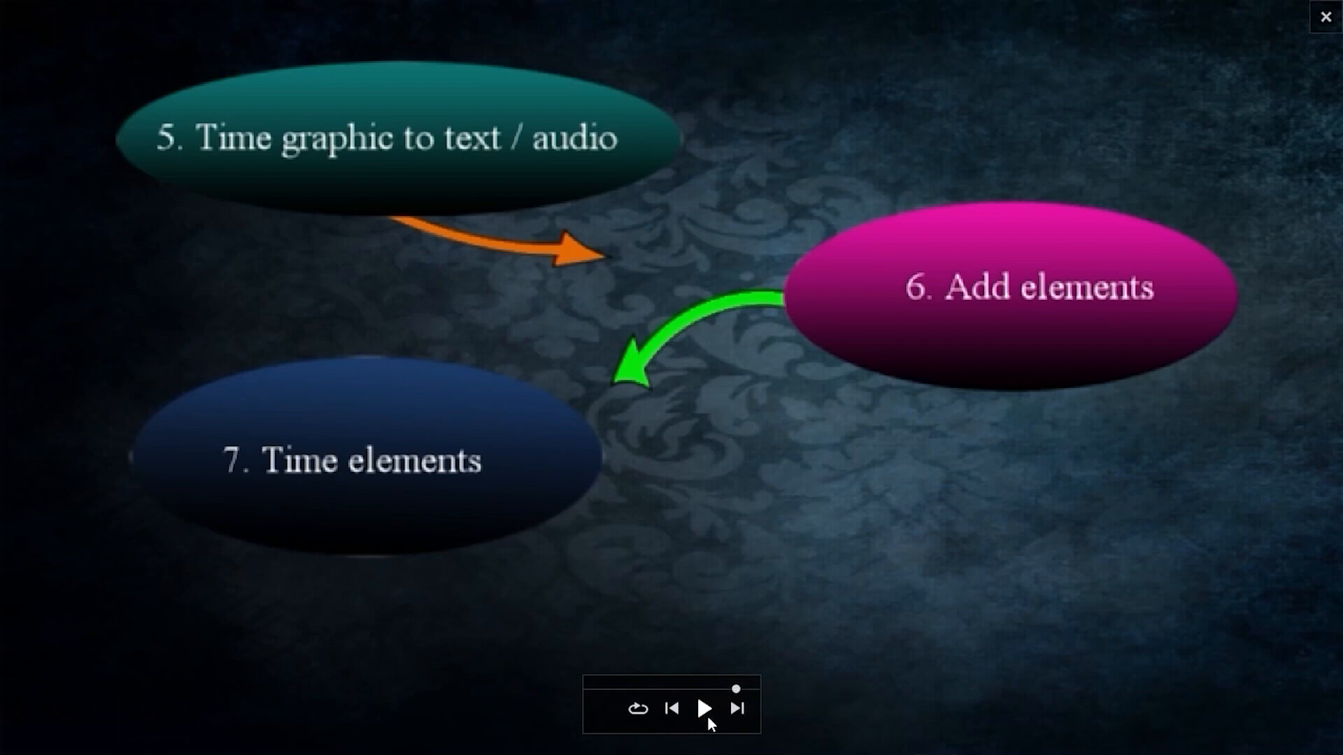
pyautogui.click(1327, 16)
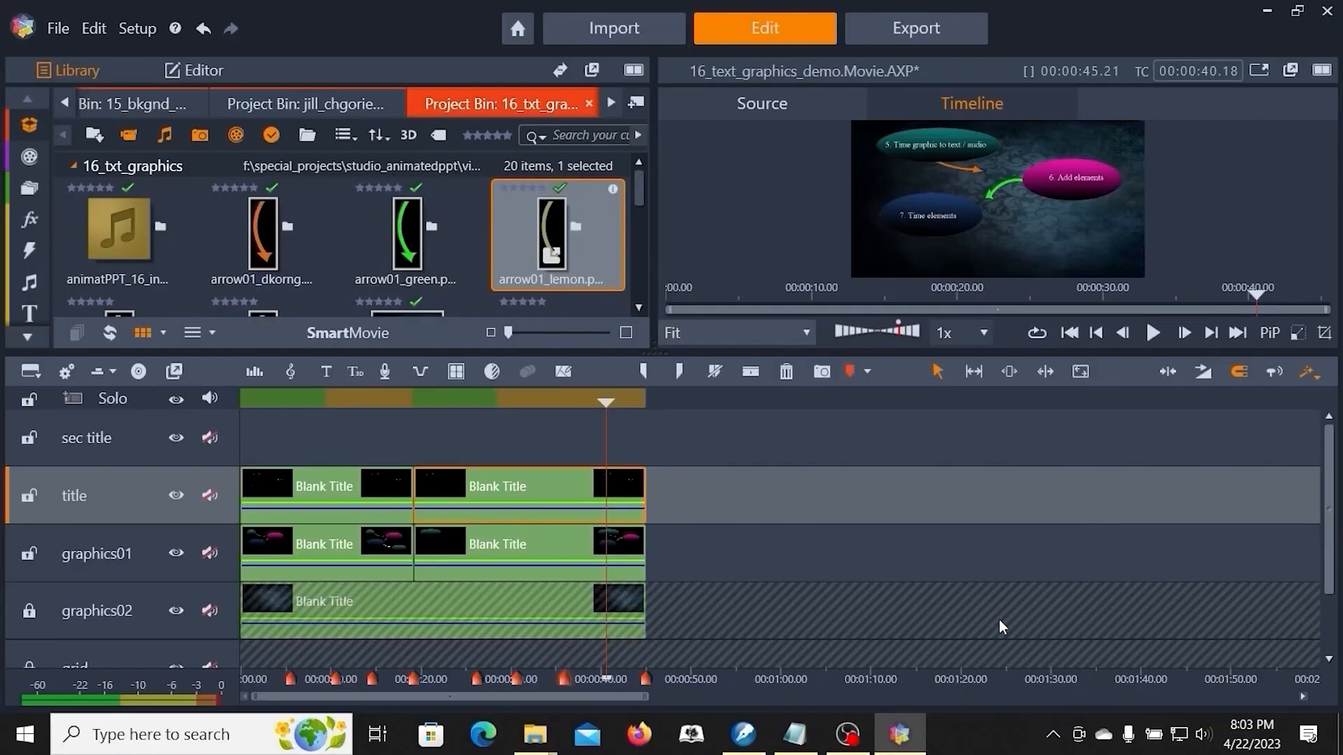
# - Reopen the second graphics clip in the Title Editor at about 40 s and nudge the green arrow down
pyautogui.rightClick(524, 533)
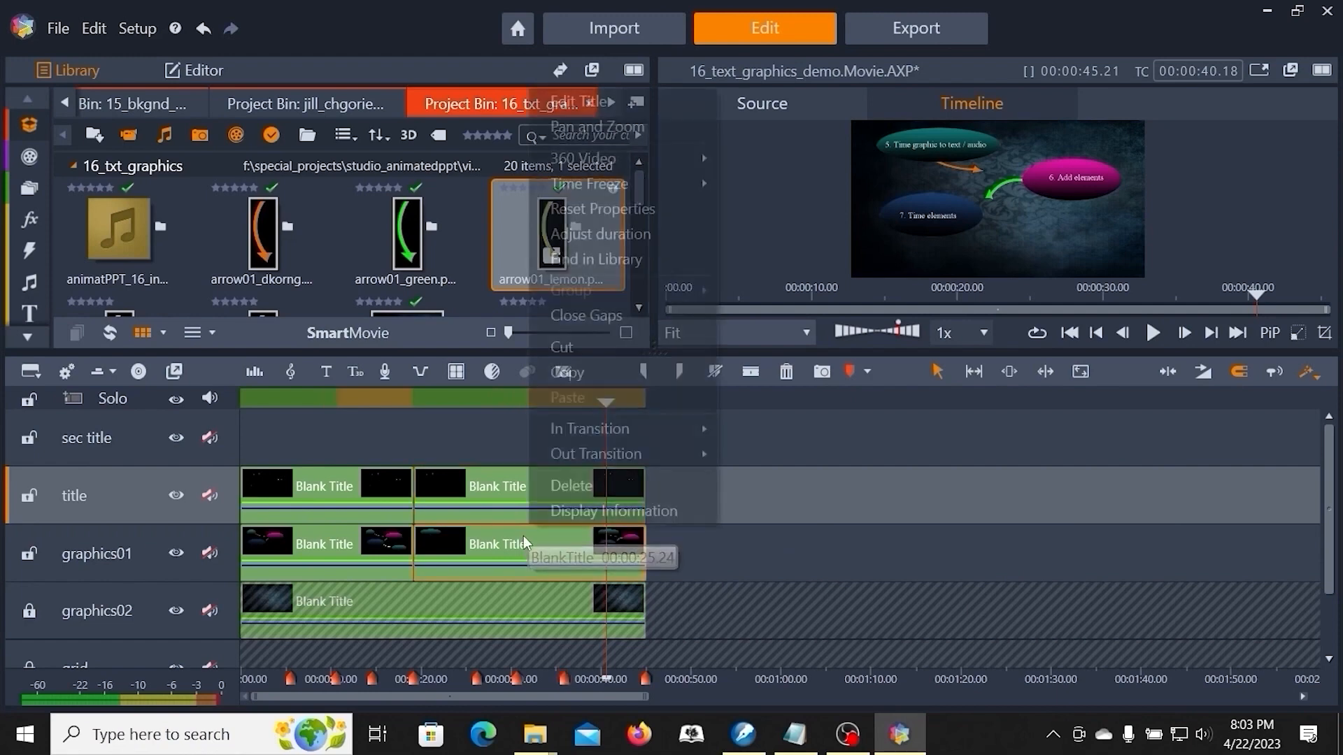
pyautogui.click(593, 100)
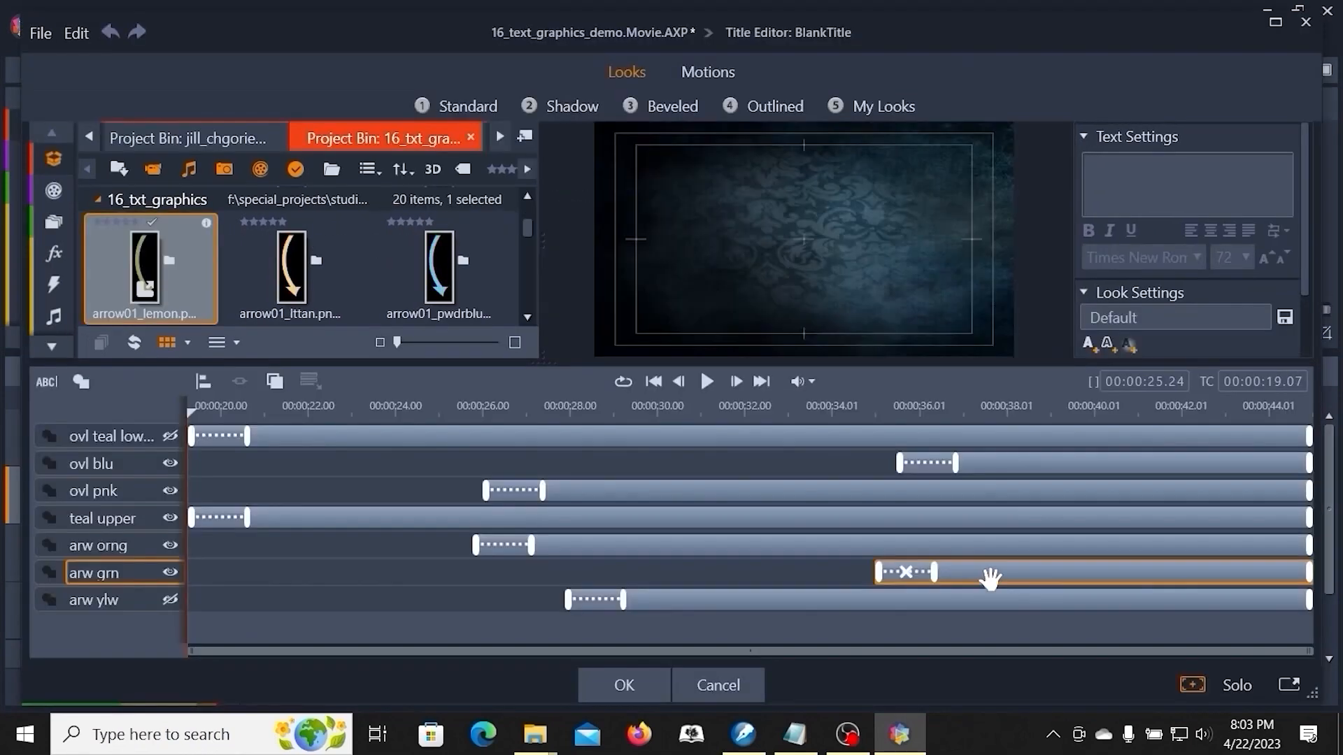
pyautogui.click(1120, 407)
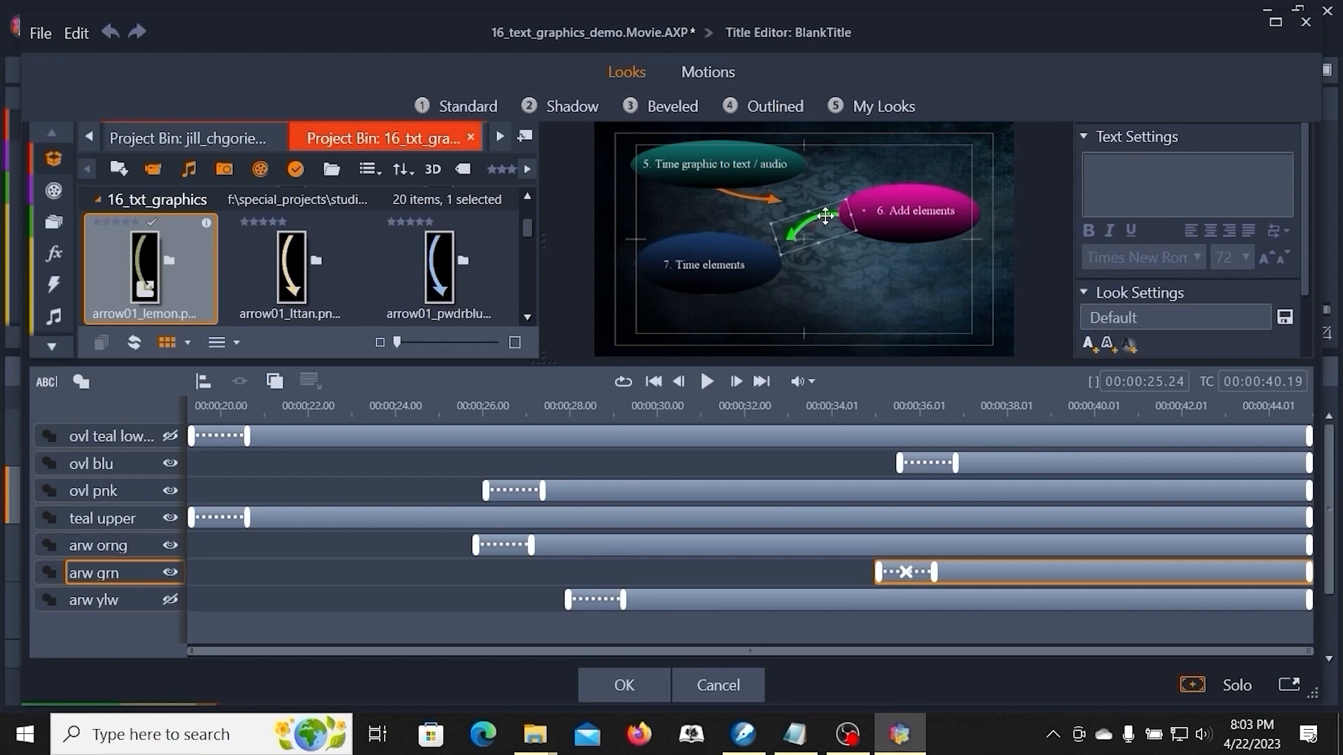
pyautogui.moveTo(826, 217); pyautogui.dragTo(827, 224)
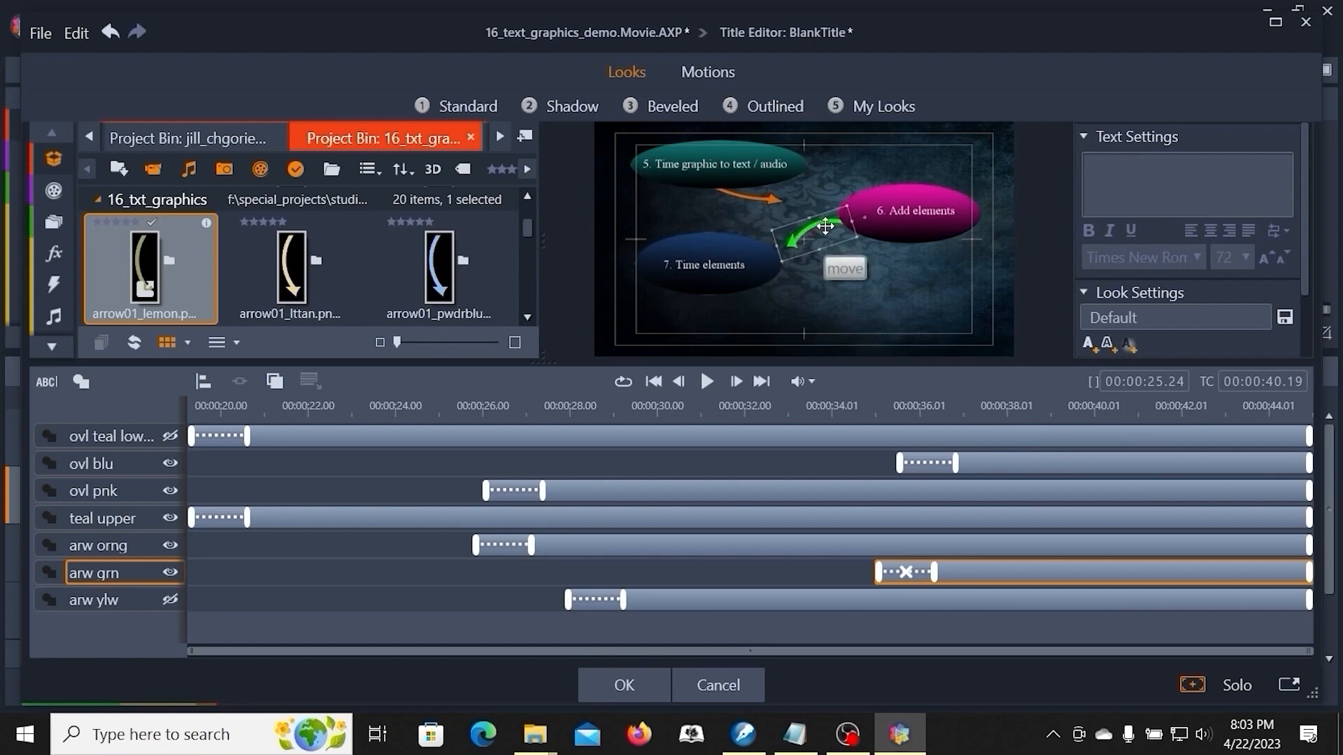
# - Move, stretch and rotate the orange arrow so it points from the teal oval to the pink oval
pyautogui.moveTo(743, 199); pyautogui.dragTo(790, 190)
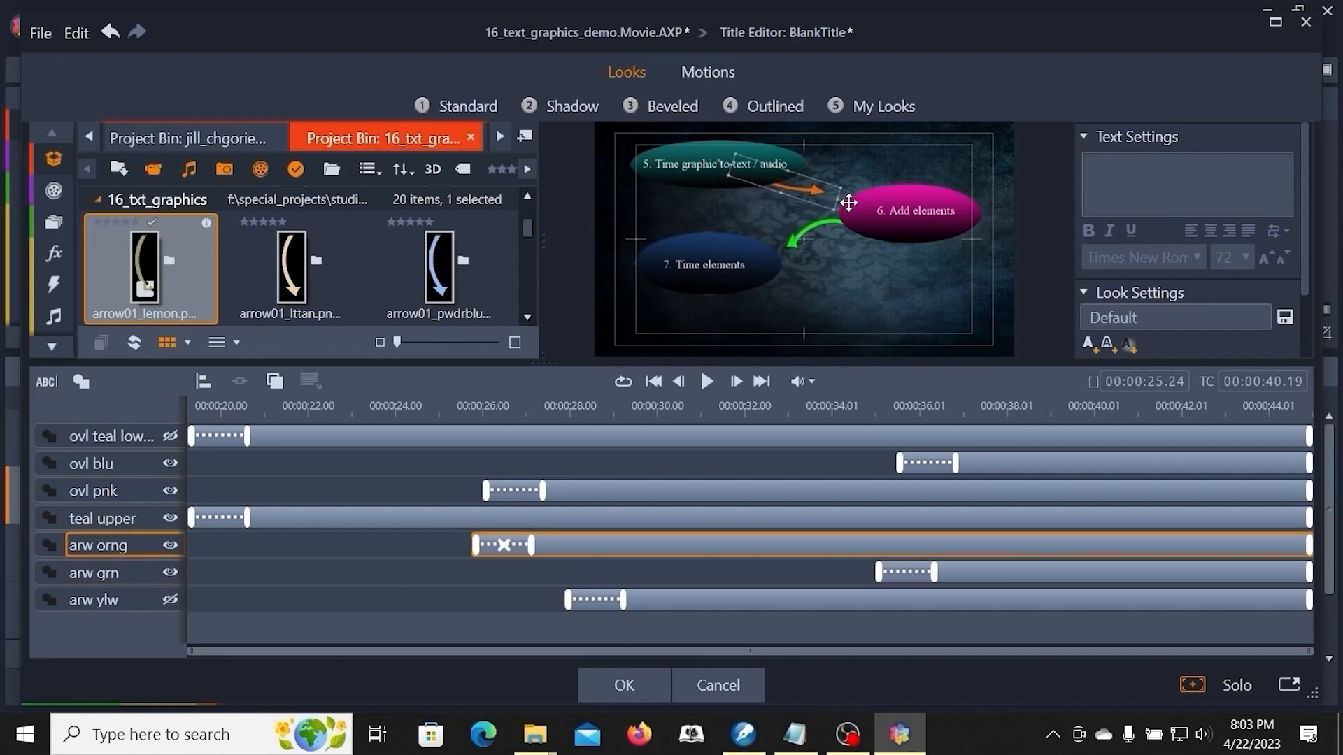
pyautogui.moveTo(839, 199); pyautogui.dragTo(858, 207)
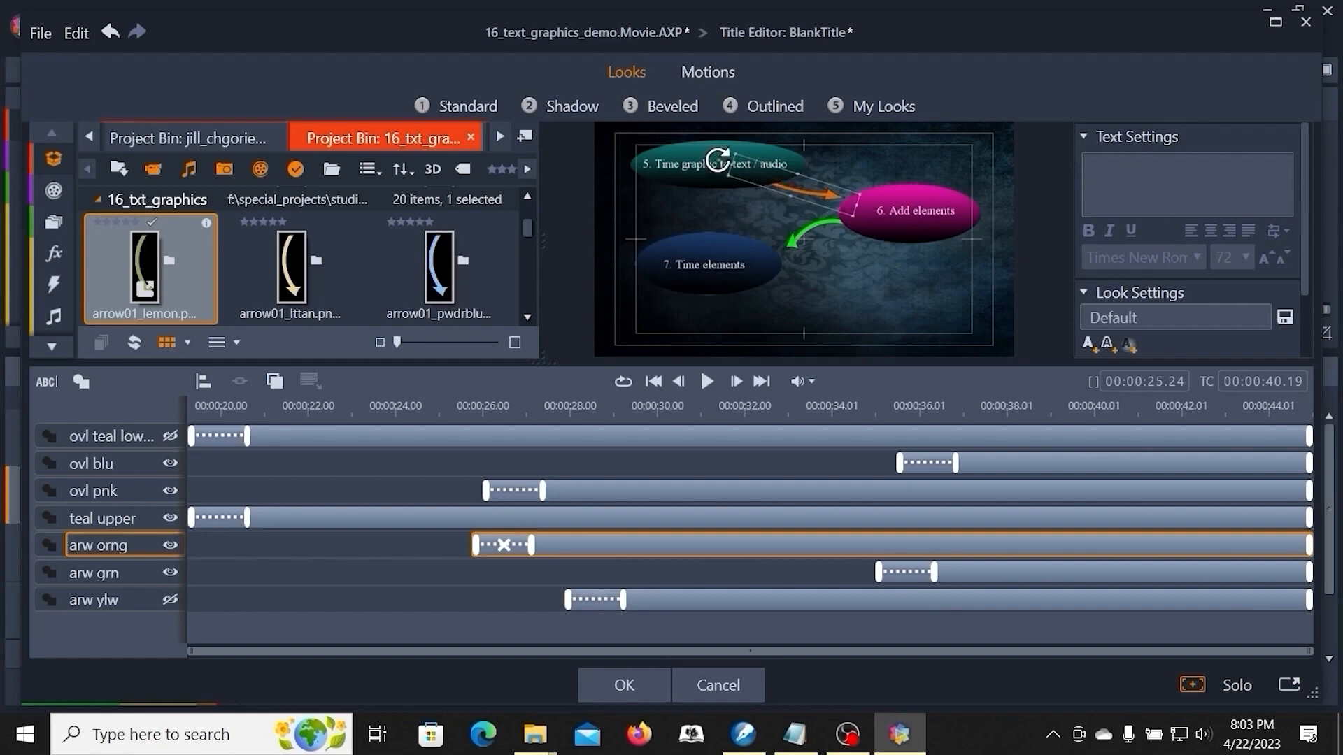
pyautogui.moveTo(717, 159); pyautogui.dragTo(721, 161)
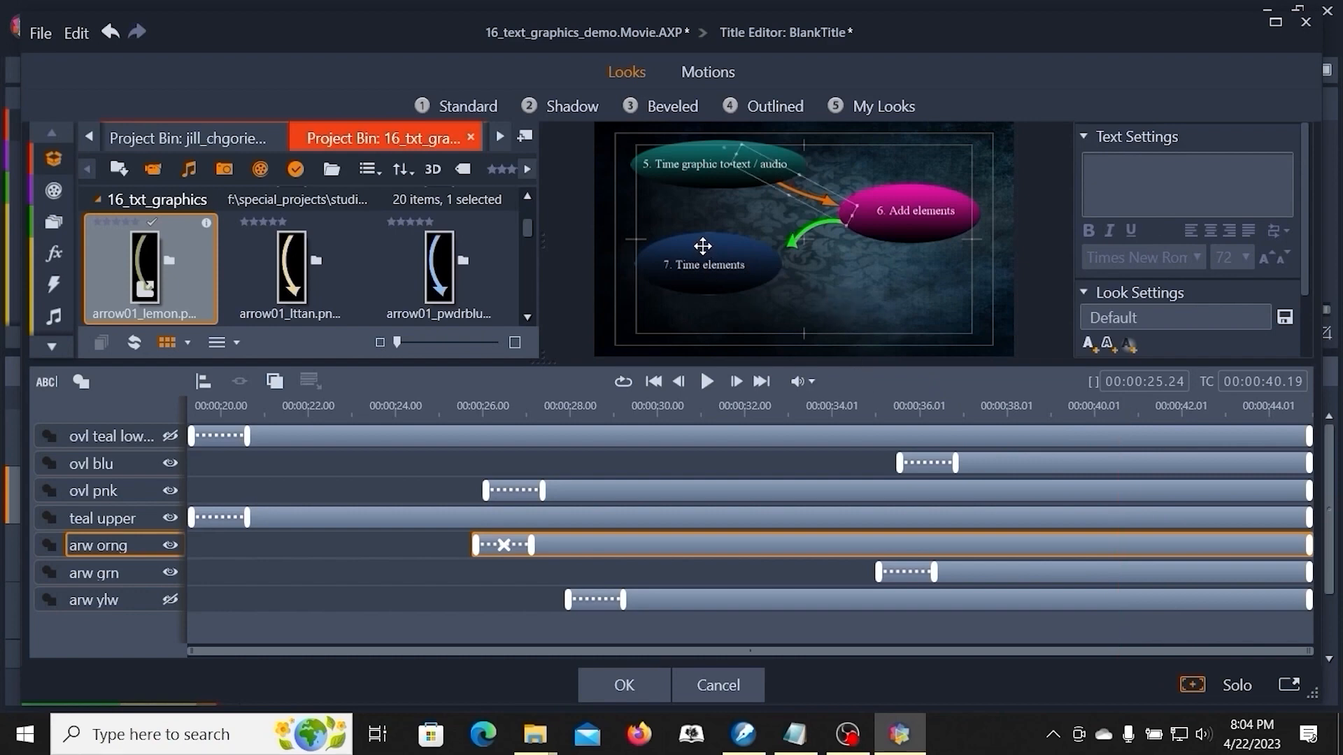
# - Move the blue 'Time elements' oval lower and to the right
pyautogui.moveTo(704, 248); pyautogui.dragTo(740, 274)
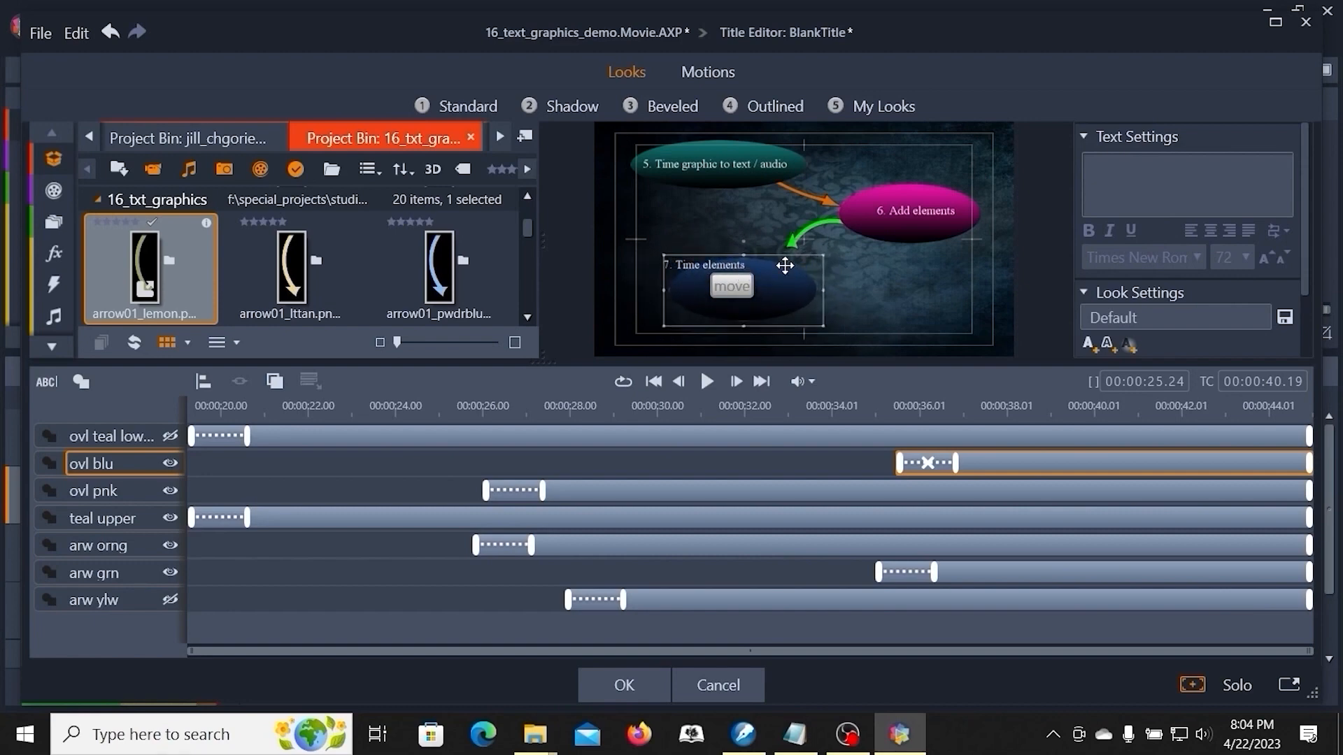
pyautogui.click(800, 235)
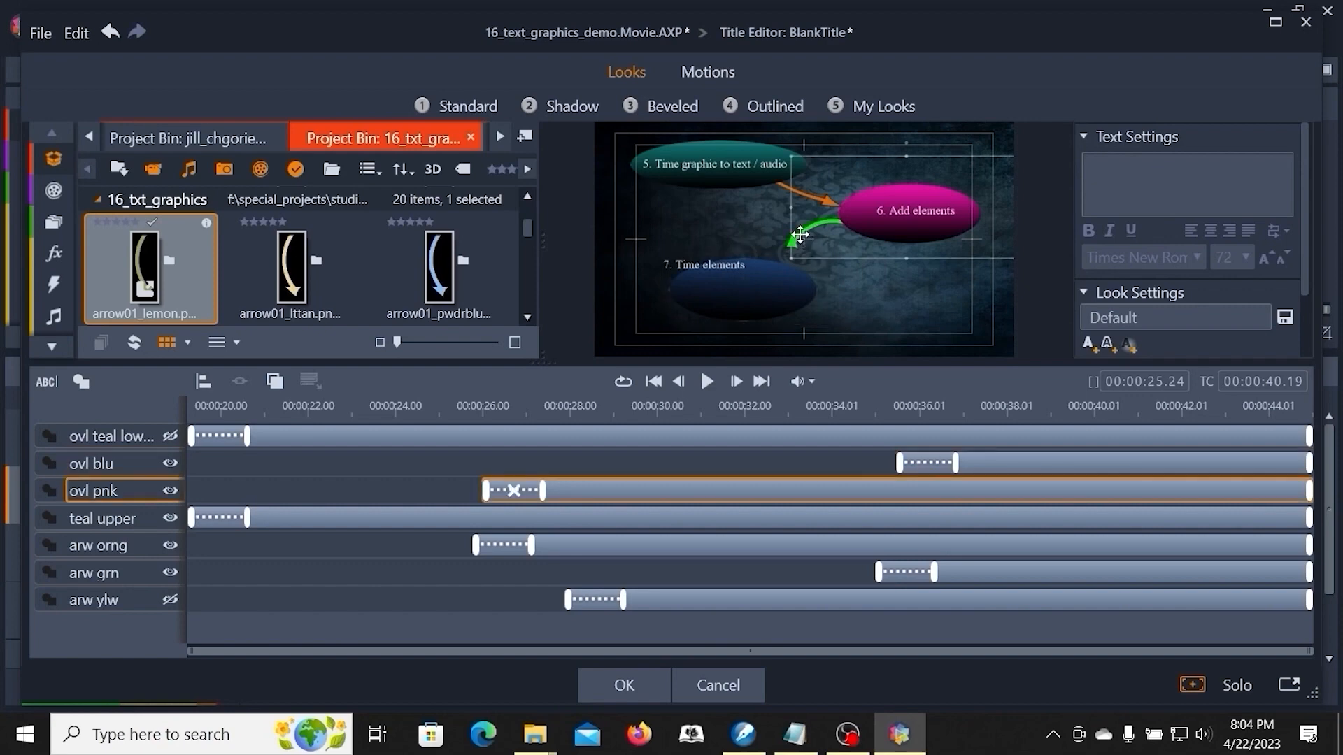
pyautogui.click(754, 243)
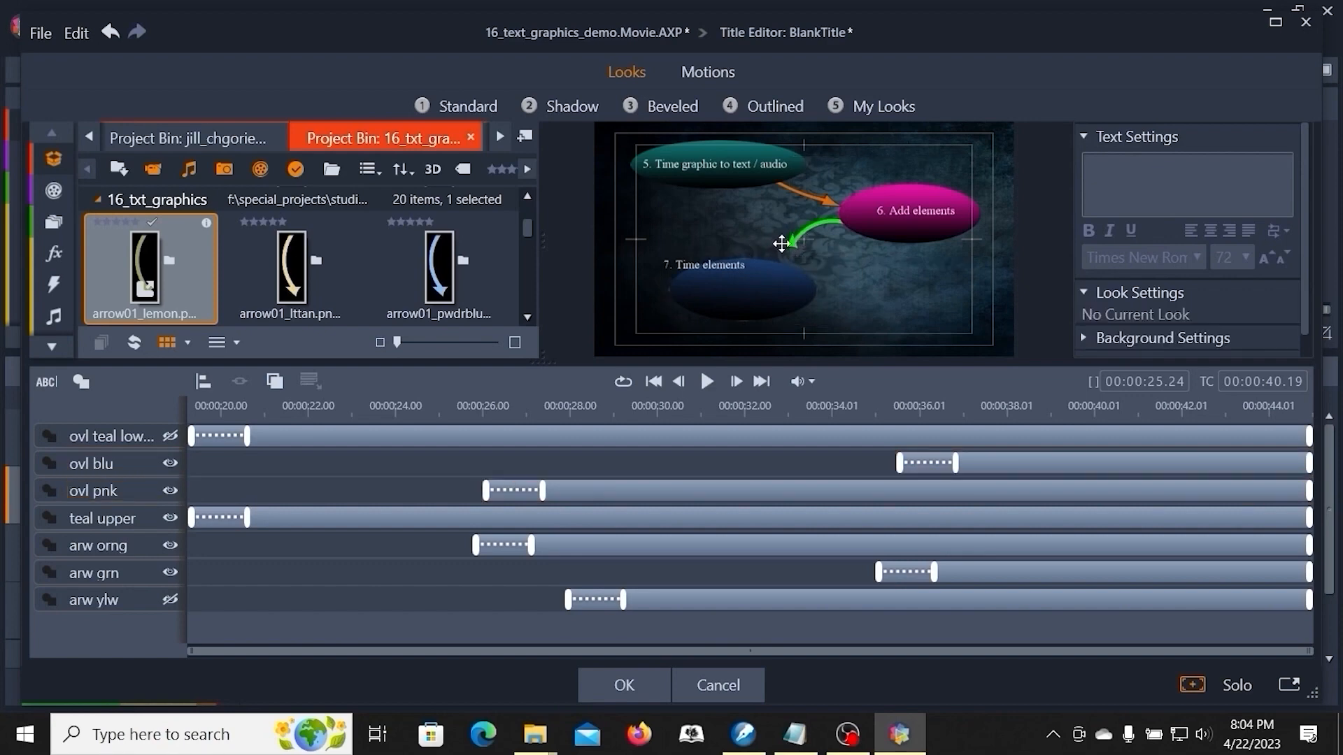
# - Rotate and resize the green arrow so it points from the pink oval down to the blue oval
pyautogui.click(122, 575)
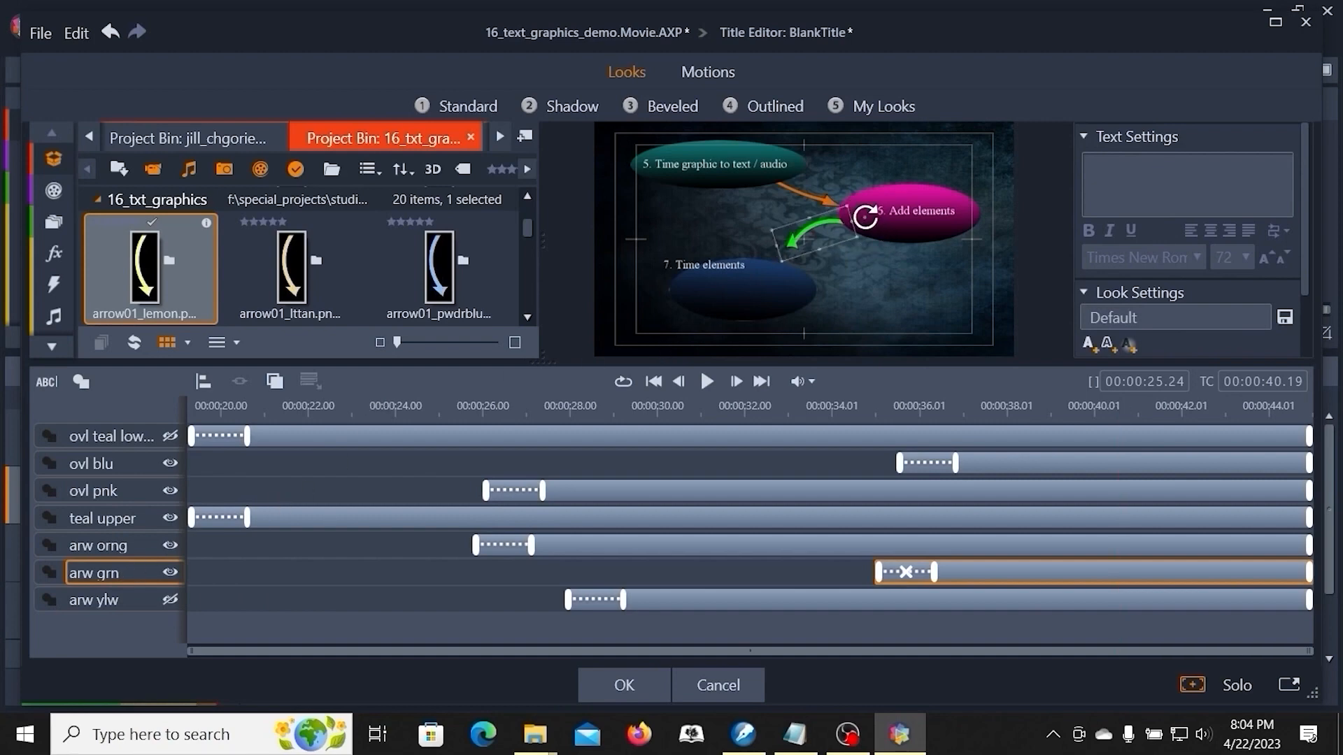
pyautogui.moveTo(870, 224); pyautogui.dragTo(865, 214)
pyautogui.moveTo(801, 243); pyautogui.dragTo(834, 250)
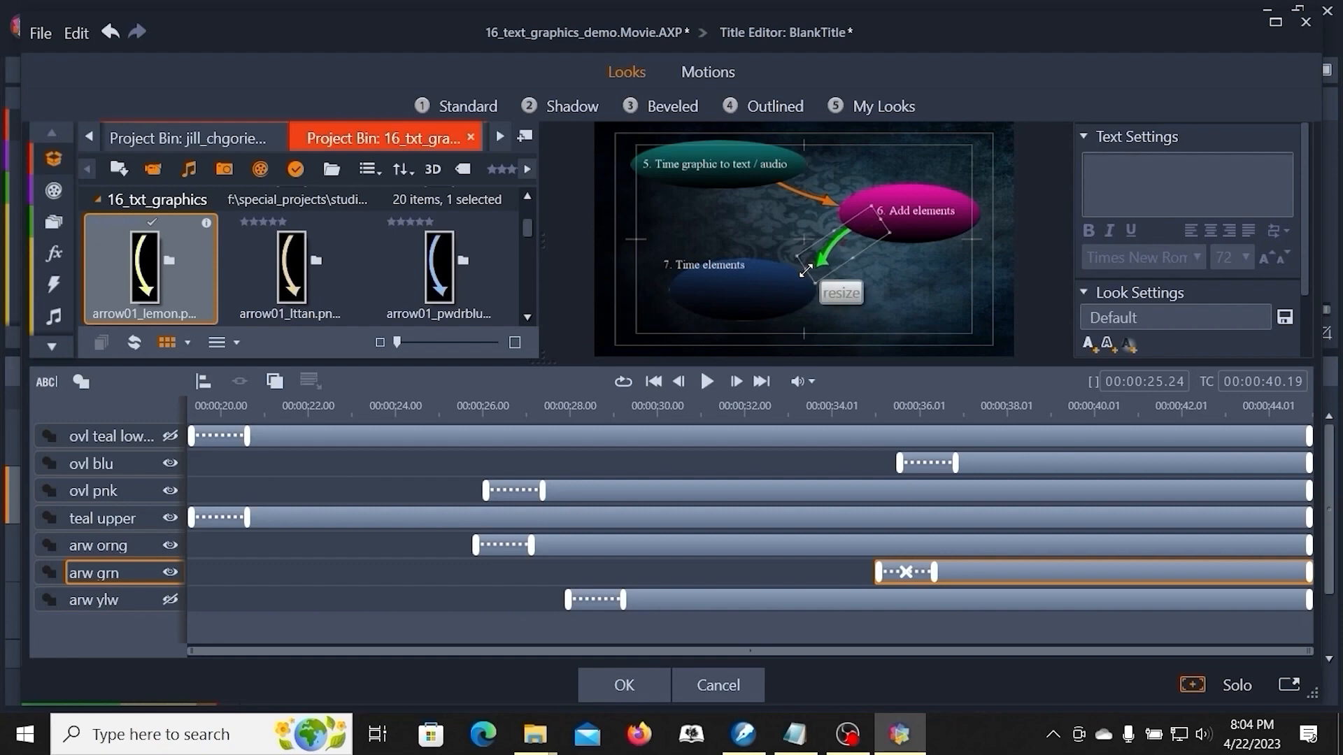
pyautogui.click(902, 321)
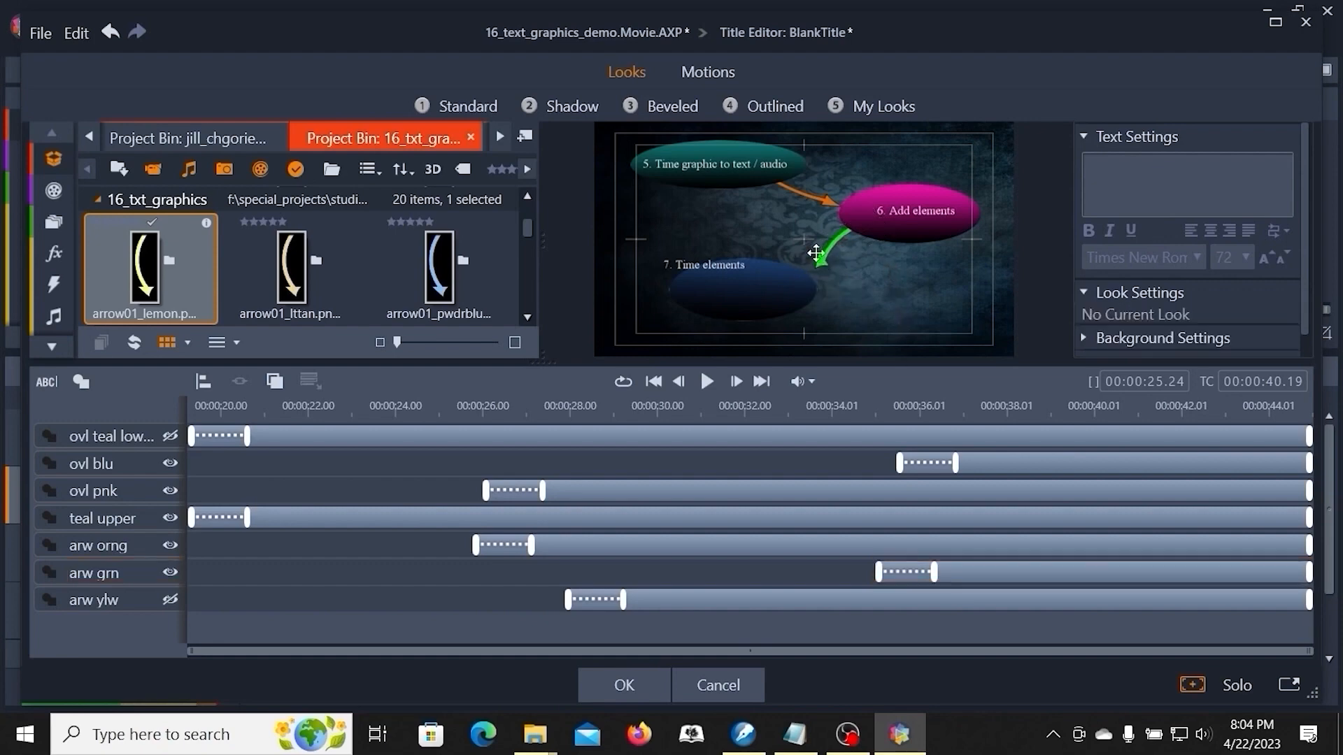
pyautogui.click(832, 247)
pyautogui.click(871, 312)
pyautogui.click(823, 274)
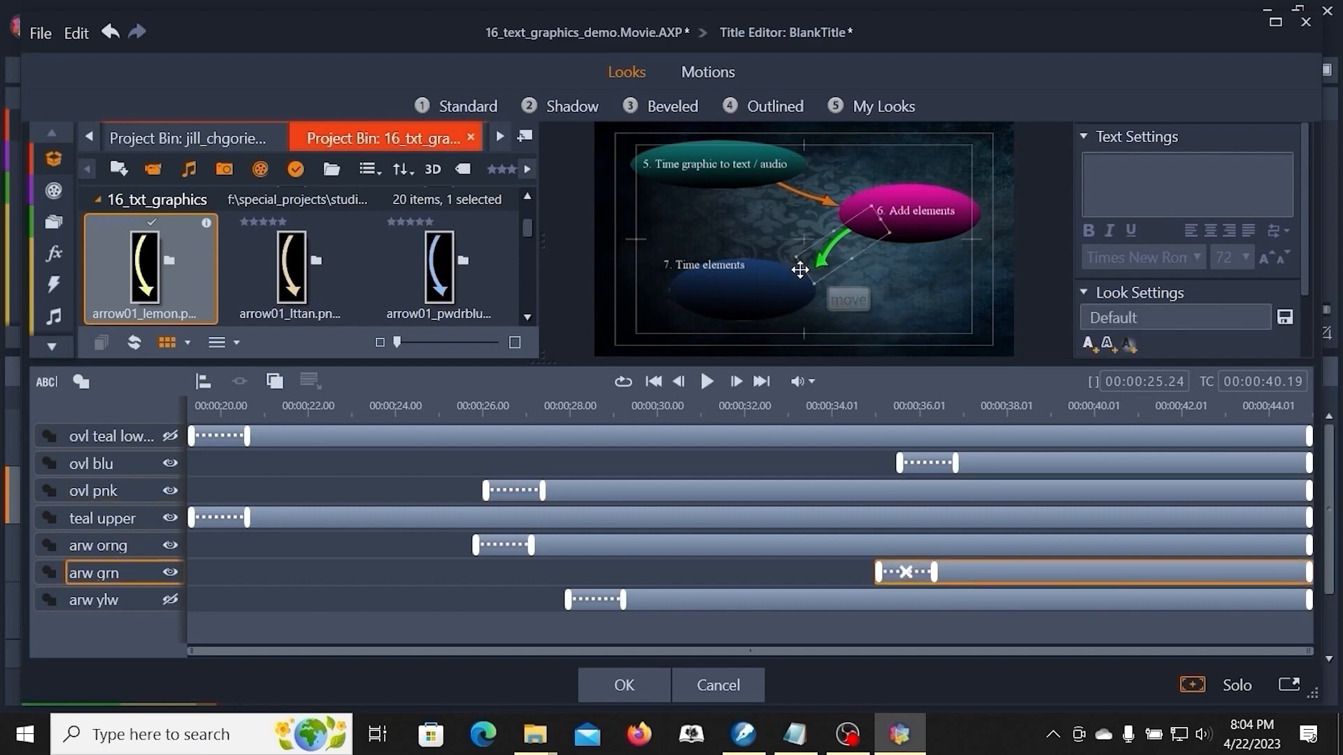
pyautogui.moveTo(806, 273); pyautogui.dragTo(802, 277)
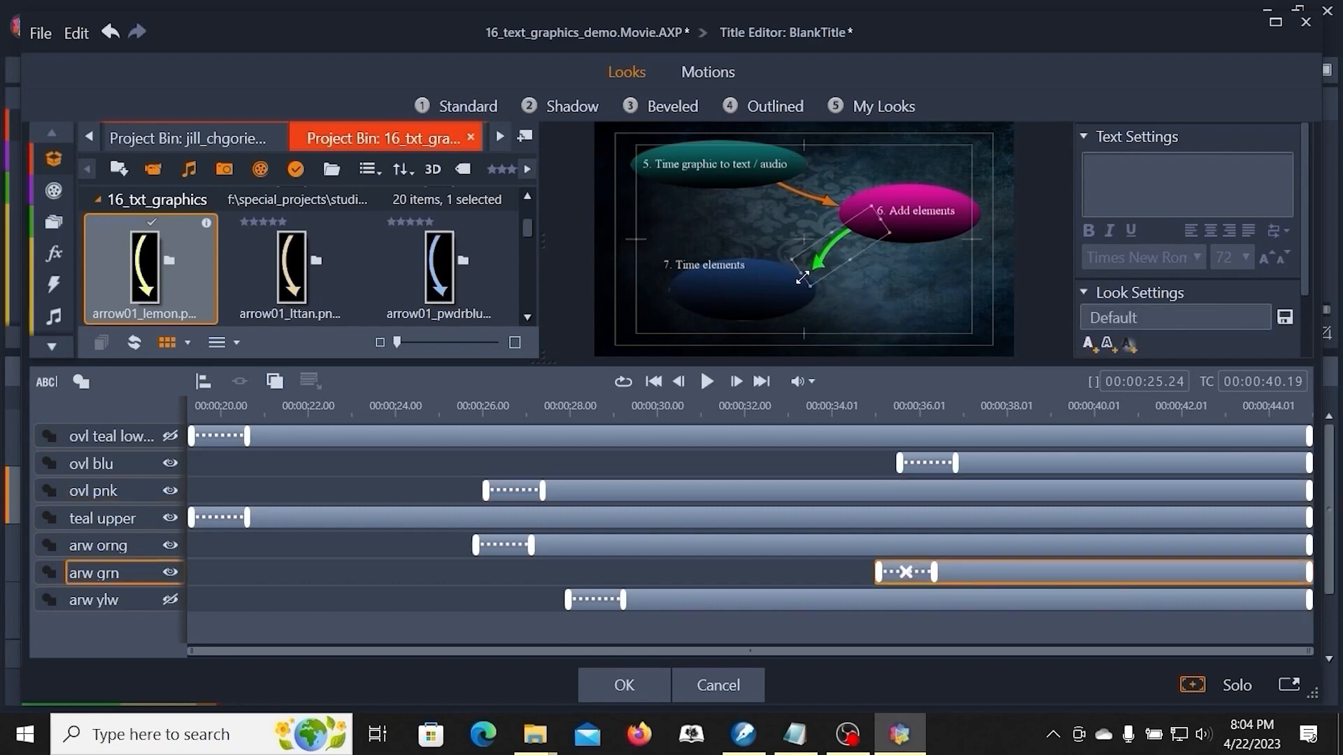
pyautogui.click(916, 291)
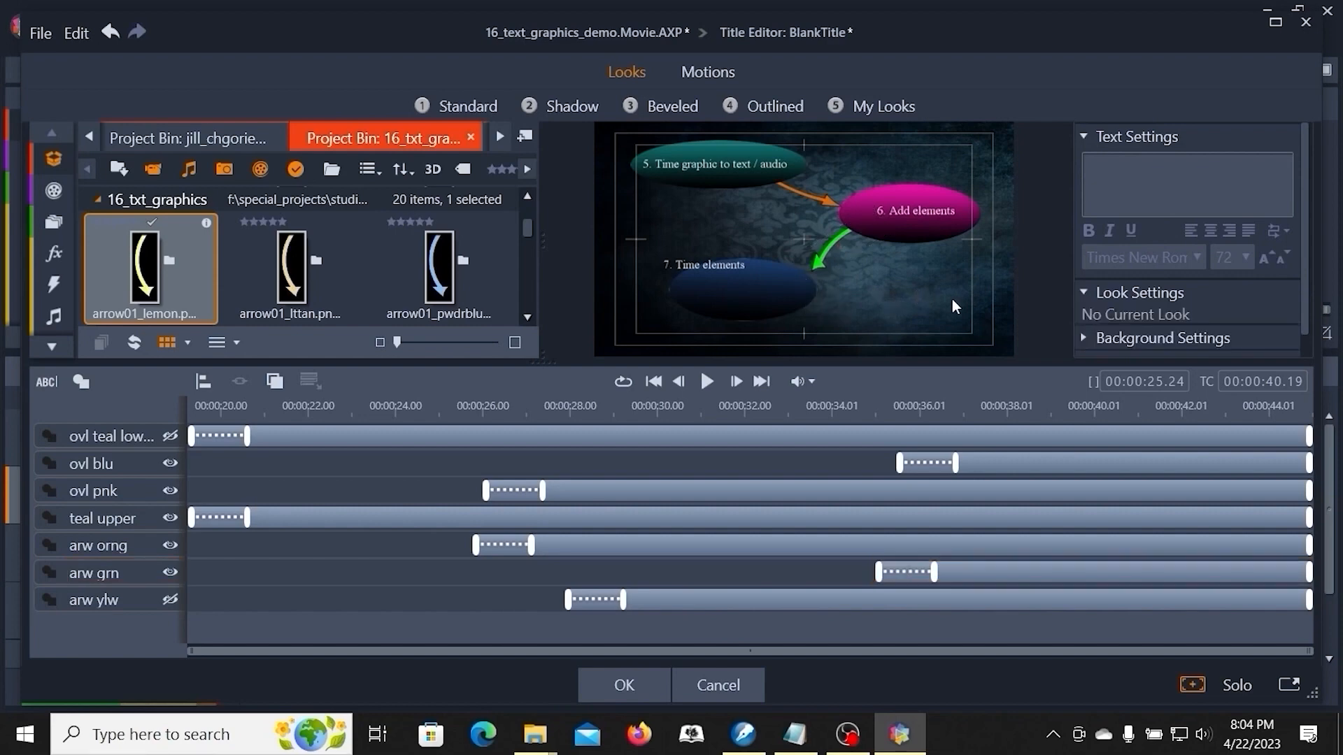
# - Fine-tune the orange arrow's position between the teal and pink ovals, then accept the Title Editor changes
pyautogui.click(818, 204)
pyautogui.click(779, 198)
pyautogui.click(794, 188)
pyautogui.click(782, 213)
pyautogui.click(79, 547)
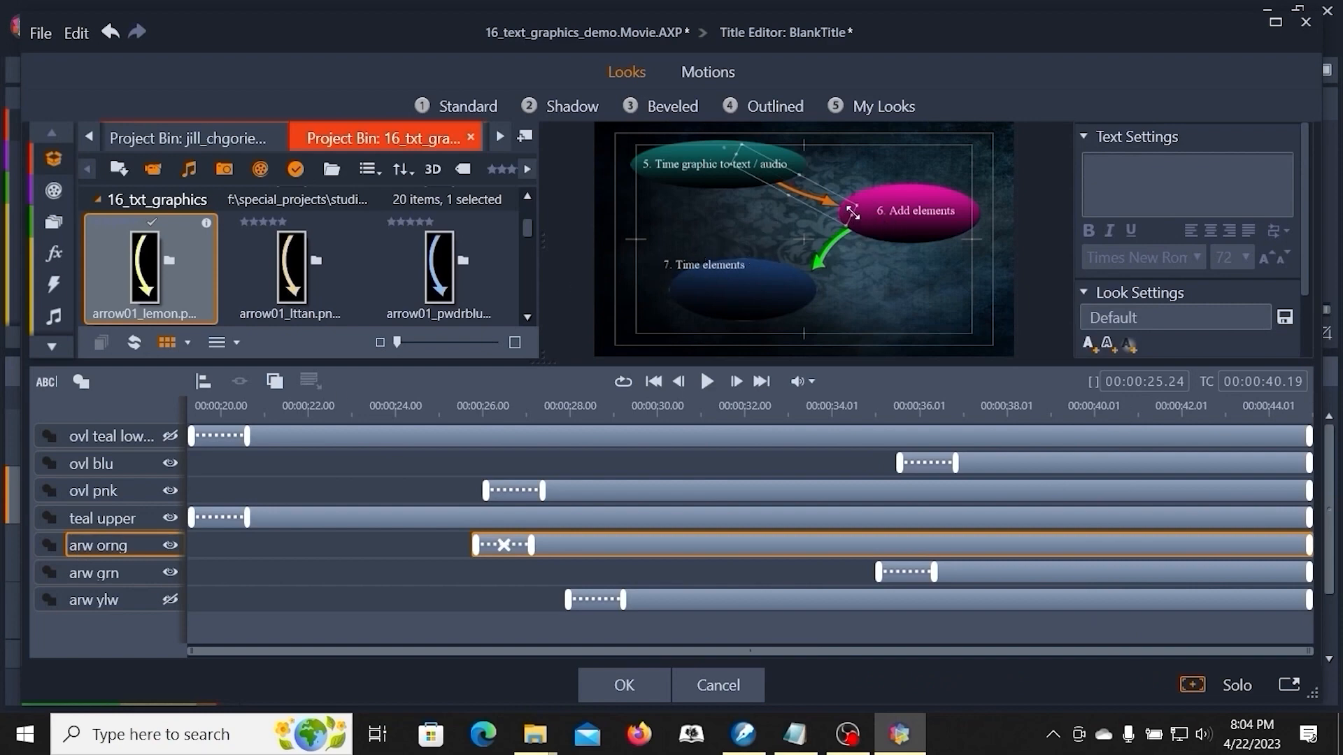
pyautogui.click(878, 309)
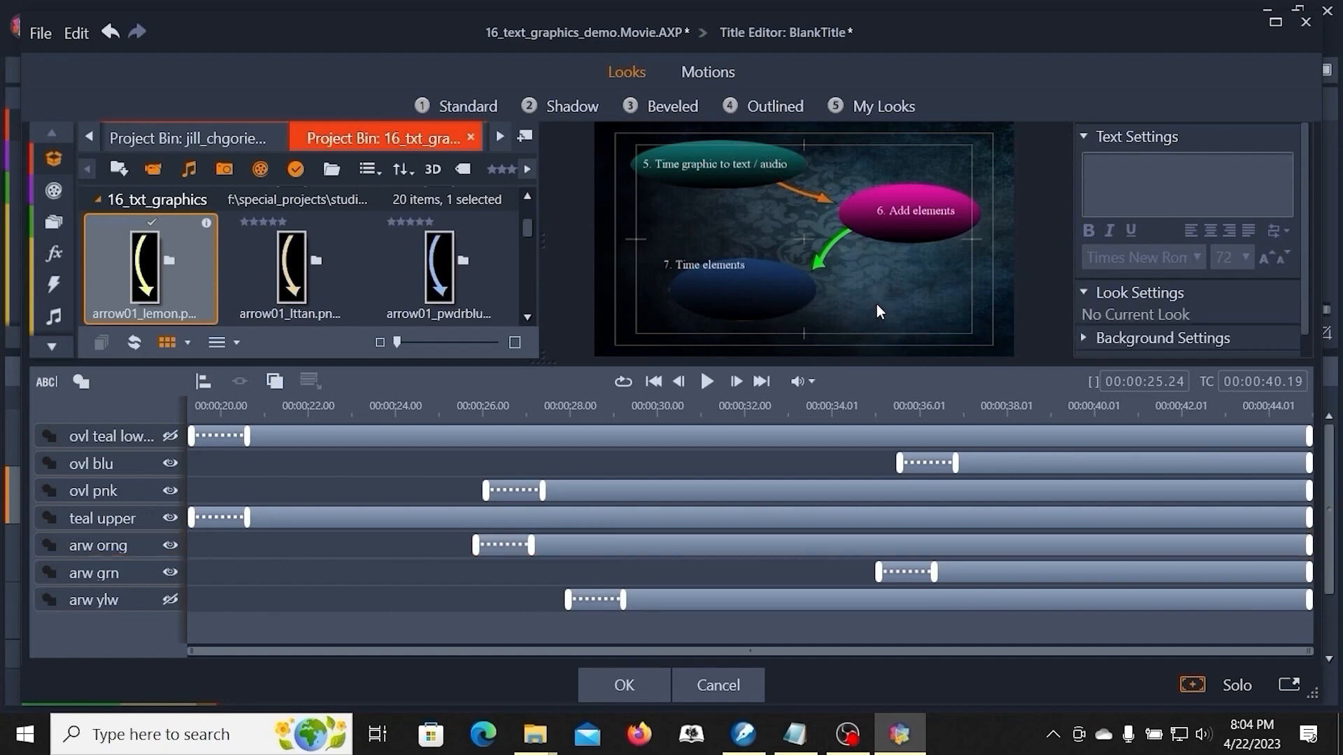
pyautogui.click(623, 689)
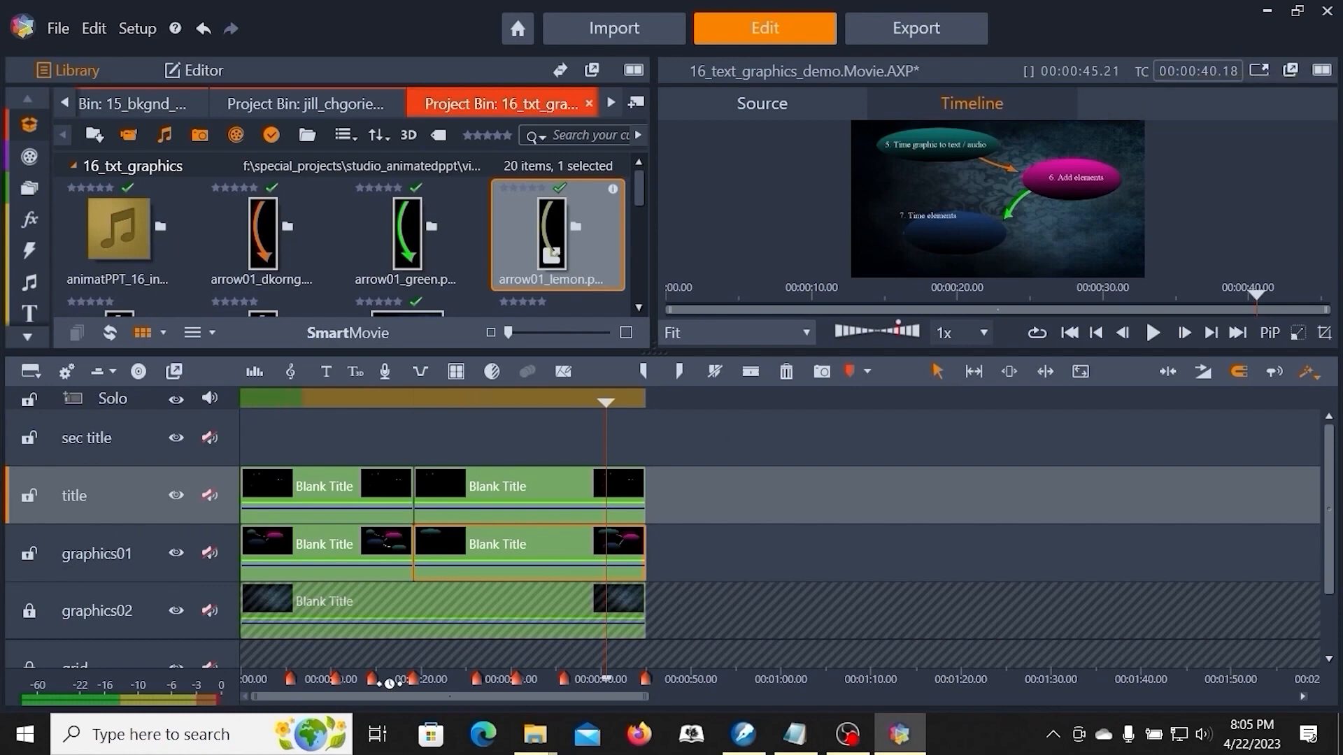
# - Open the second title clip in the Title Editor and move the '7. Time elements' text down into the blue oval
pyautogui.rightClick(531, 481)
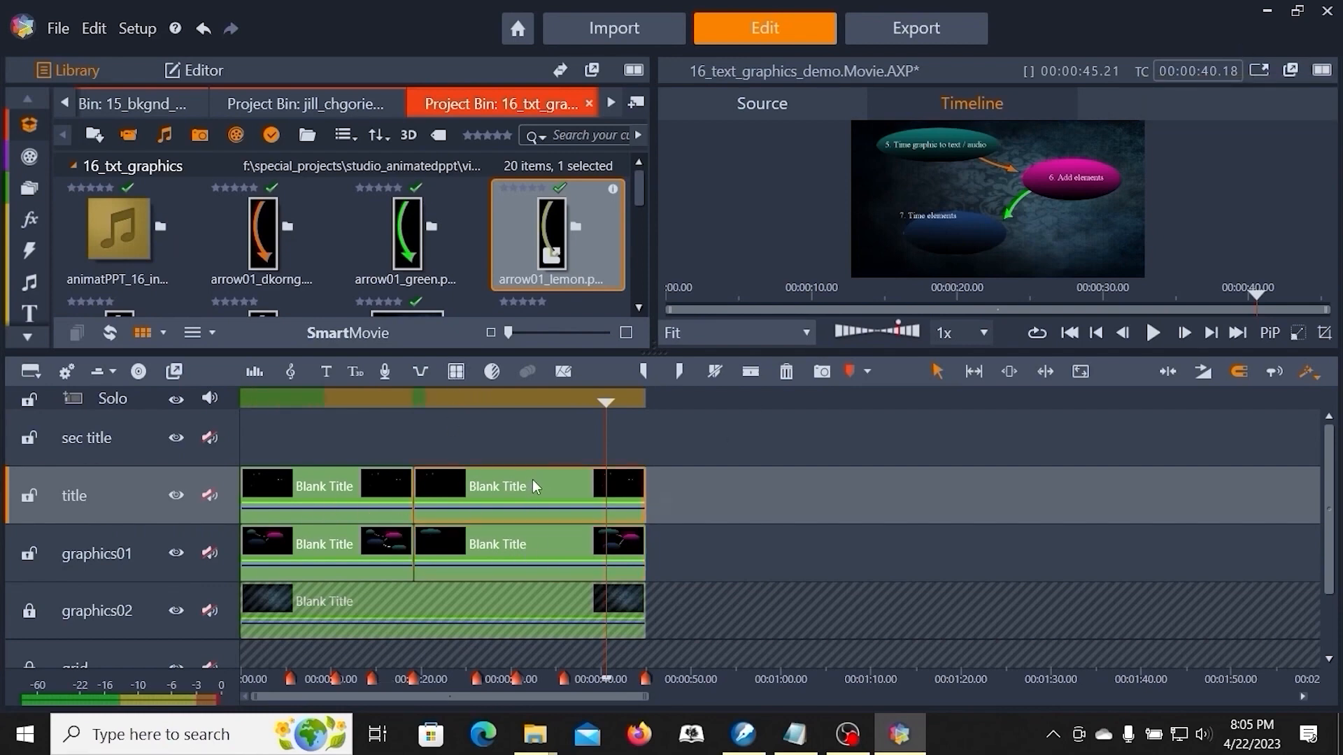
pyautogui.click(577, 52)
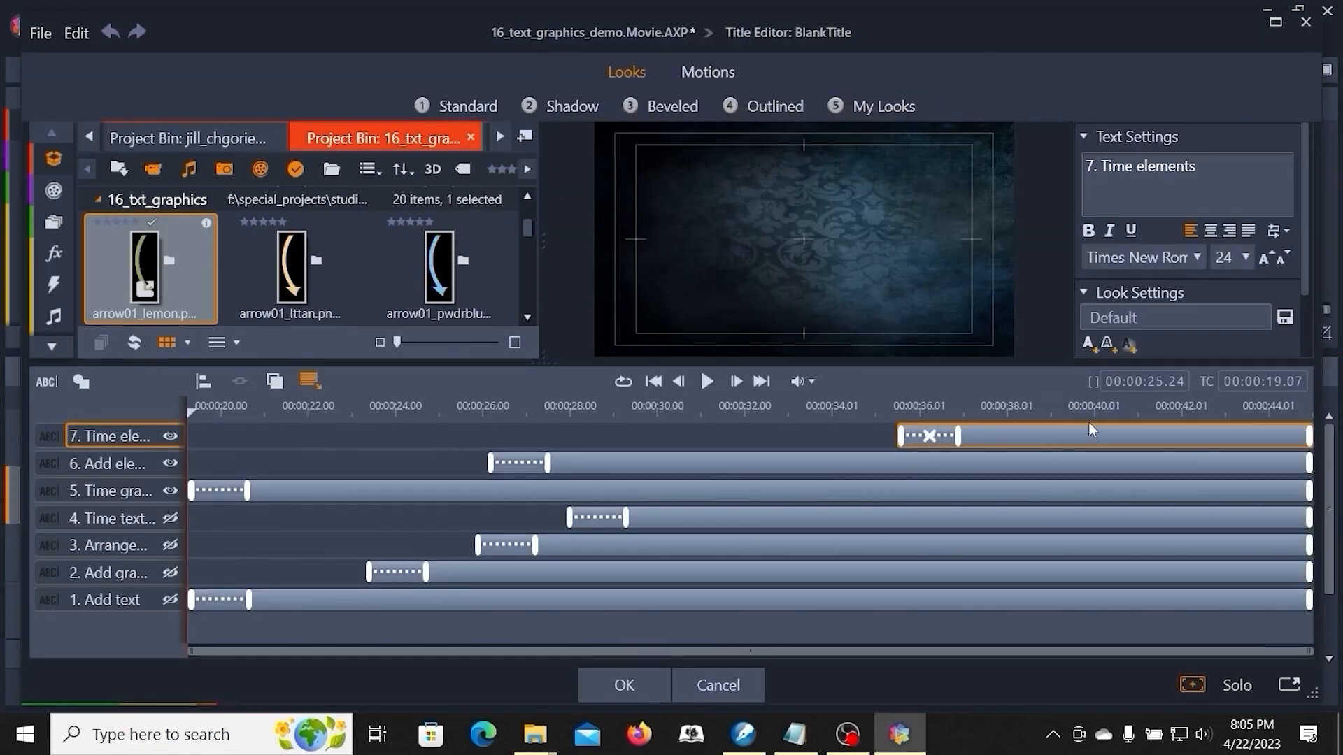
pyautogui.click(1063, 411)
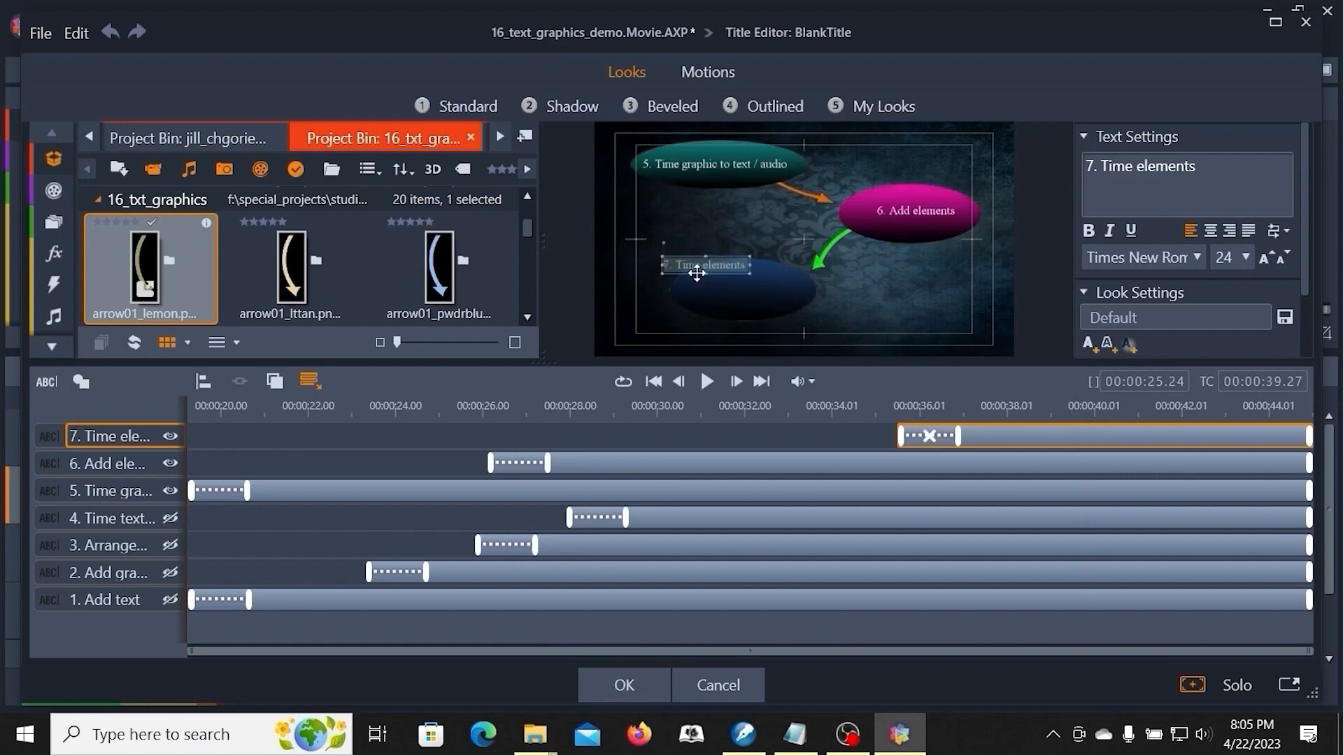
pyautogui.moveTo(695, 272); pyautogui.dragTo(718, 300)
# - Nudge the '6. Add elements' text slightly within the pink oval and accept the Title Editor changes
pyautogui.click(909, 206)
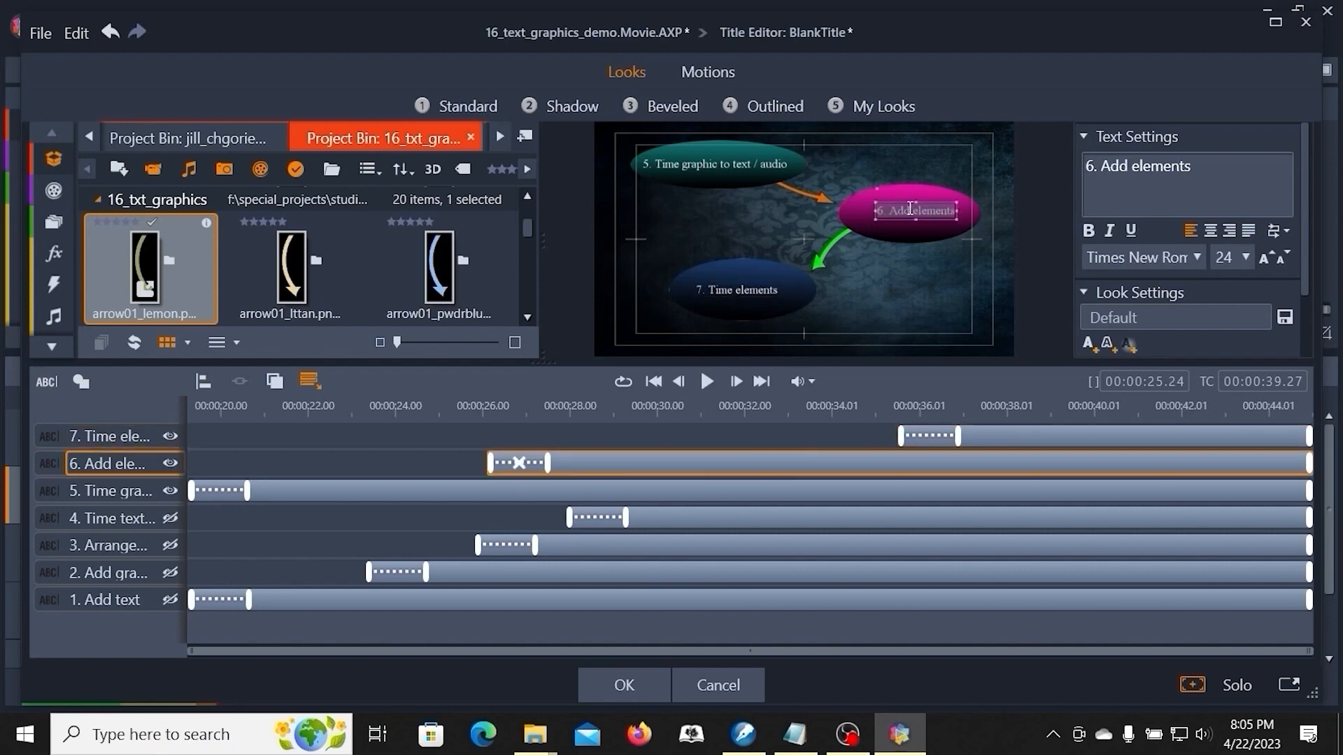
pyautogui.moveTo(912, 216); pyautogui.dragTo(906, 221)
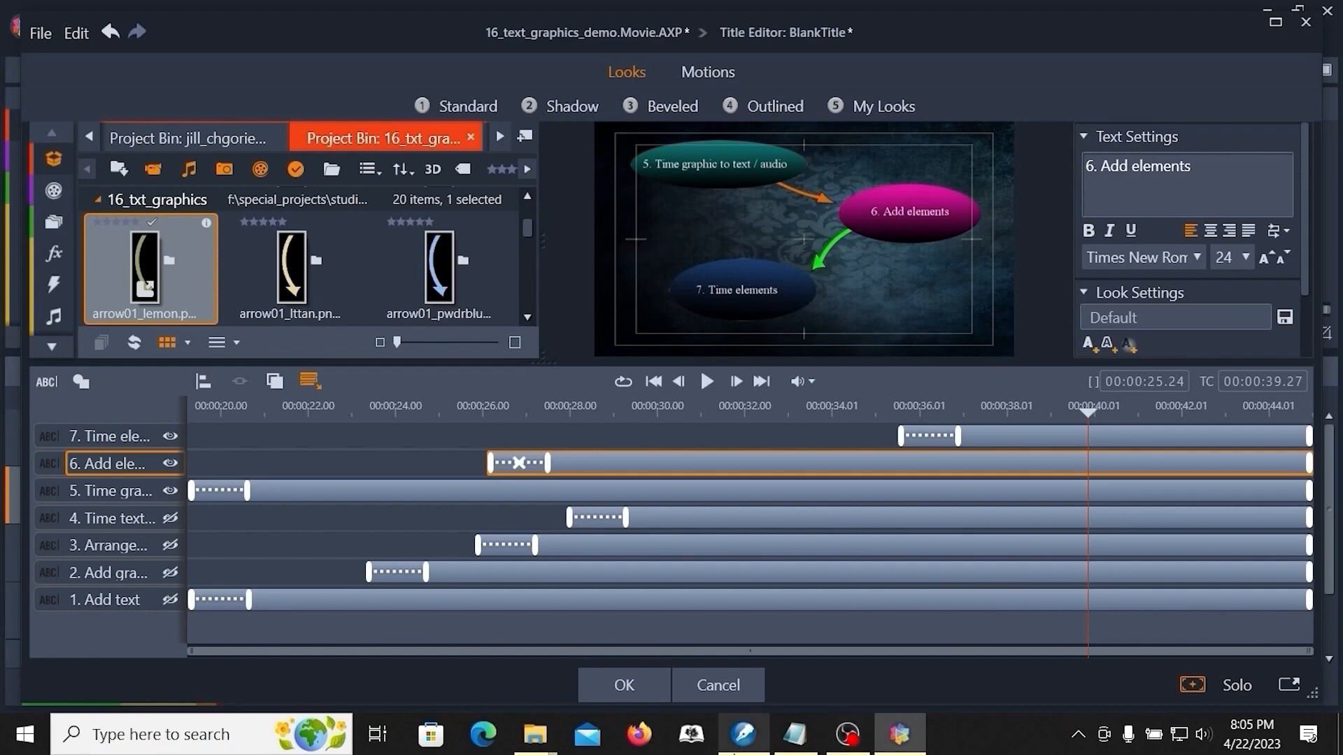
pyautogui.click(648, 684)
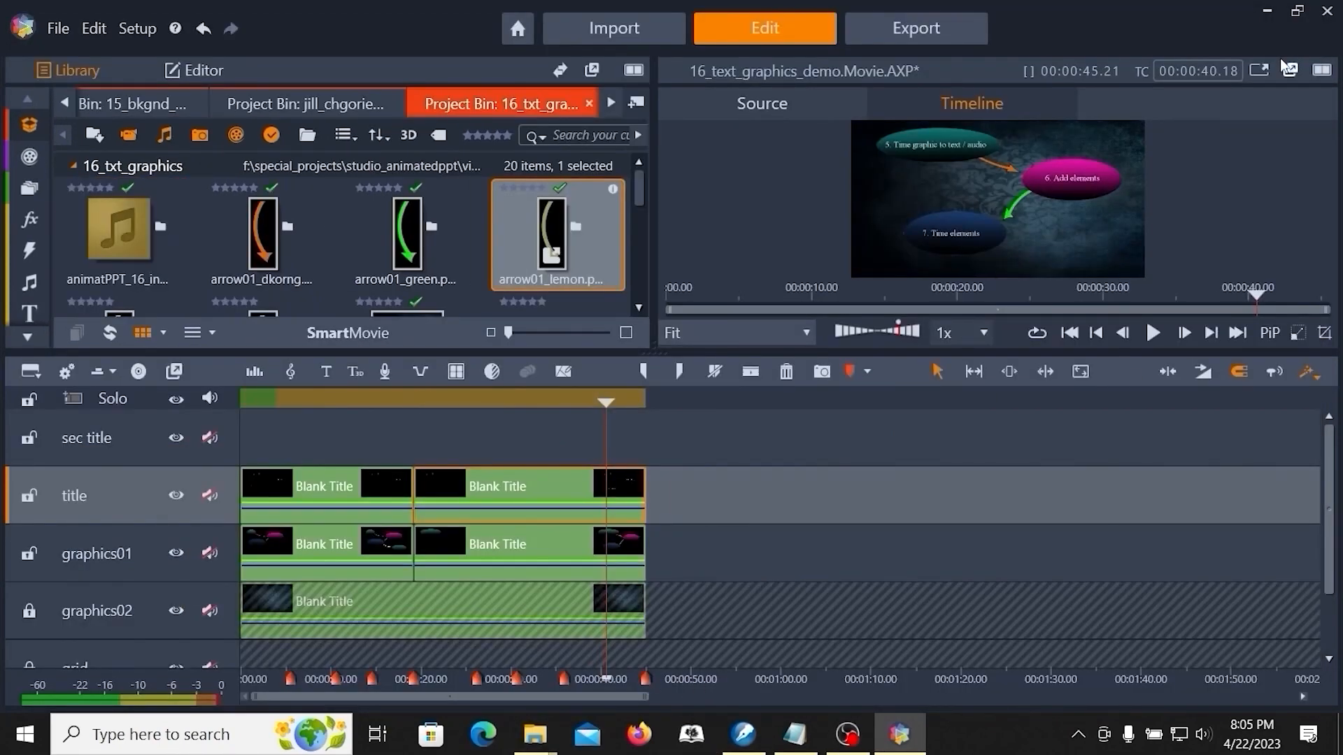
# - Preview the title sequence in full-screen playback from around 26 seconds
pyautogui.click(1257, 72)
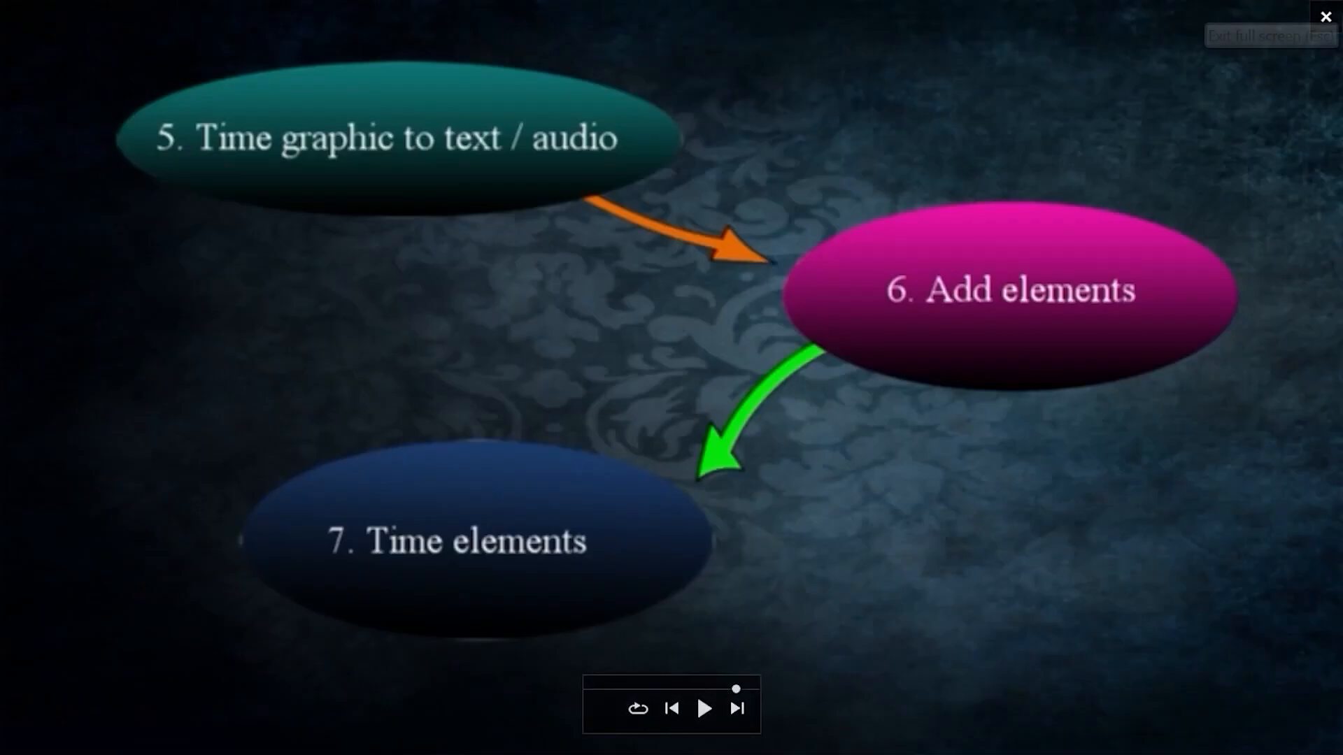
pyautogui.click(1326, 19)
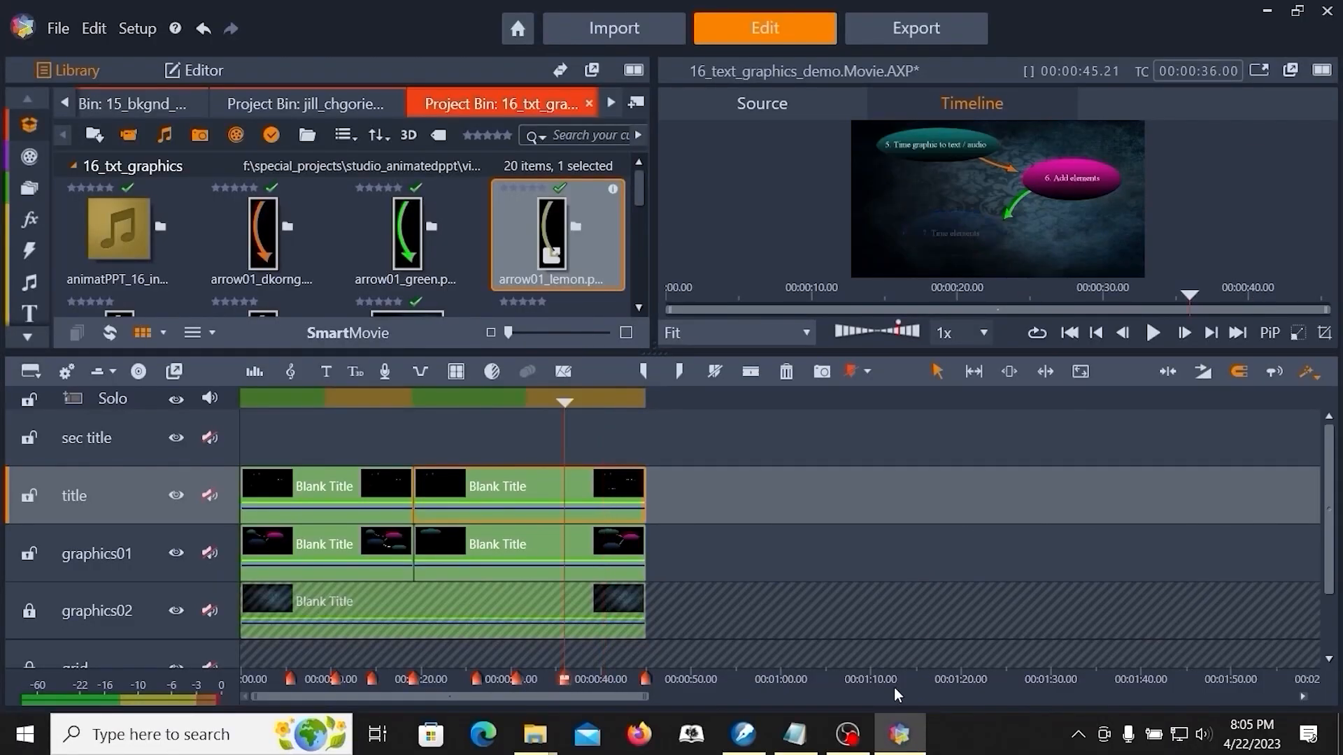
pyautogui.hotkey('ctrl', '[')
pyautogui.hotkey('ctrl', '[')
pyautogui.hotkey('ctrl', '[')
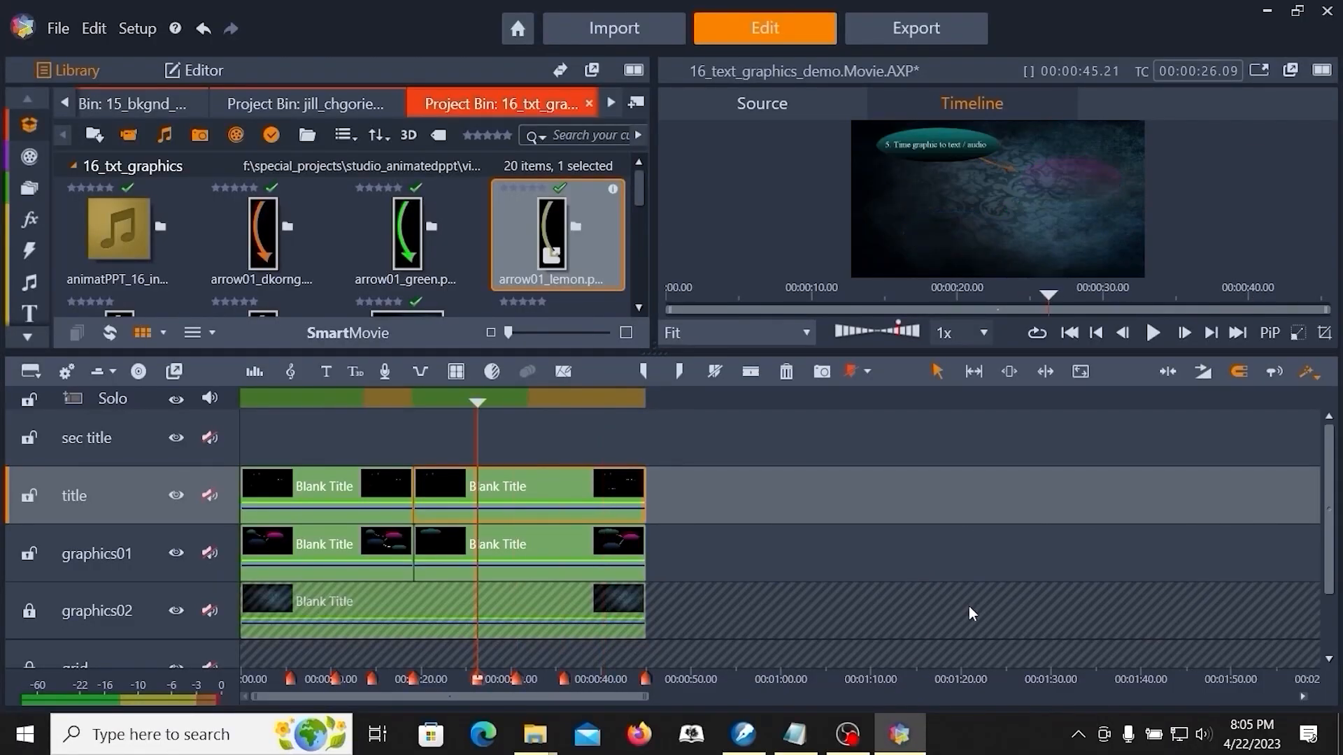
pyautogui.click(1259, 71)
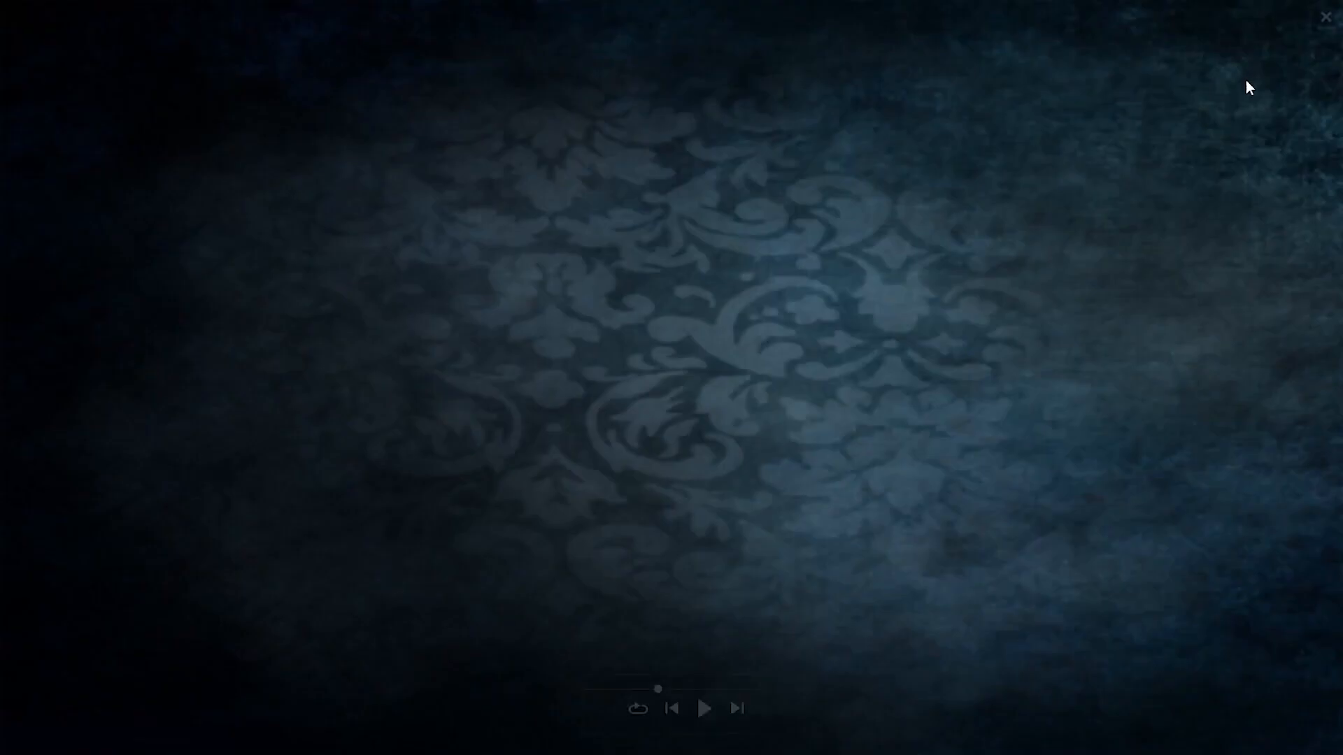
pyautogui.click(704, 709)
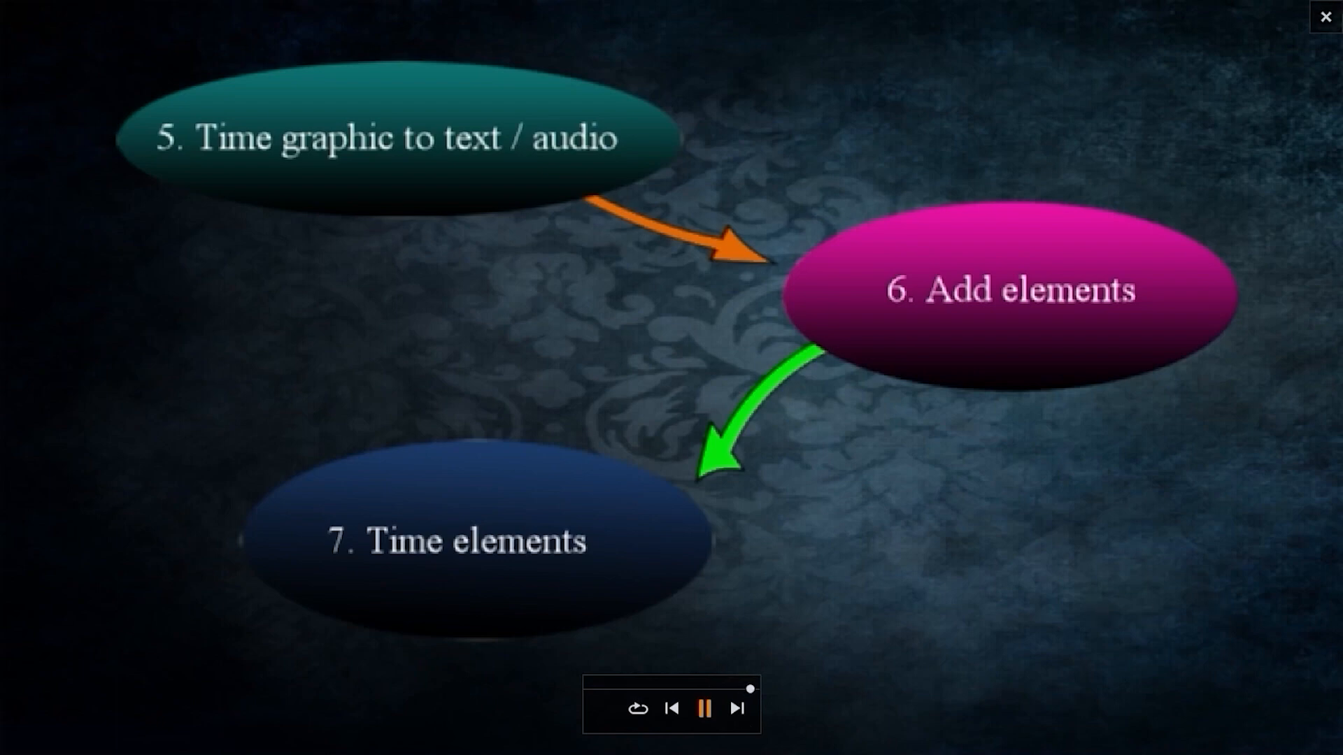
pyautogui.click(1325, 17)
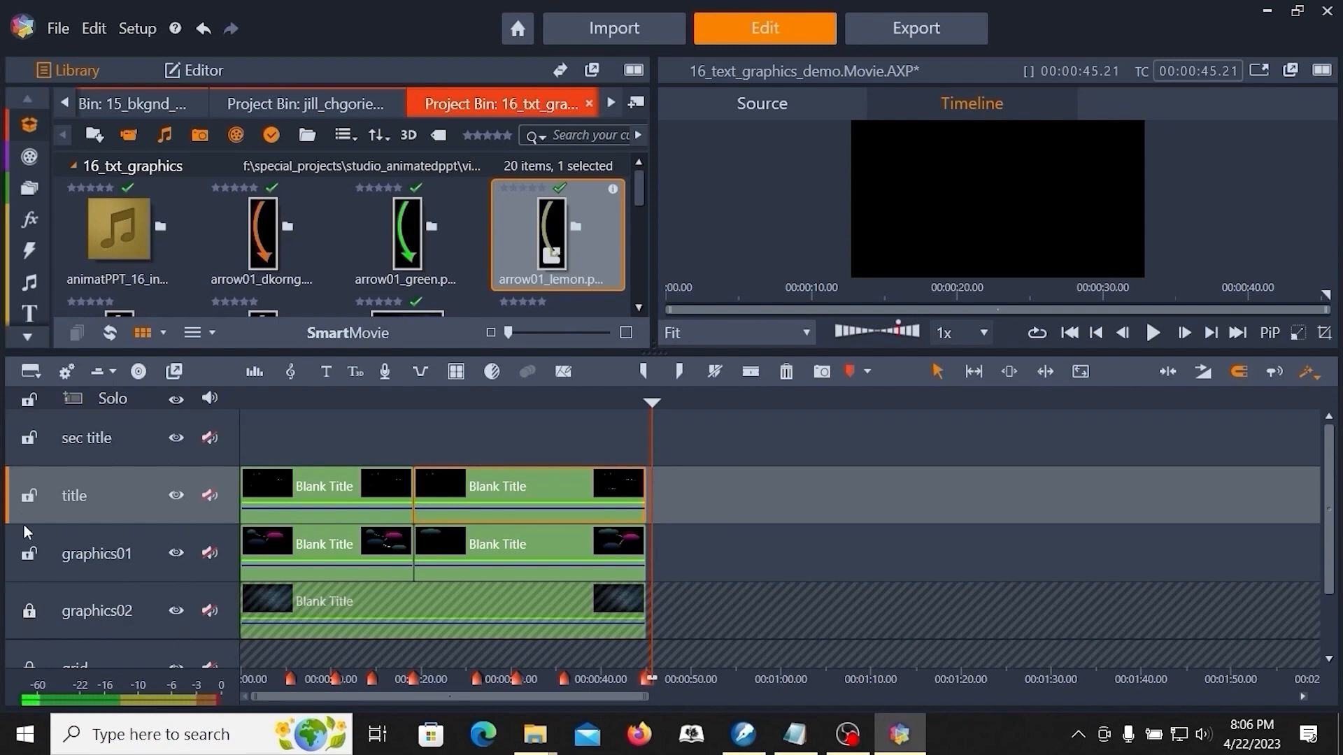
# - Unlock the graphics02, grid and audio tracks
pyautogui.click(29, 611)
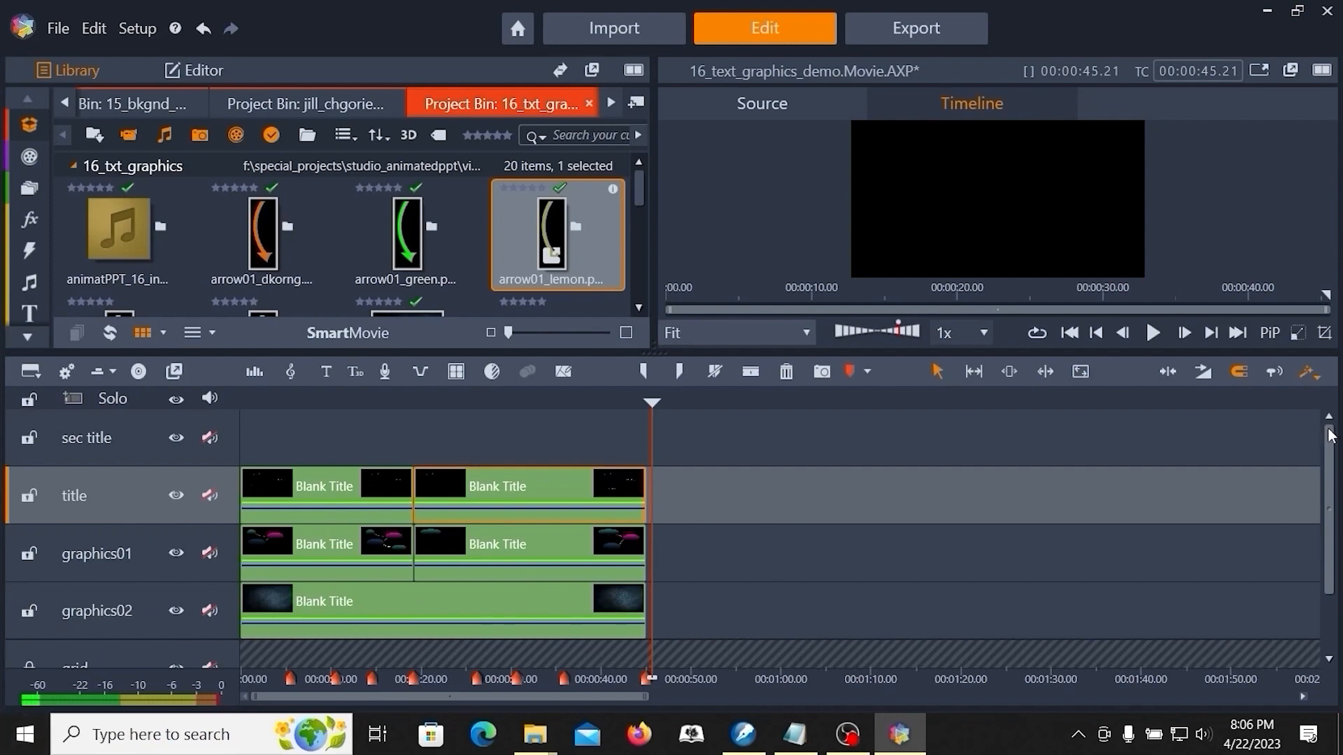
pyautogui.scroll(-2, 1333, 587)
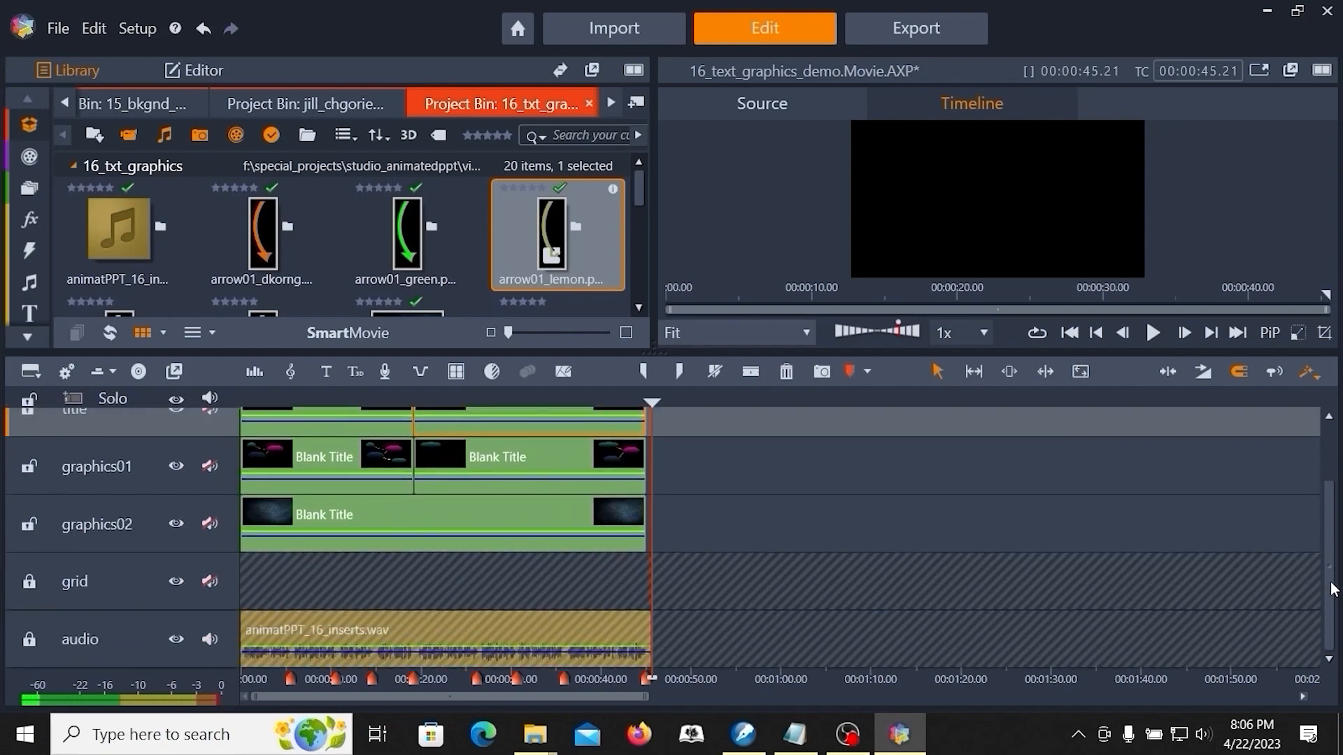
pyautogui.click(28, 585)
pyautogui.click(28, 639)
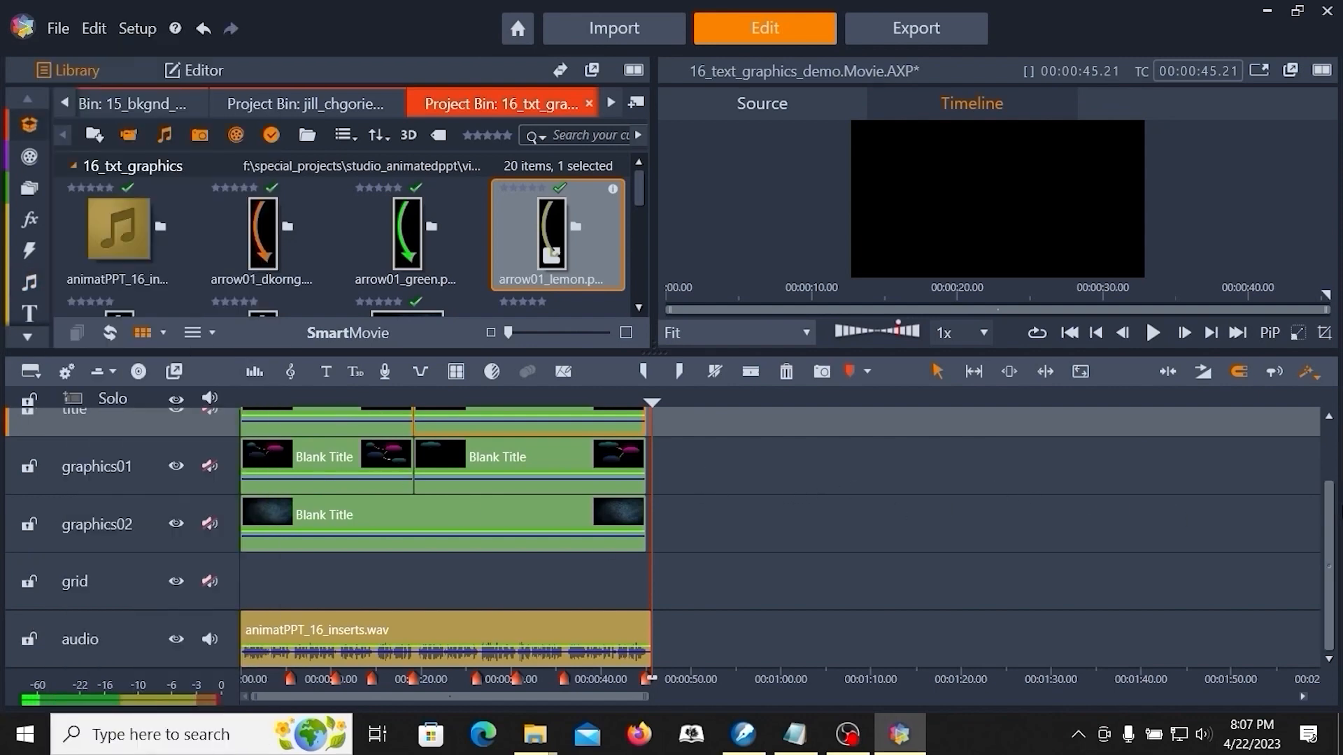
pyautogui.moveTo(1330, 555); pyautogui.dragTo(1333, 503)
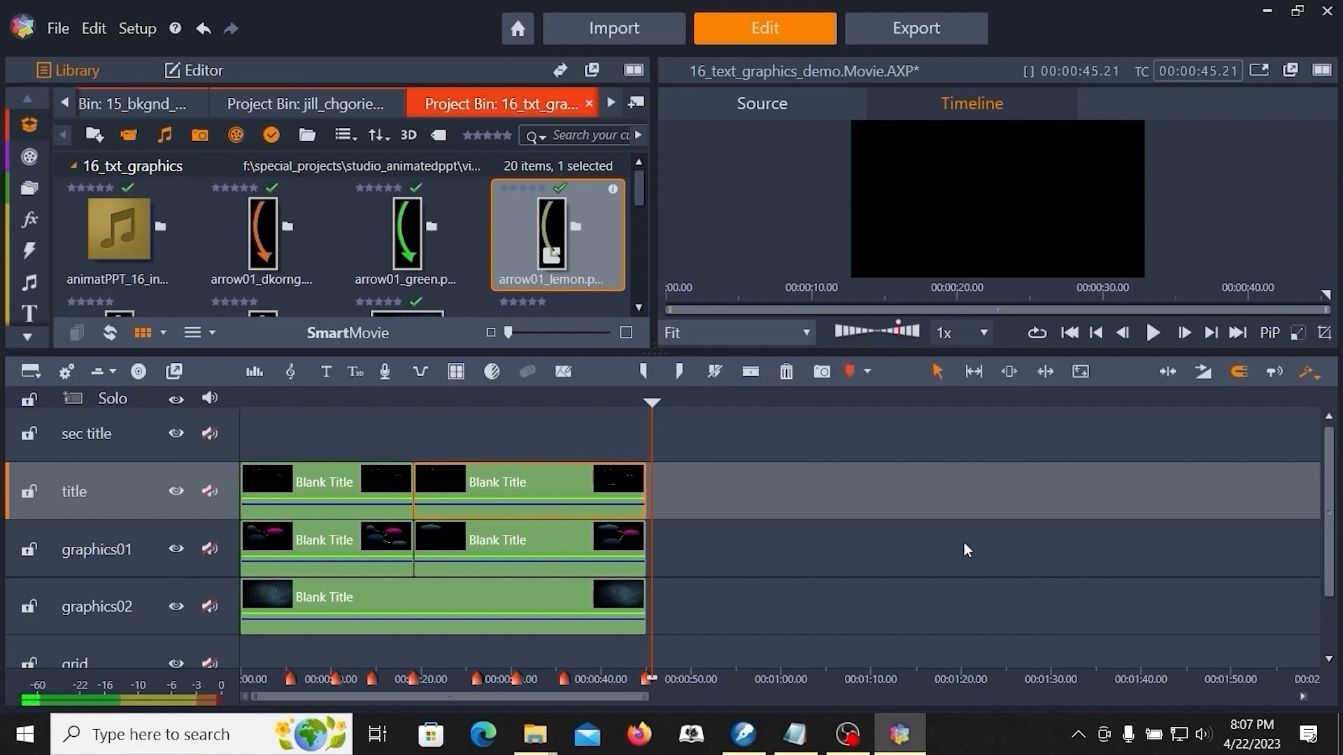
# - Scrub through the timeline and preview frames full screen to review the titles and graphics
pyautogui.click(346, 404)
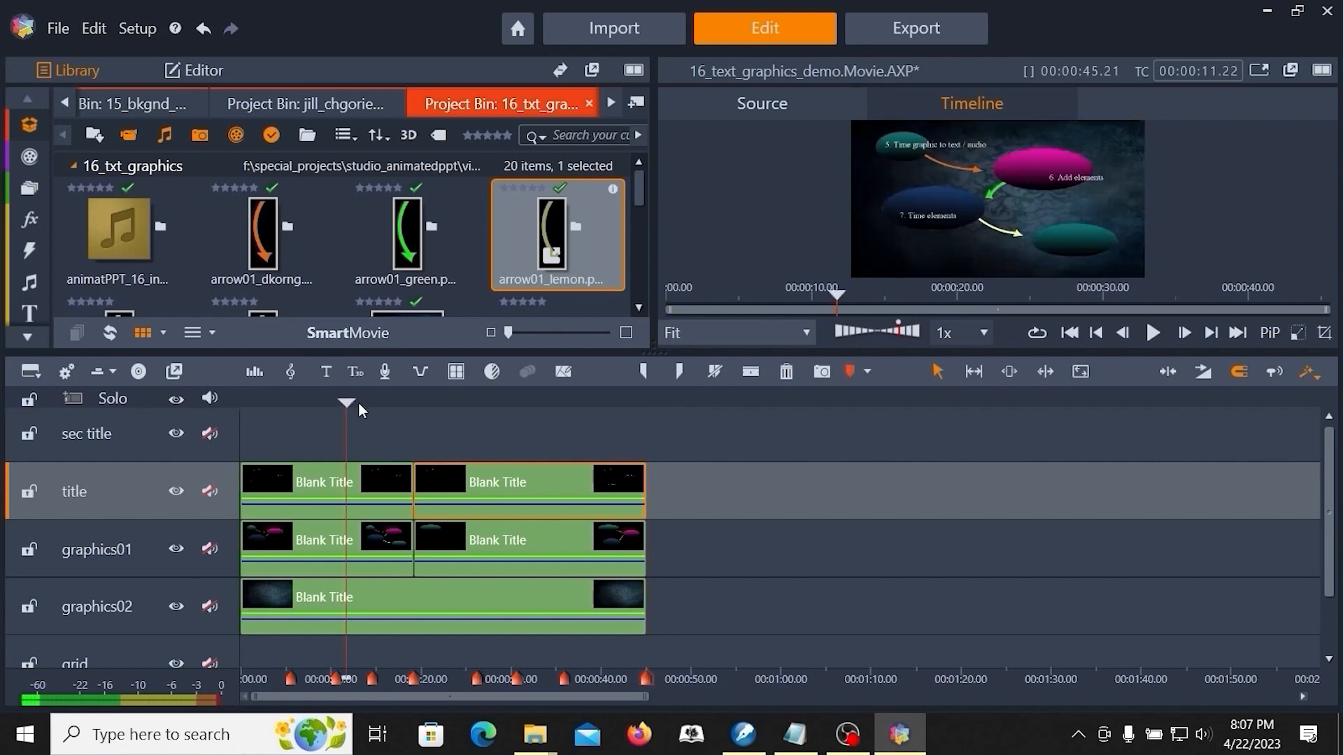
pyautogui.click(1257, 70)
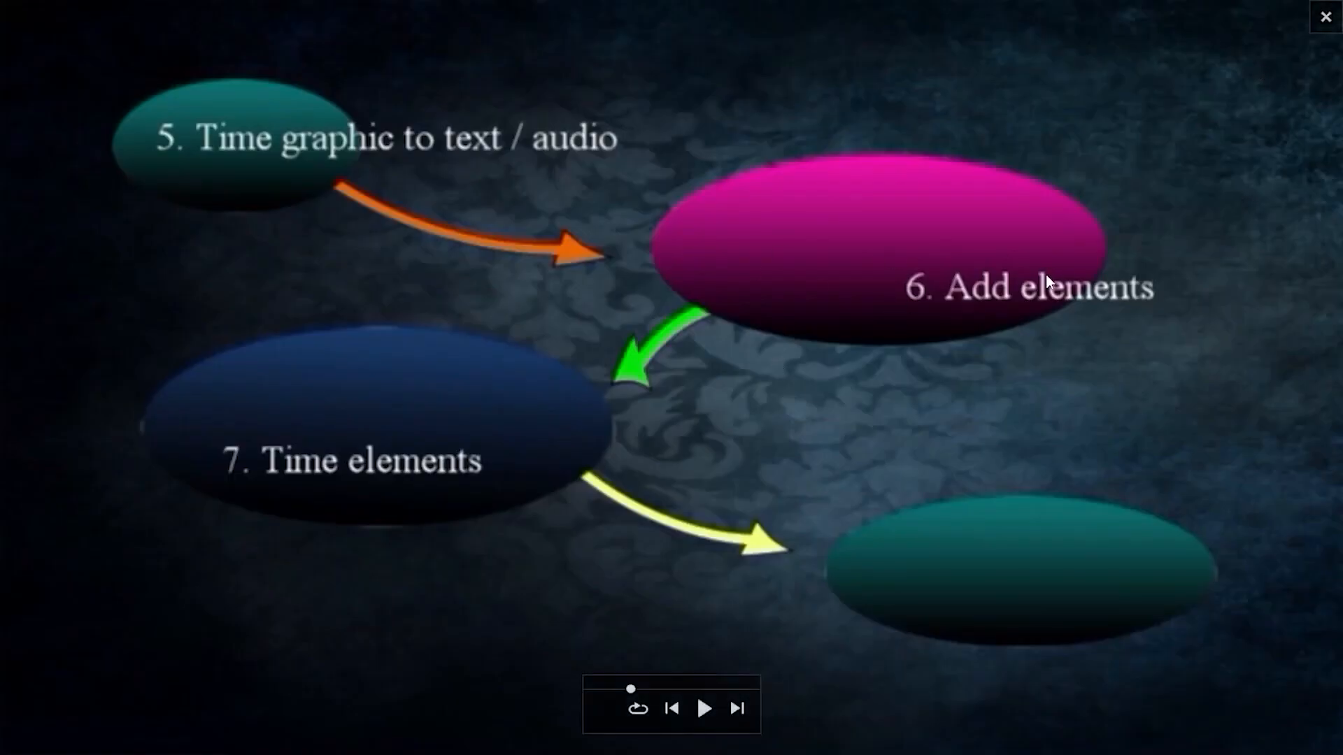
pyautogui.click(1325, 17)
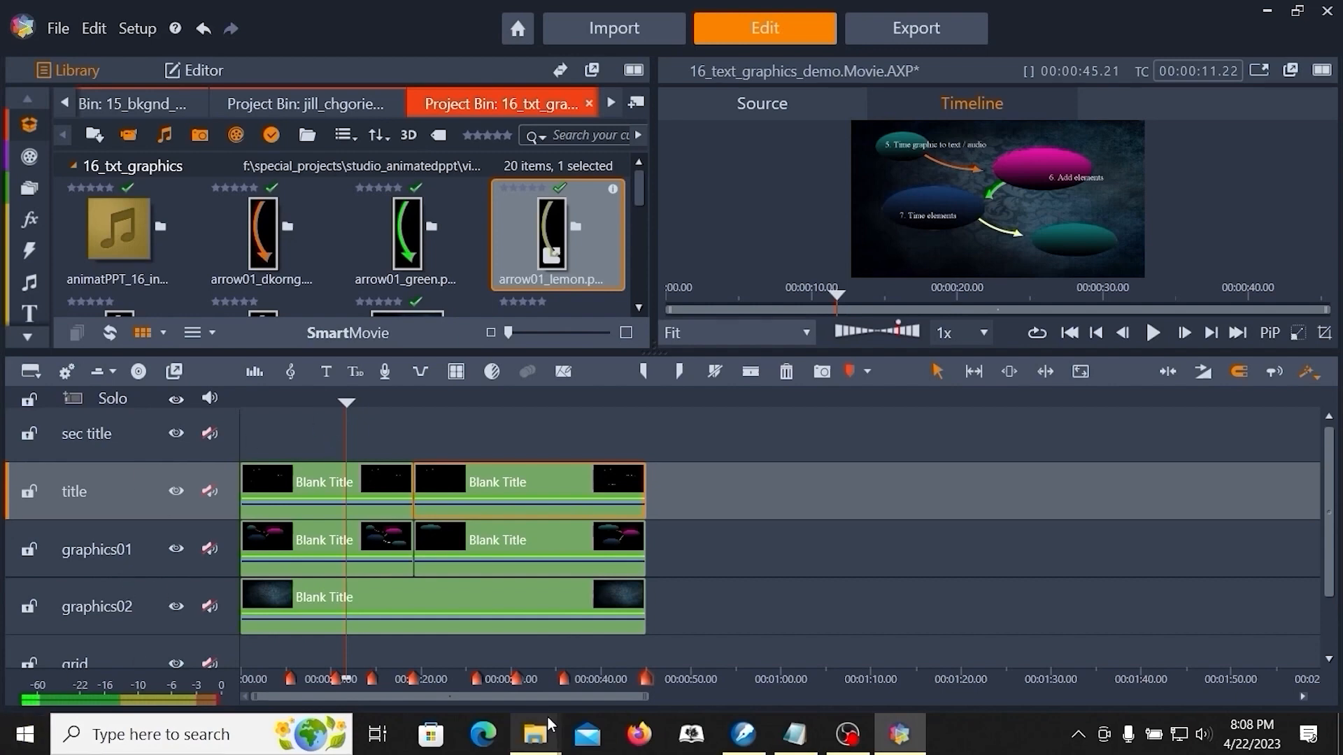
pyautogui.click(477, 467)
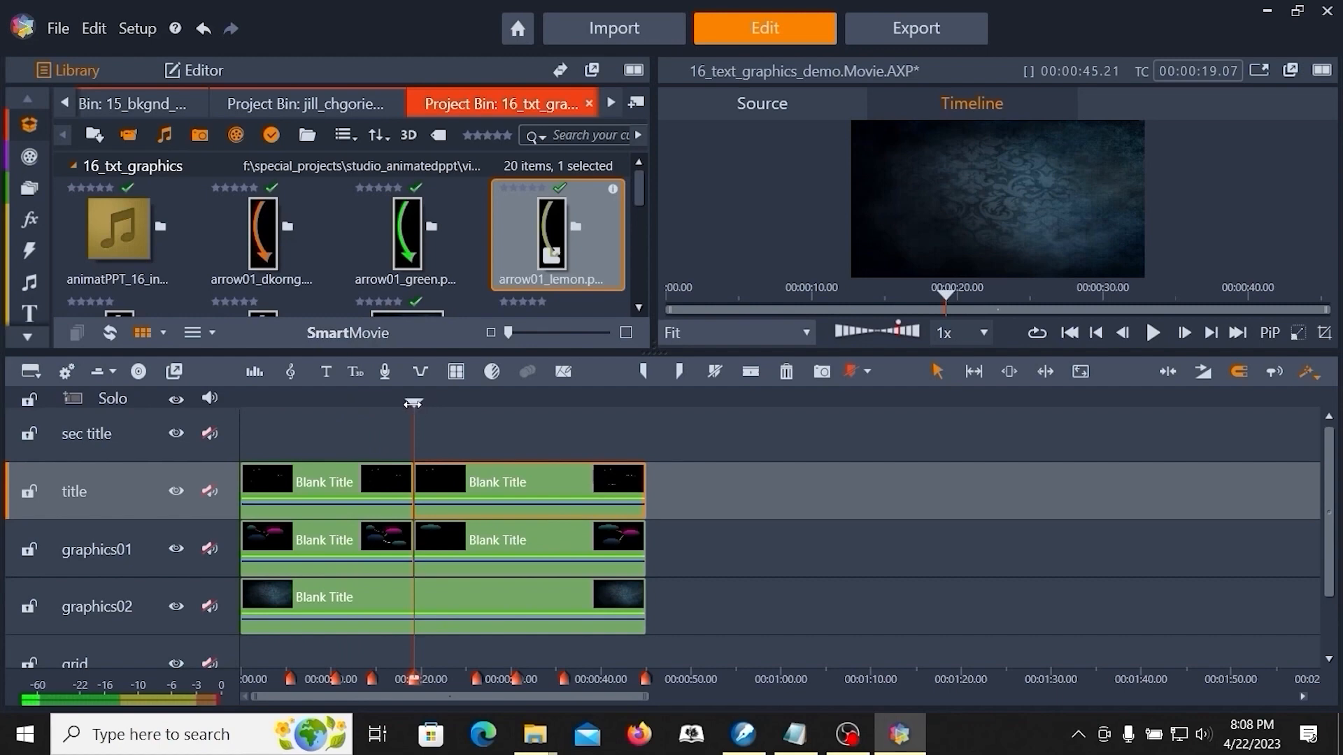
pyautogui.moveTo(420, 402); pyautogui.dragTo(568, 401)
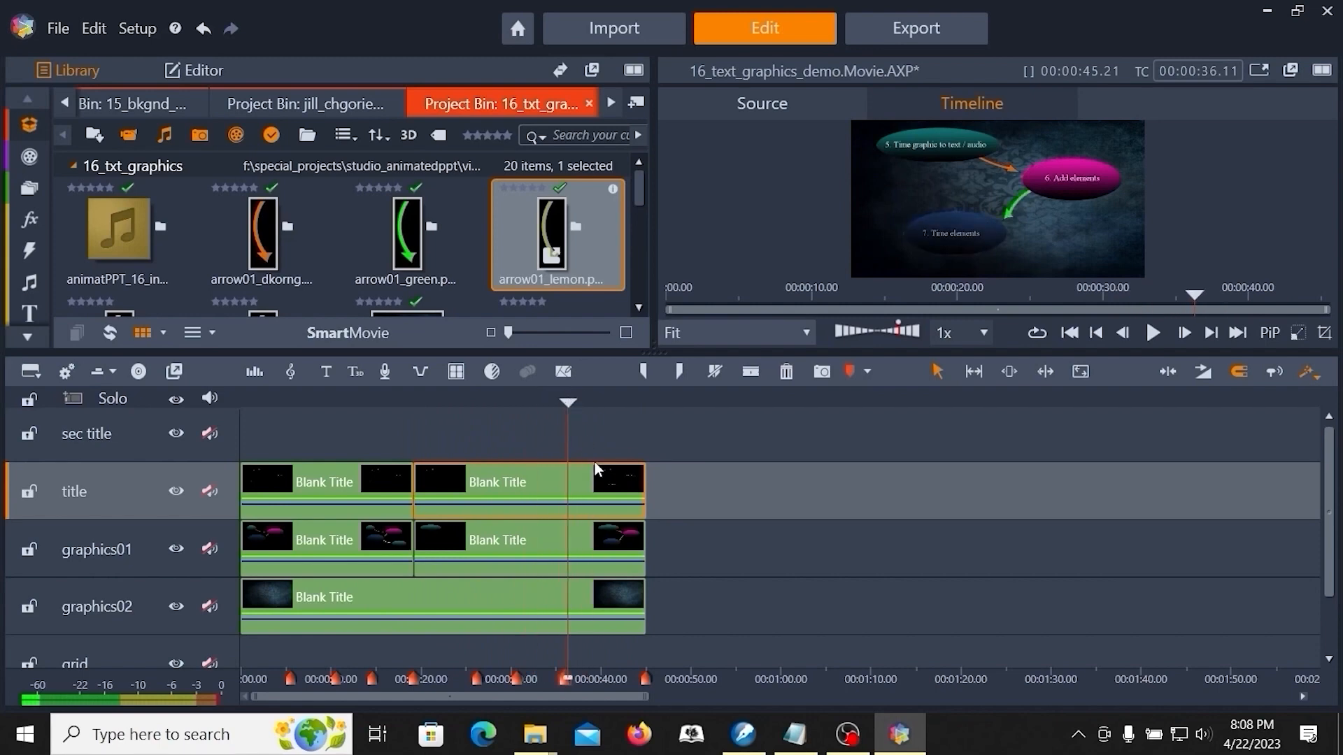
pyautogui.click(95, 538)
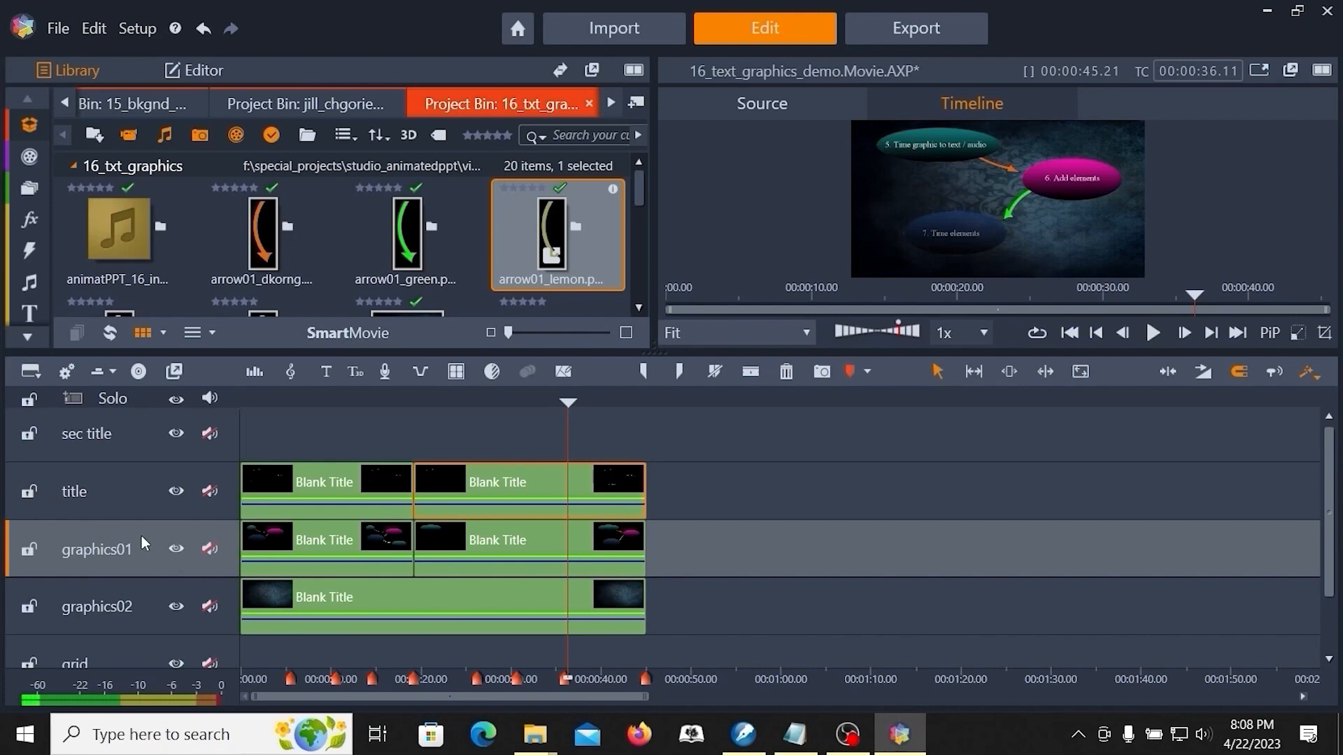